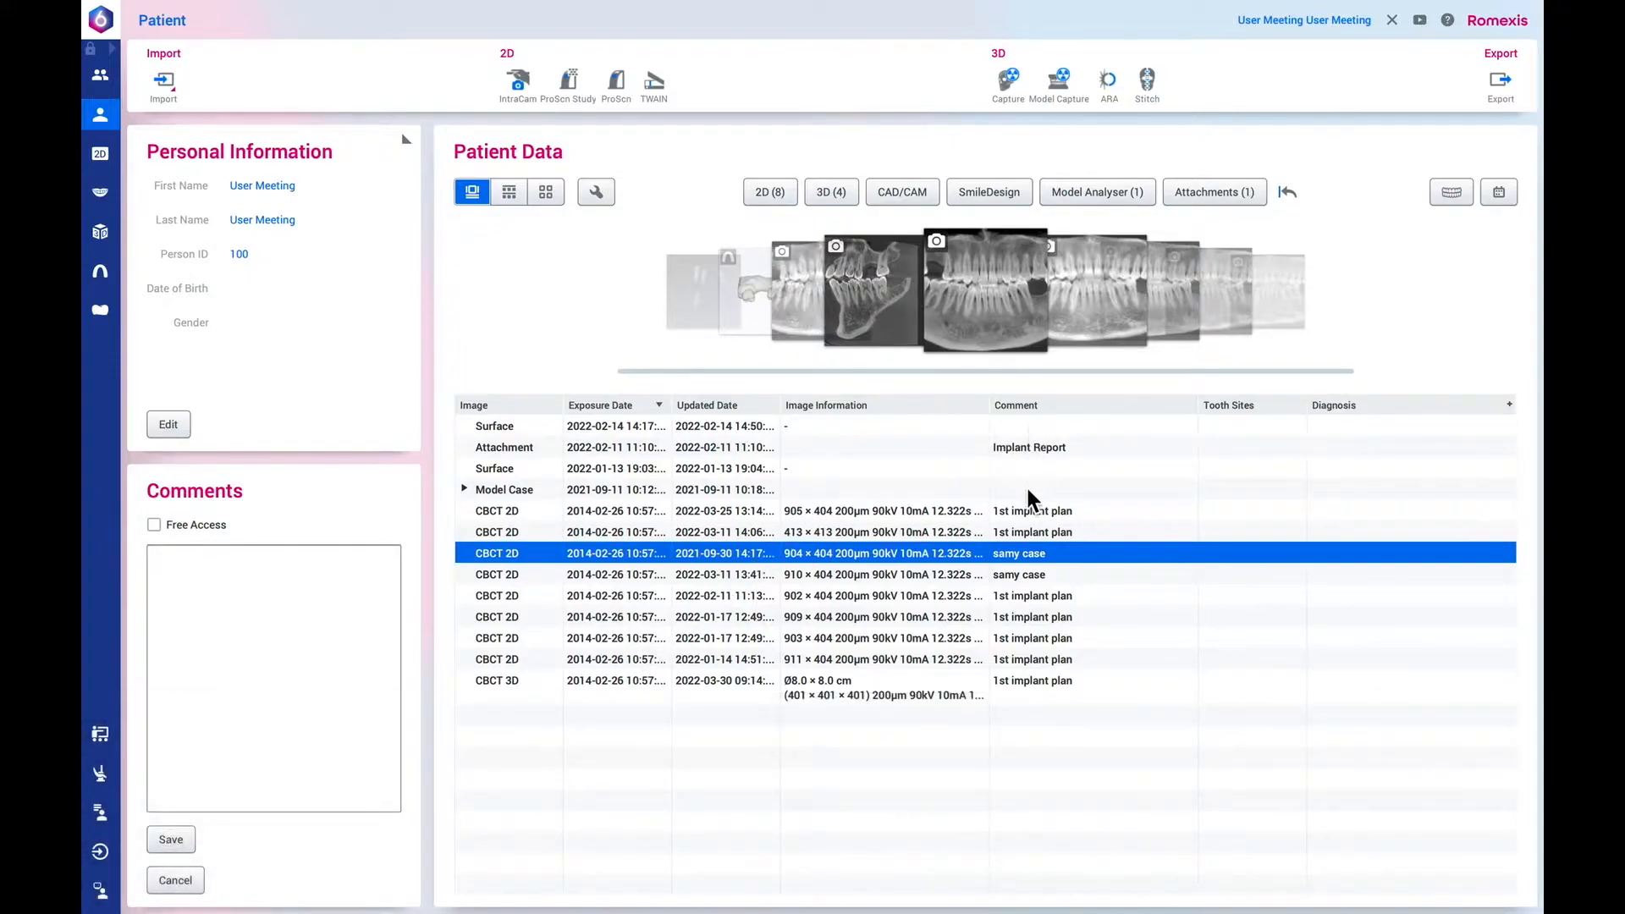
Confirm "1st implant plan" as the comment of the CBCT 3D image and open that image in 3D imaging.
right_click(1035, 688)
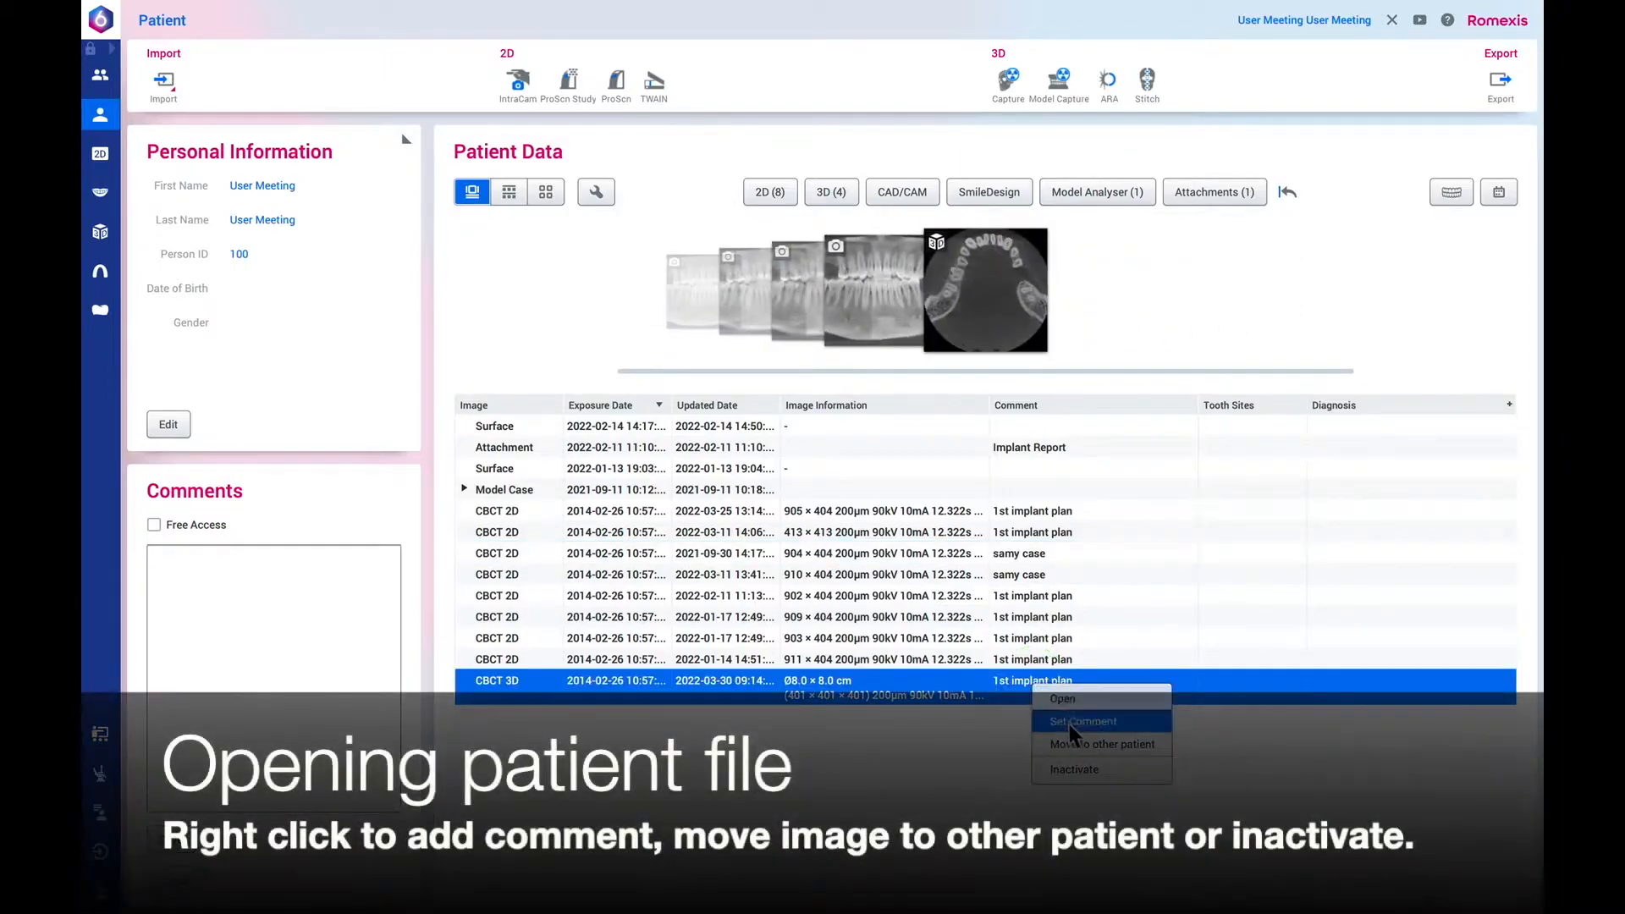
click(1071, 727)
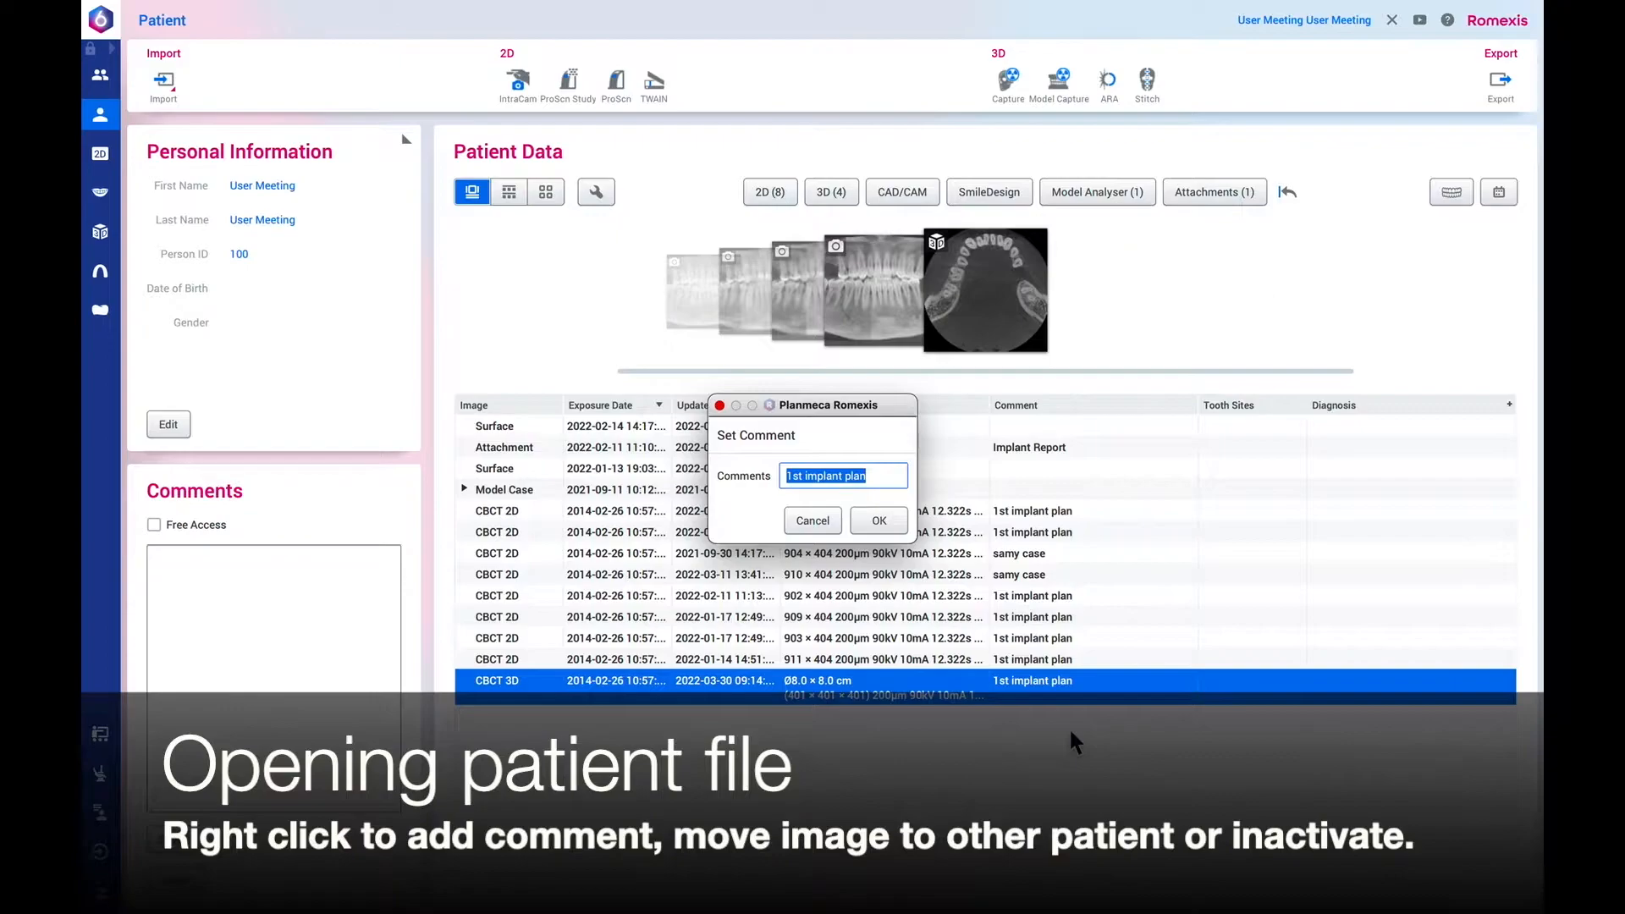
click(879, 521)
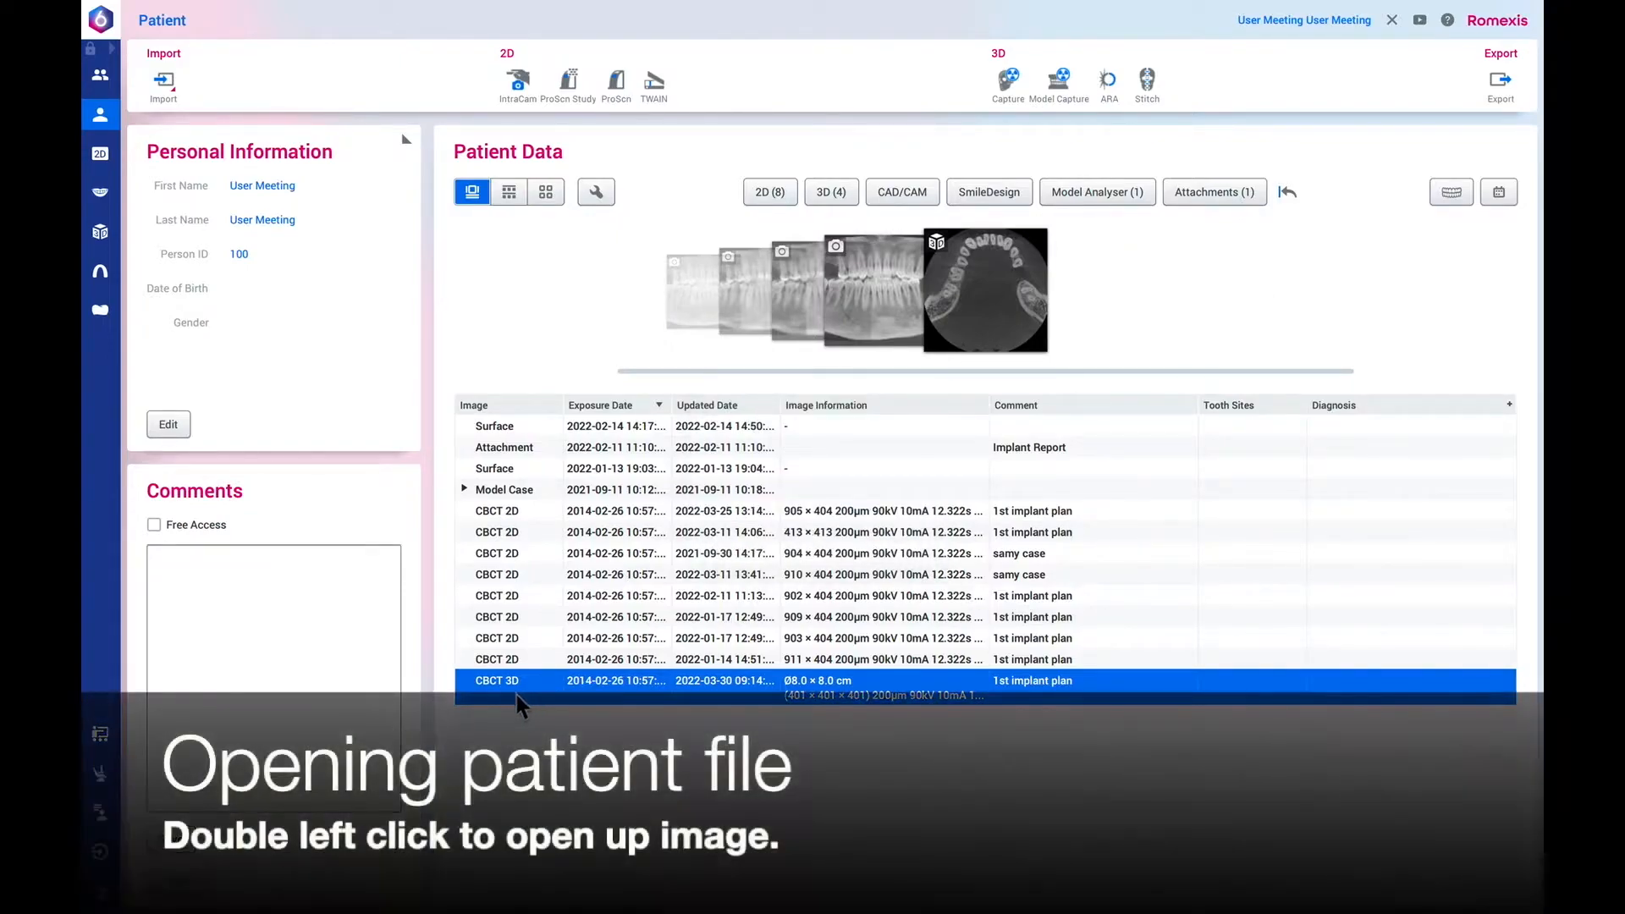
double_click(516, 695)
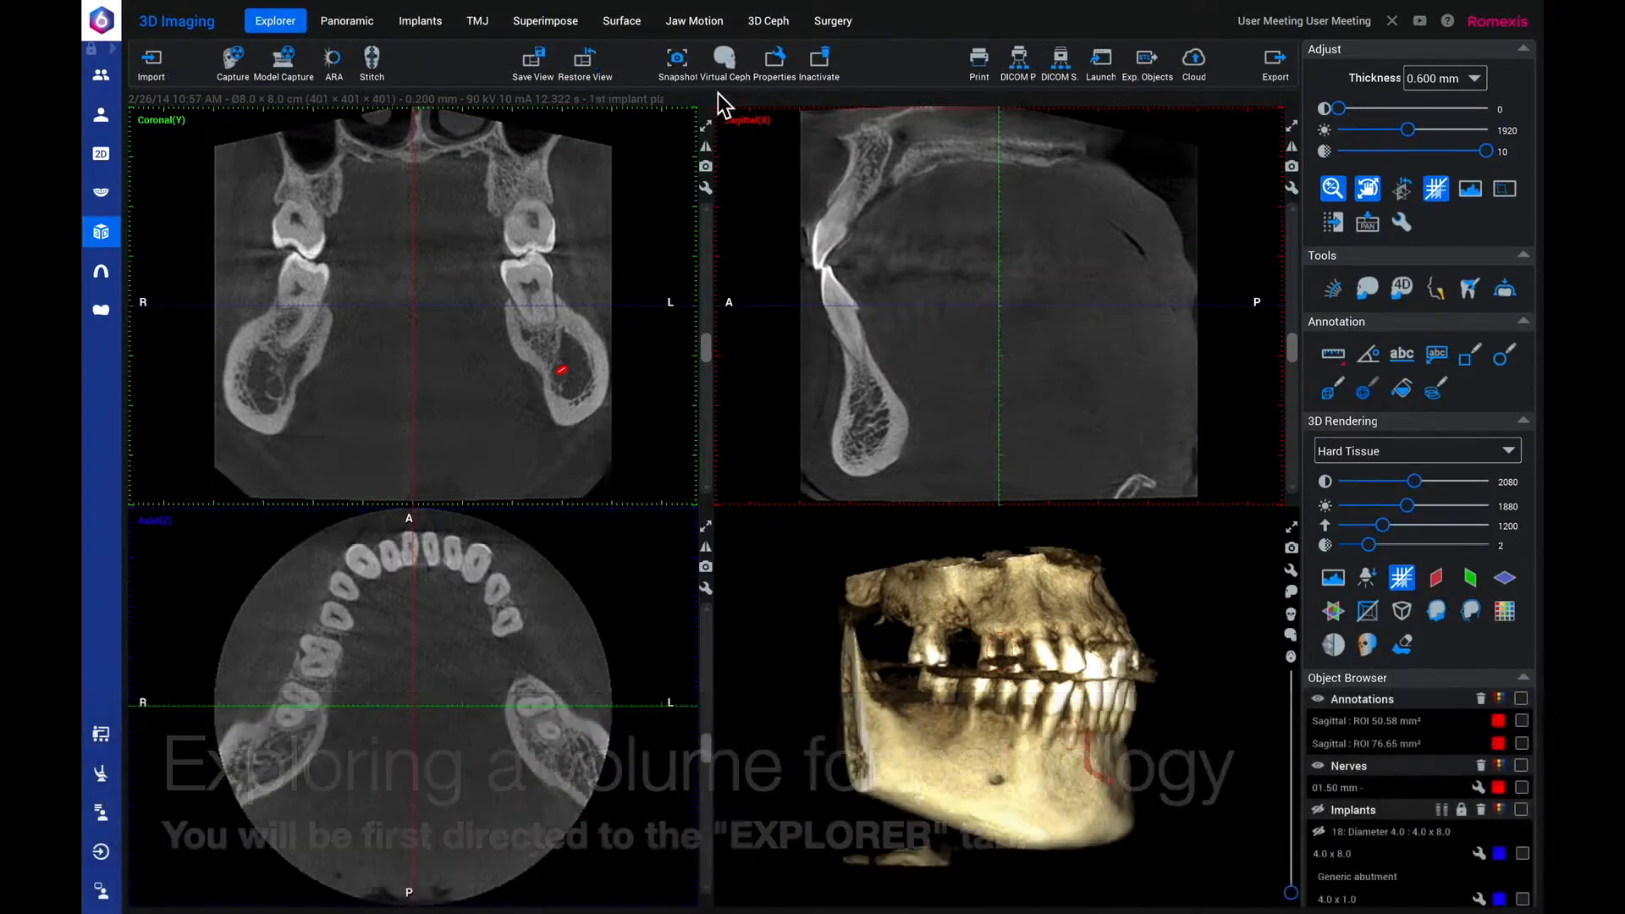
Raise the brightness of the slice views to 2112 and keep the third image adjustment at 10.
click(1346, 108)
drag(1344, 115, 1422, 148)
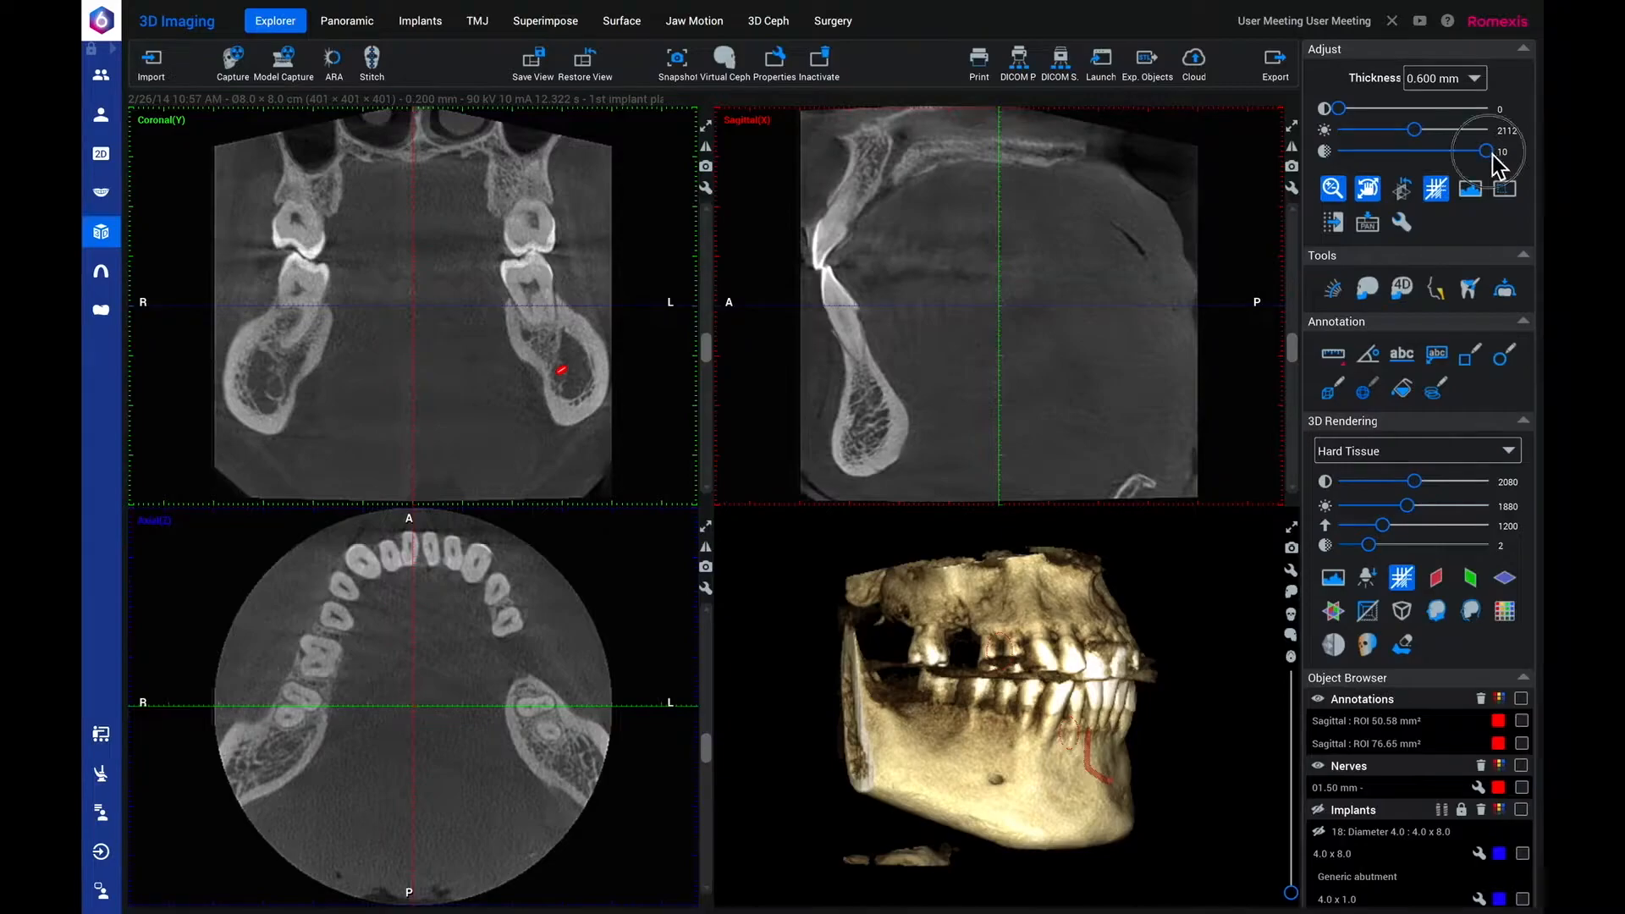
drag(1487, 164, 1493, 154)
Review the general default settings for annotation colors and image adjustments.
click(1403, 223)
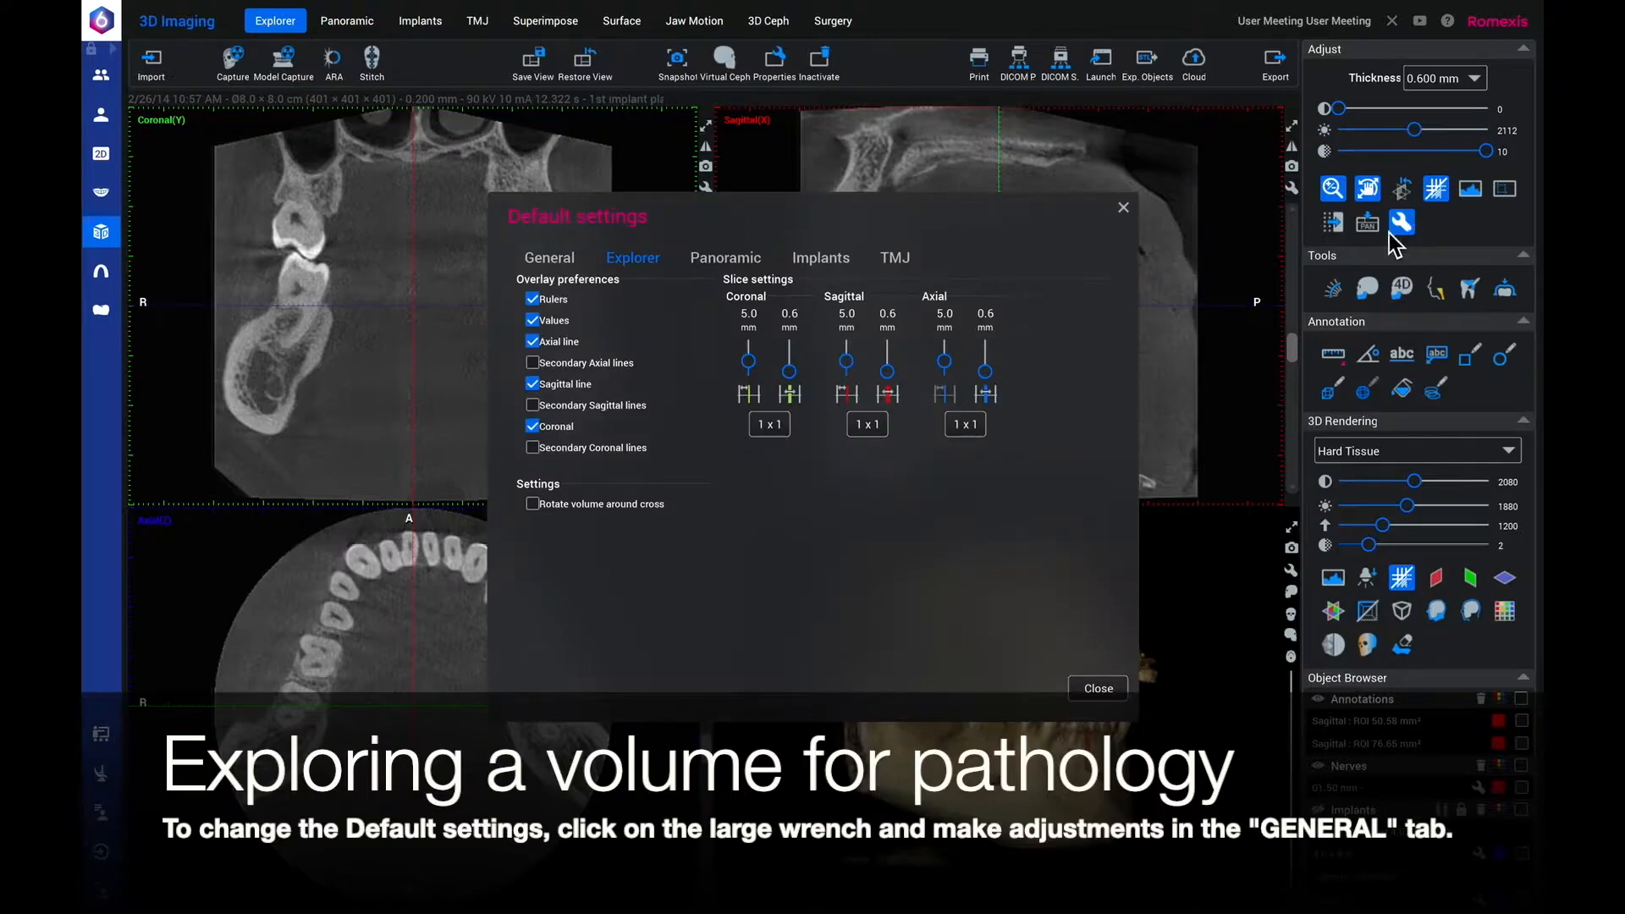
click(550, 263)
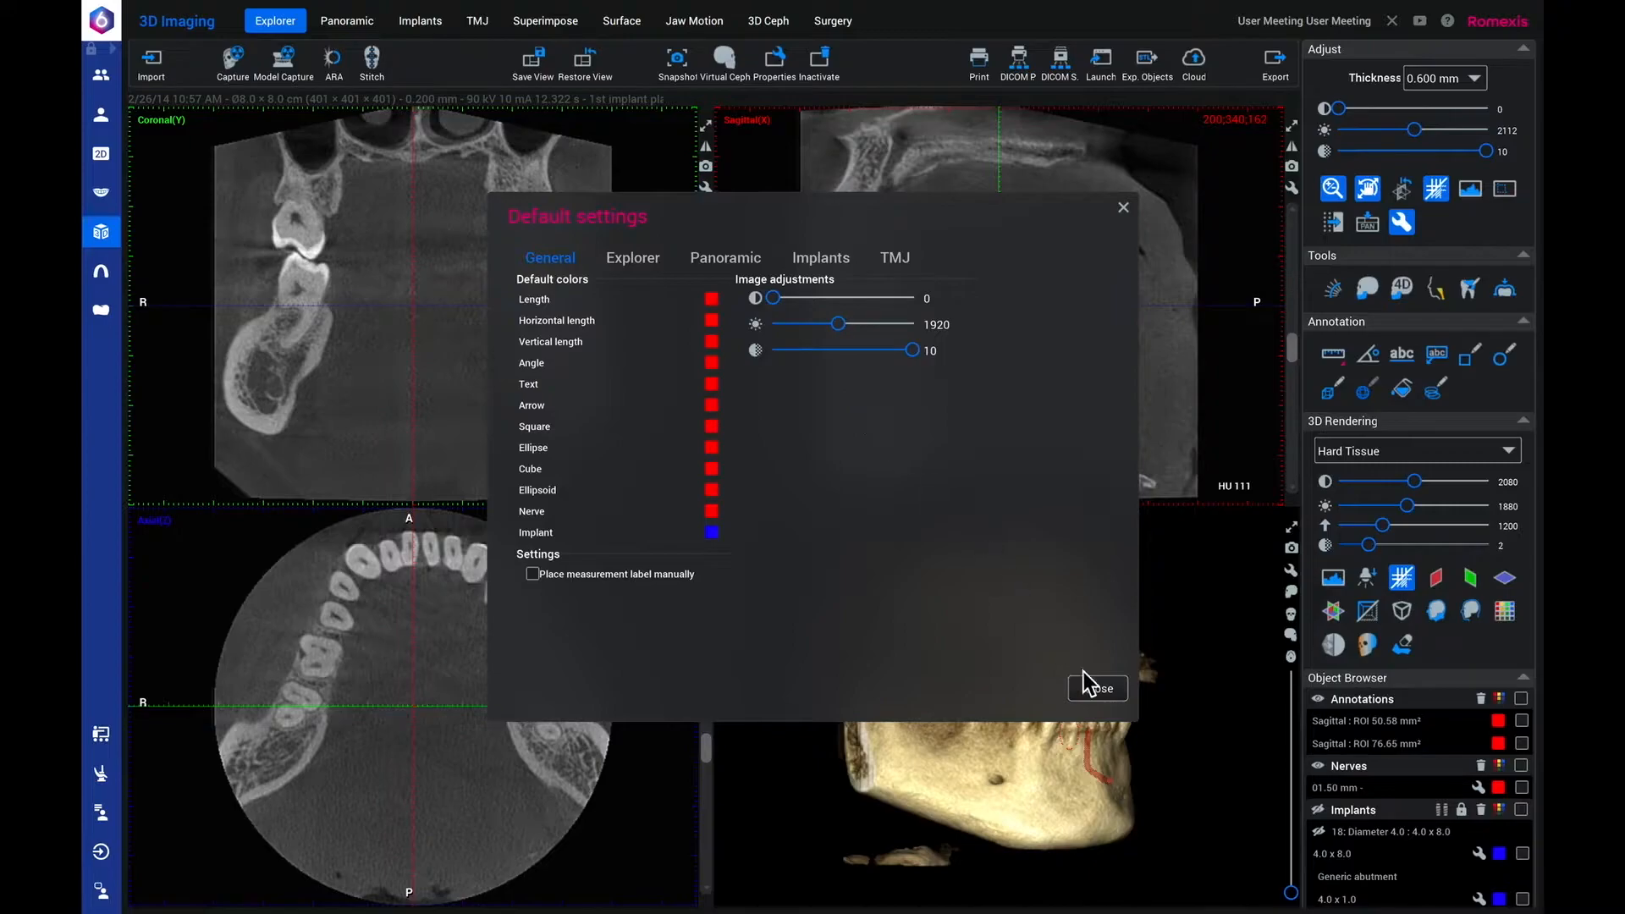
click(1097, 690)
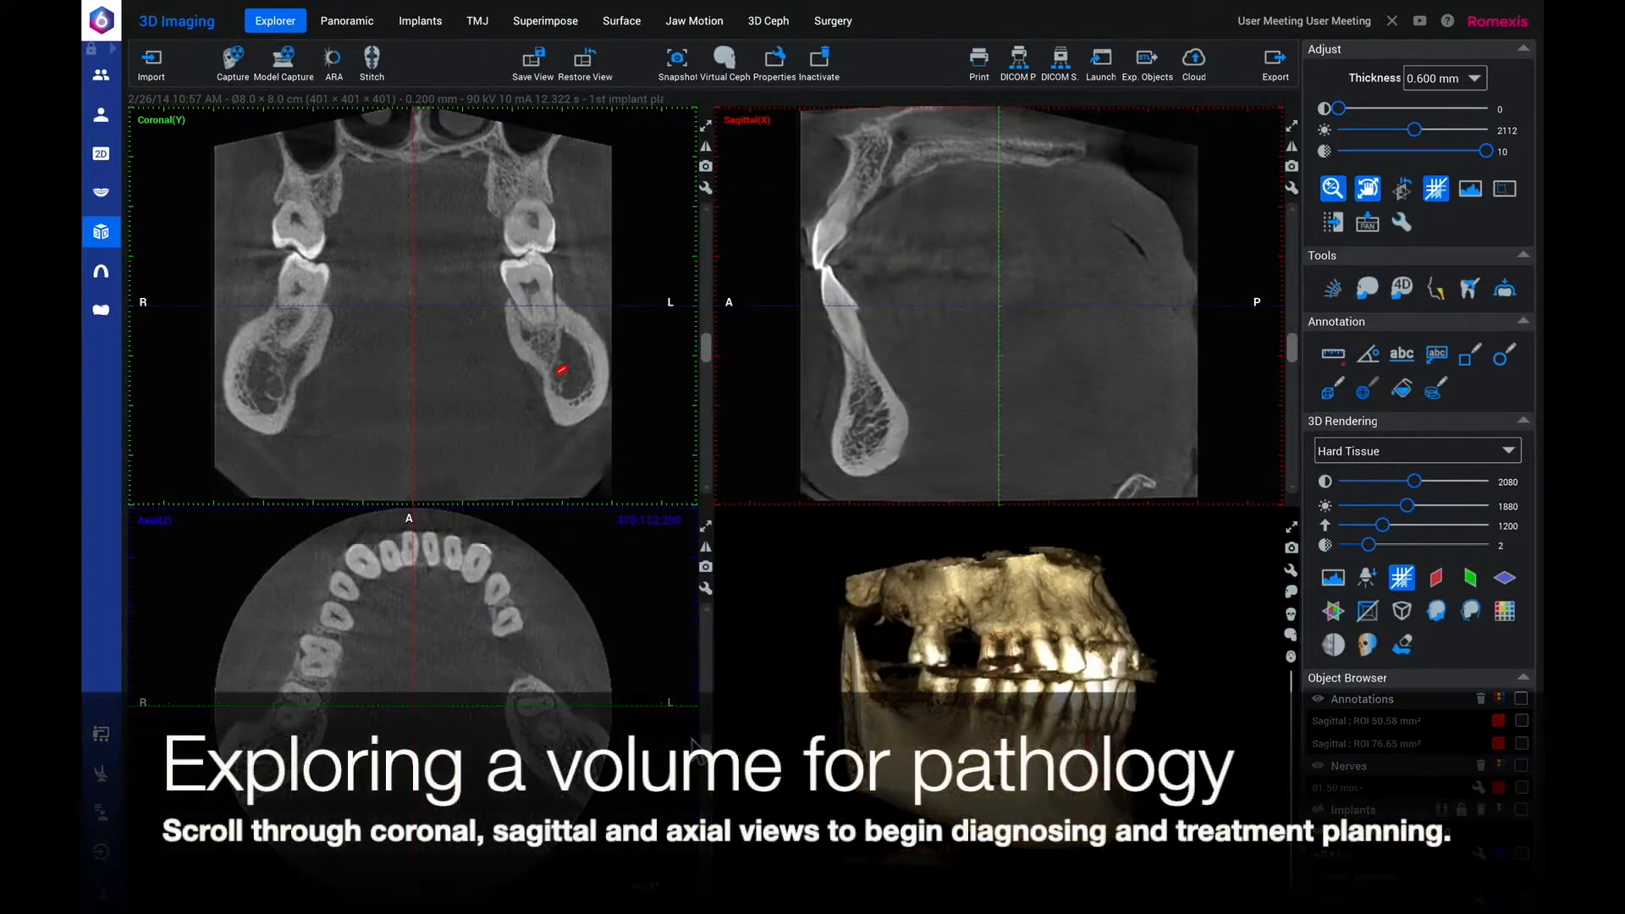
Choose other axial and sagittal slices, move the volume downward in the sagittal view, and rotate it in the axial view.
mouse_move(713, 754)
mouse_down()
mouse_move(714, 688)
mouse_move(714, 731)
mouse_up()
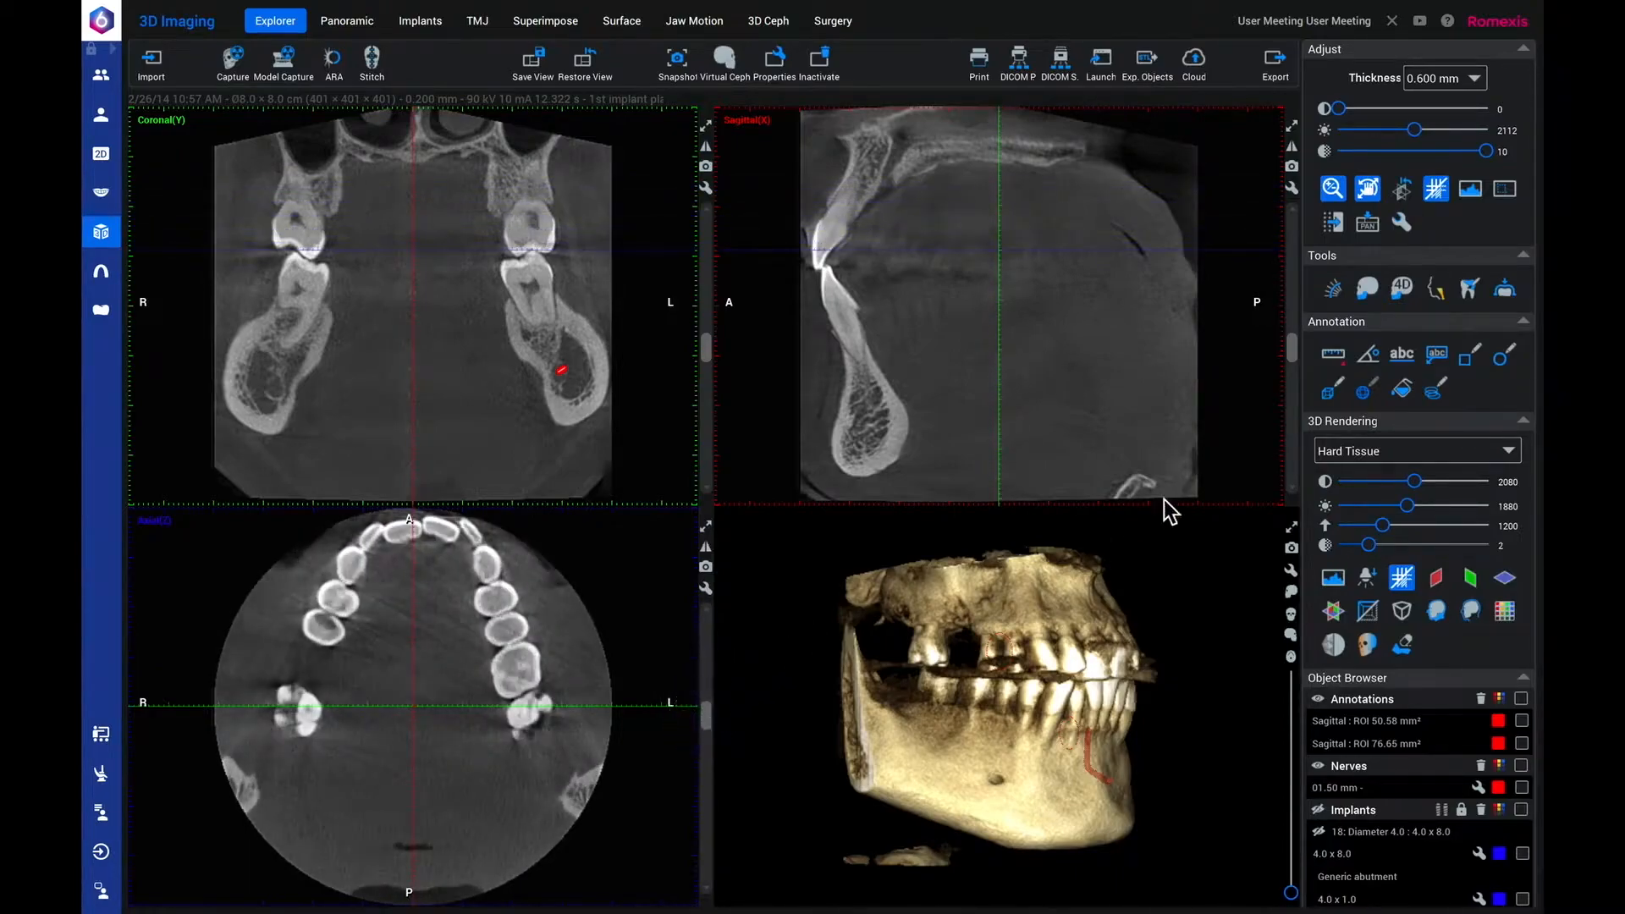
drag(1301, 353, 1289, 306)
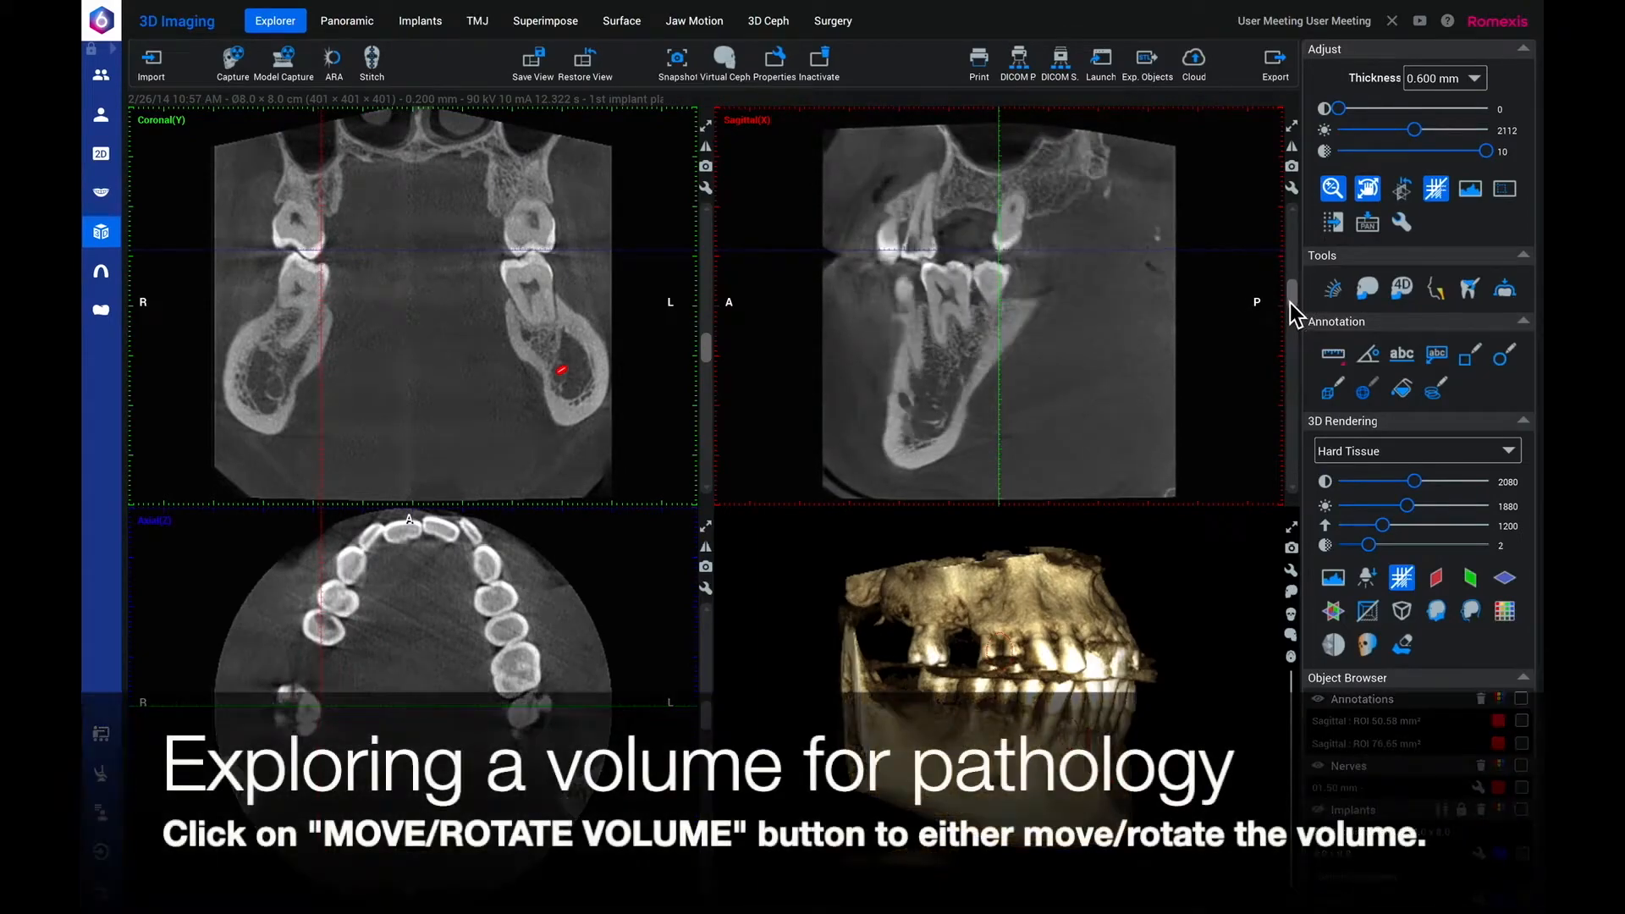
click(1366, 191)
mouse_move(1100, 326)
mouse_down()
mouse_move(1049, 352)
mouse_move(1111, 348)
mouse_up()
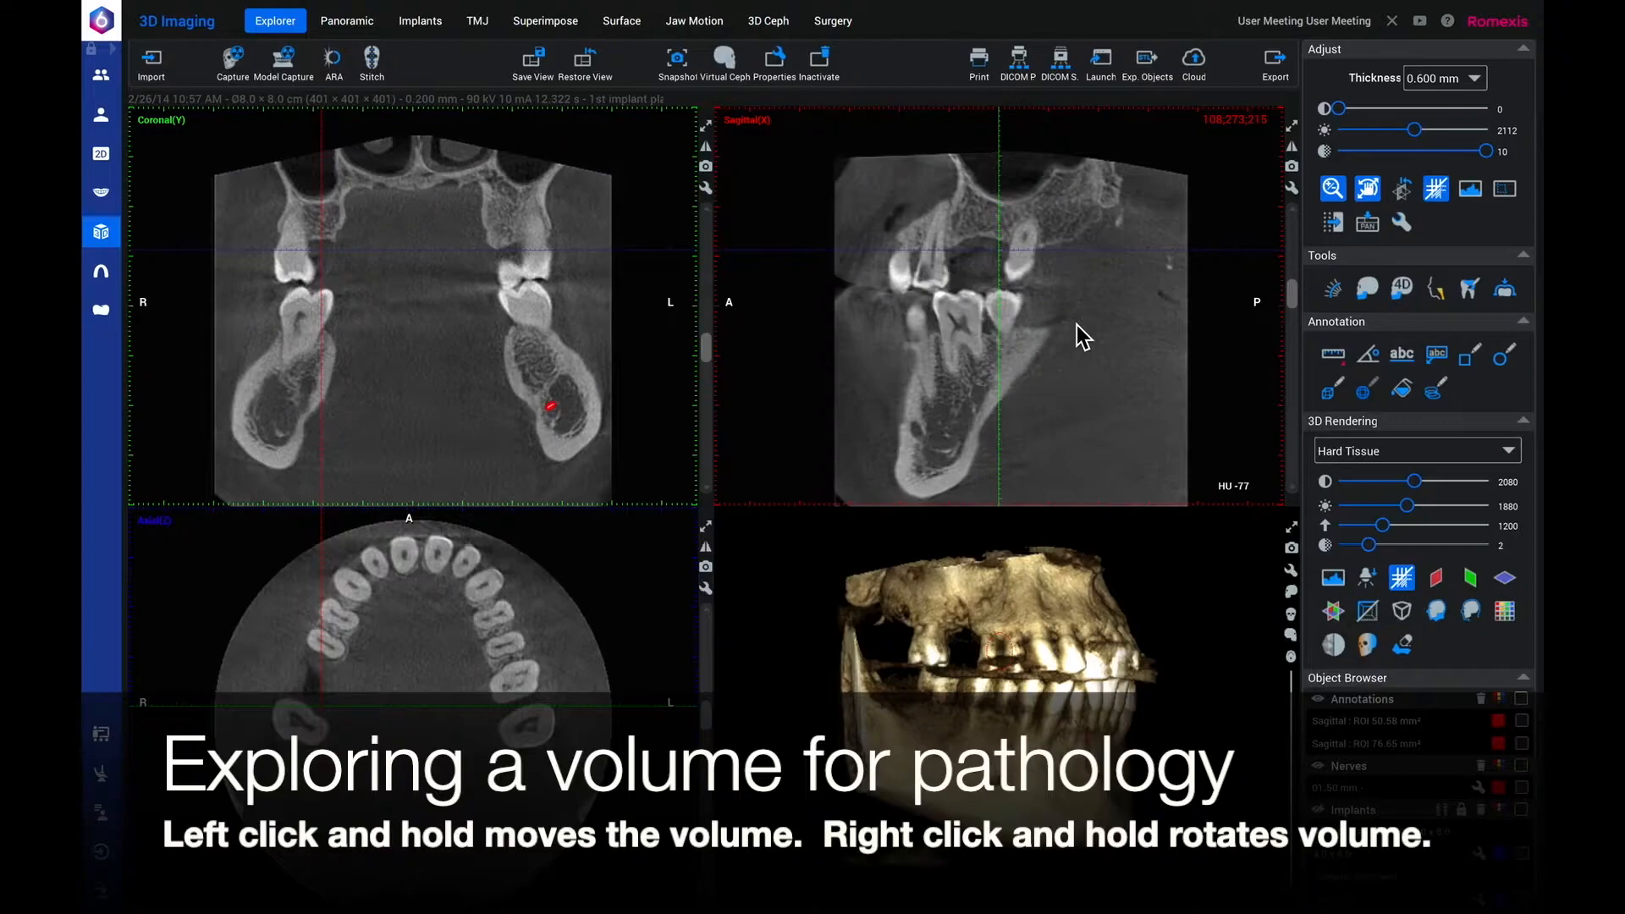
mouse_move(1066, 315)
mouse_down()
mouse_move(1085, 318)
mouse_move(1080, 335)
mouse_up()
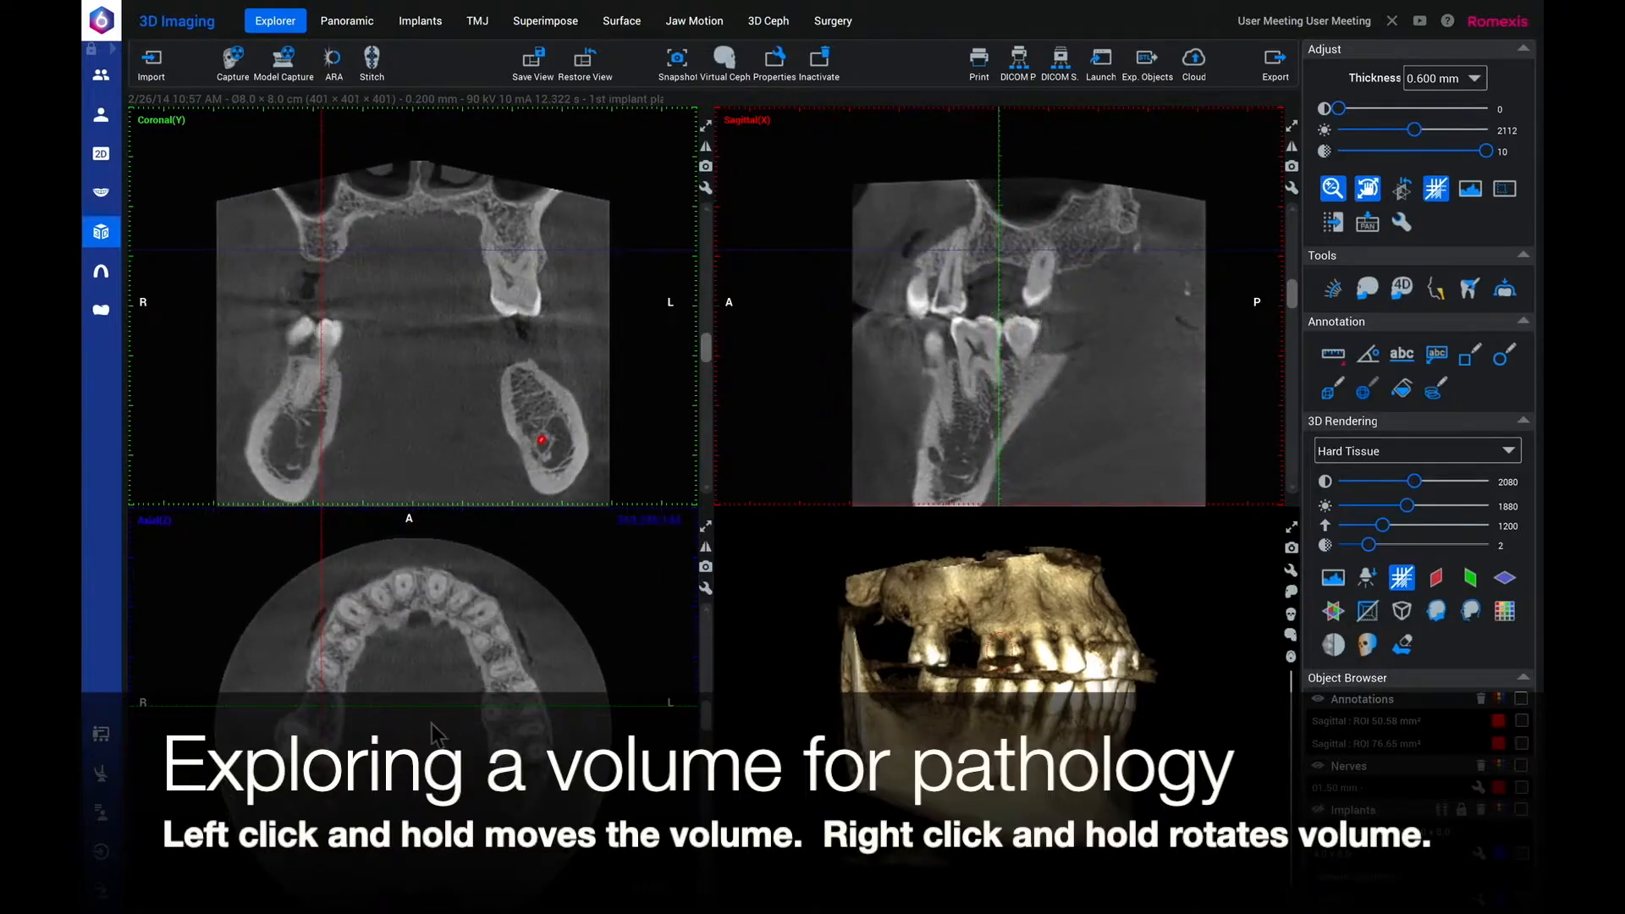
right_drag(430, 810, 422, 818)
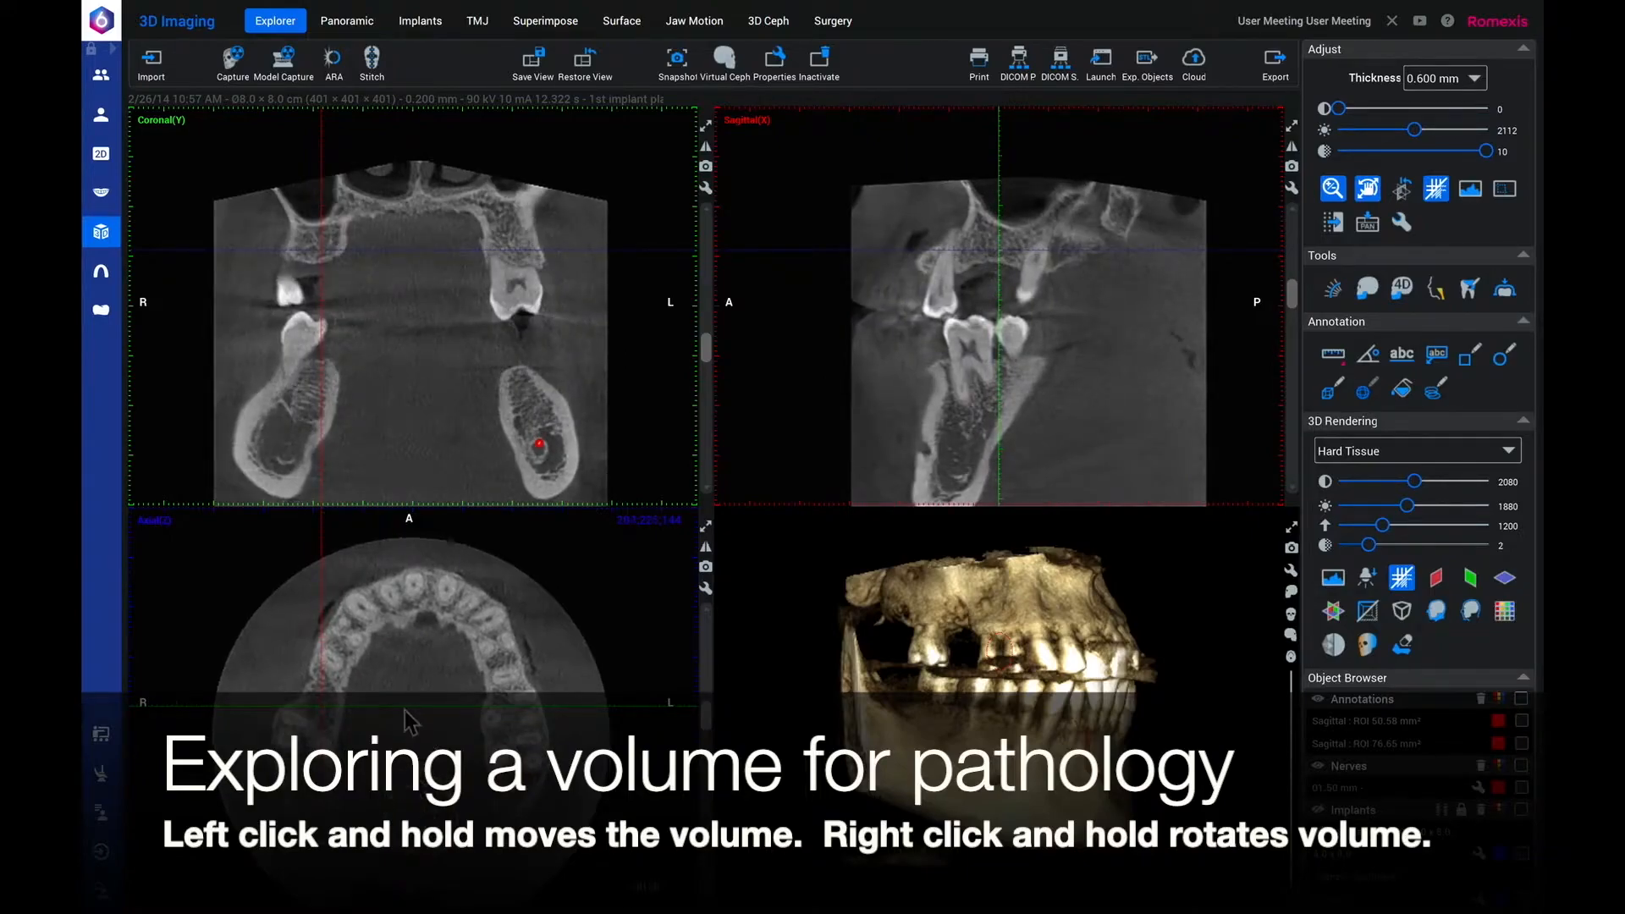
right_drag(400, 682, 399, 693)
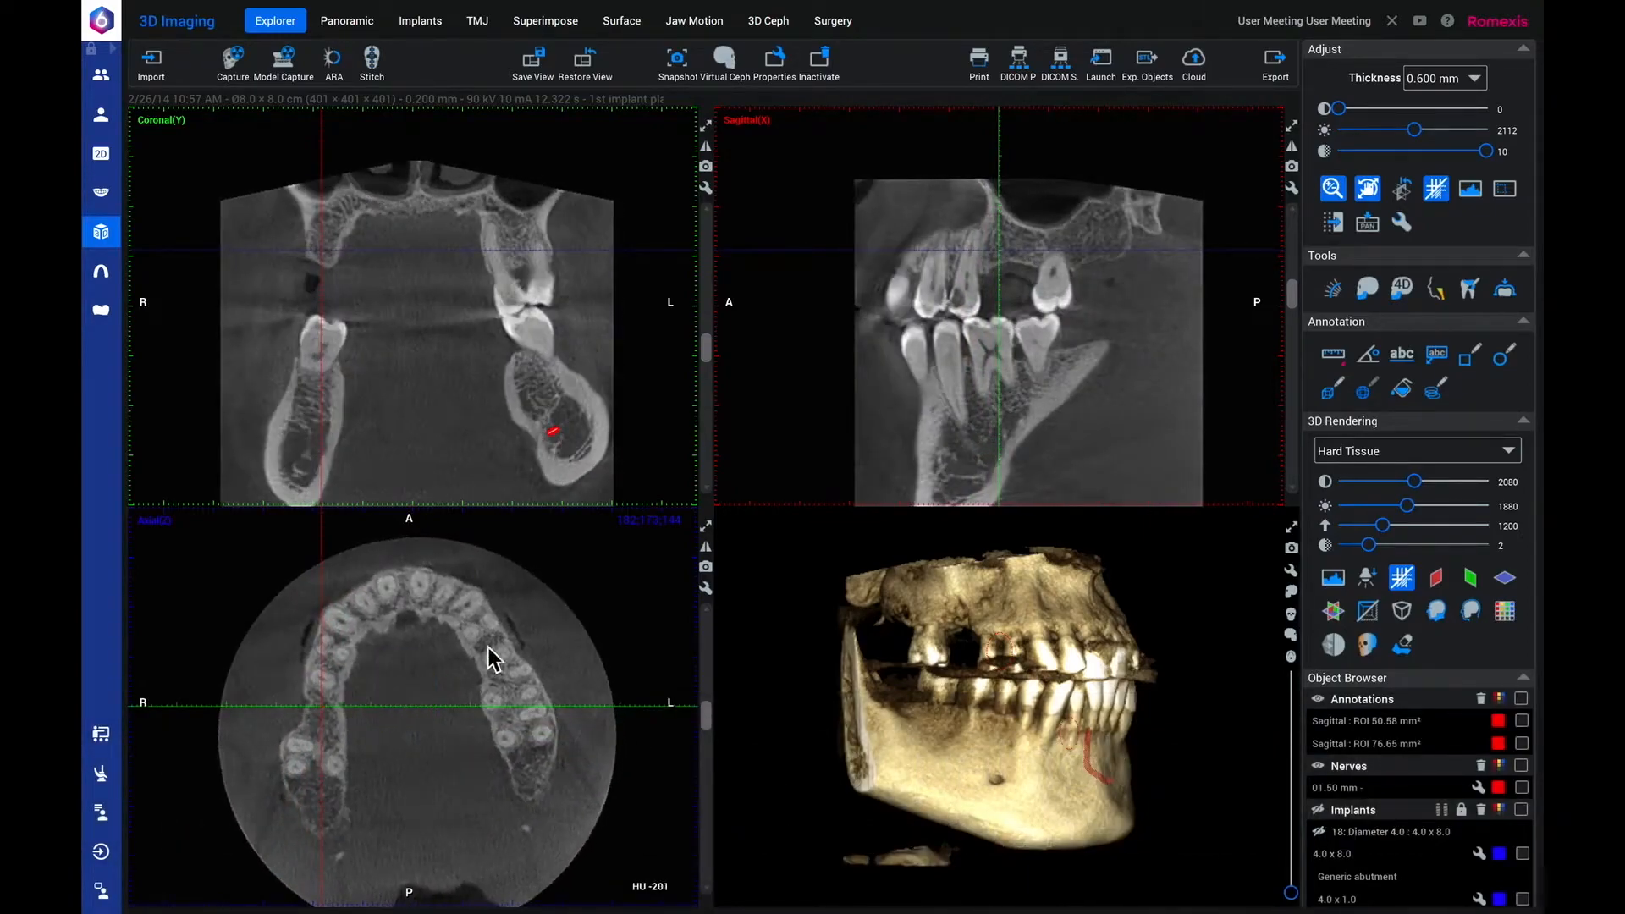
Turn off volume moving and rotating, reposition the crosshairs on the arch in the axial view, and tilt them in the coronal view.
click(1337, 226)
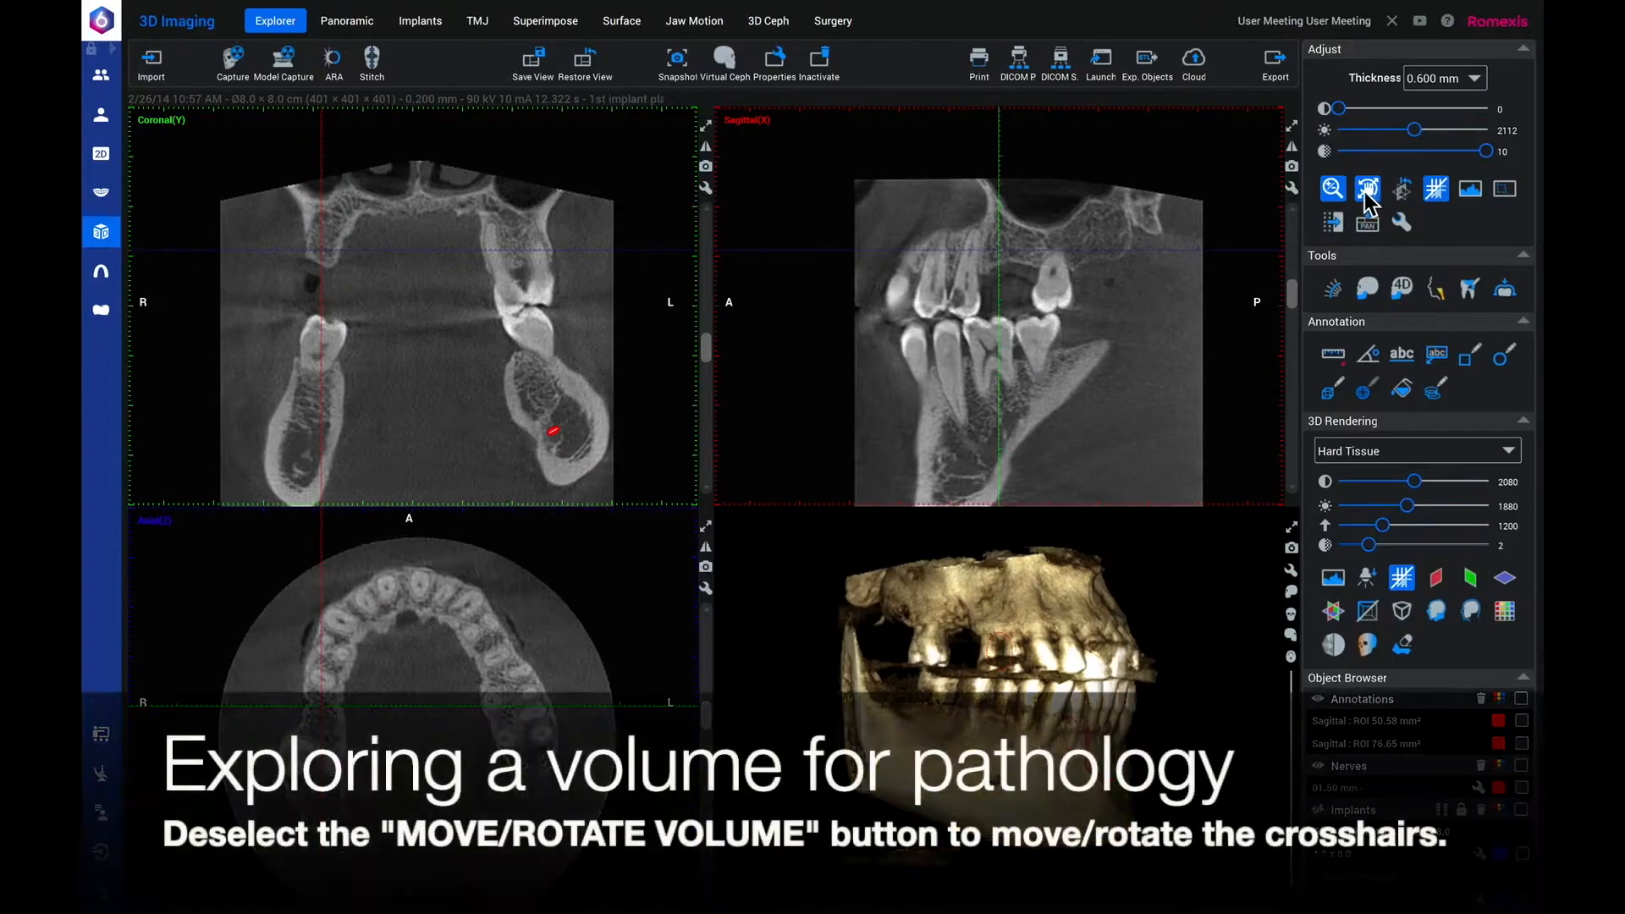
click(1371, 191)
click(347, 691)
drag(347, 686, 327, 716)
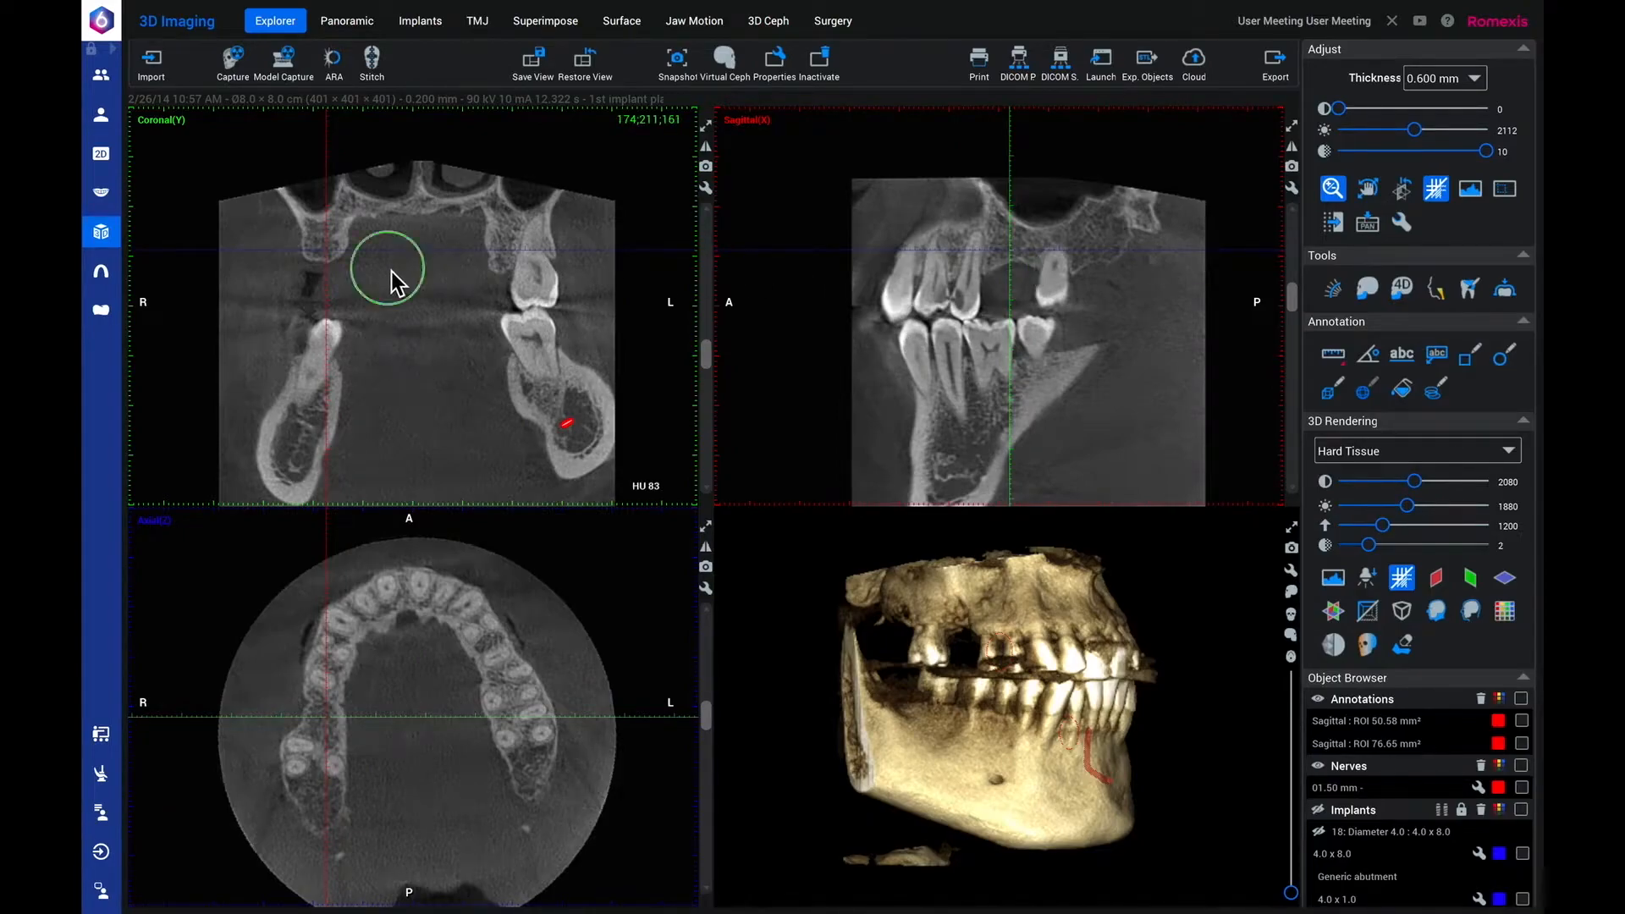
mouse_move(391, 272)
mouse_down()
mouse_move(398, 315)
mouse_move(404, 282)
mouse_up()
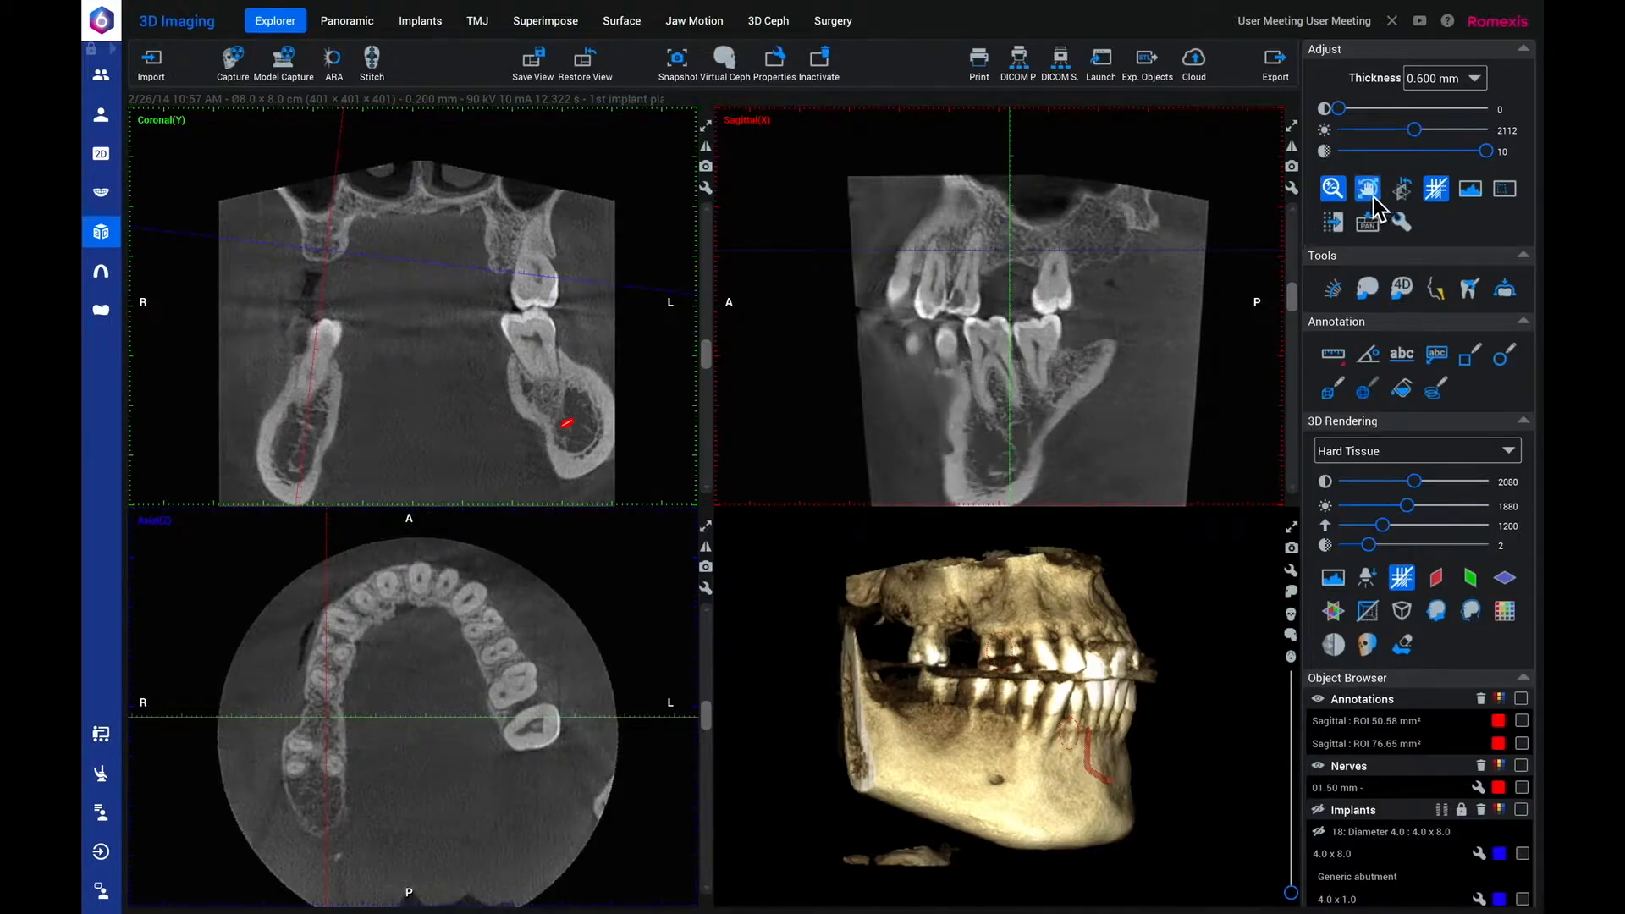
Draw a circle annotation about 5.8 by 5.4 mm around the upper tooth crown just in front of the gap in the sagittal view.
click(1504, 359)
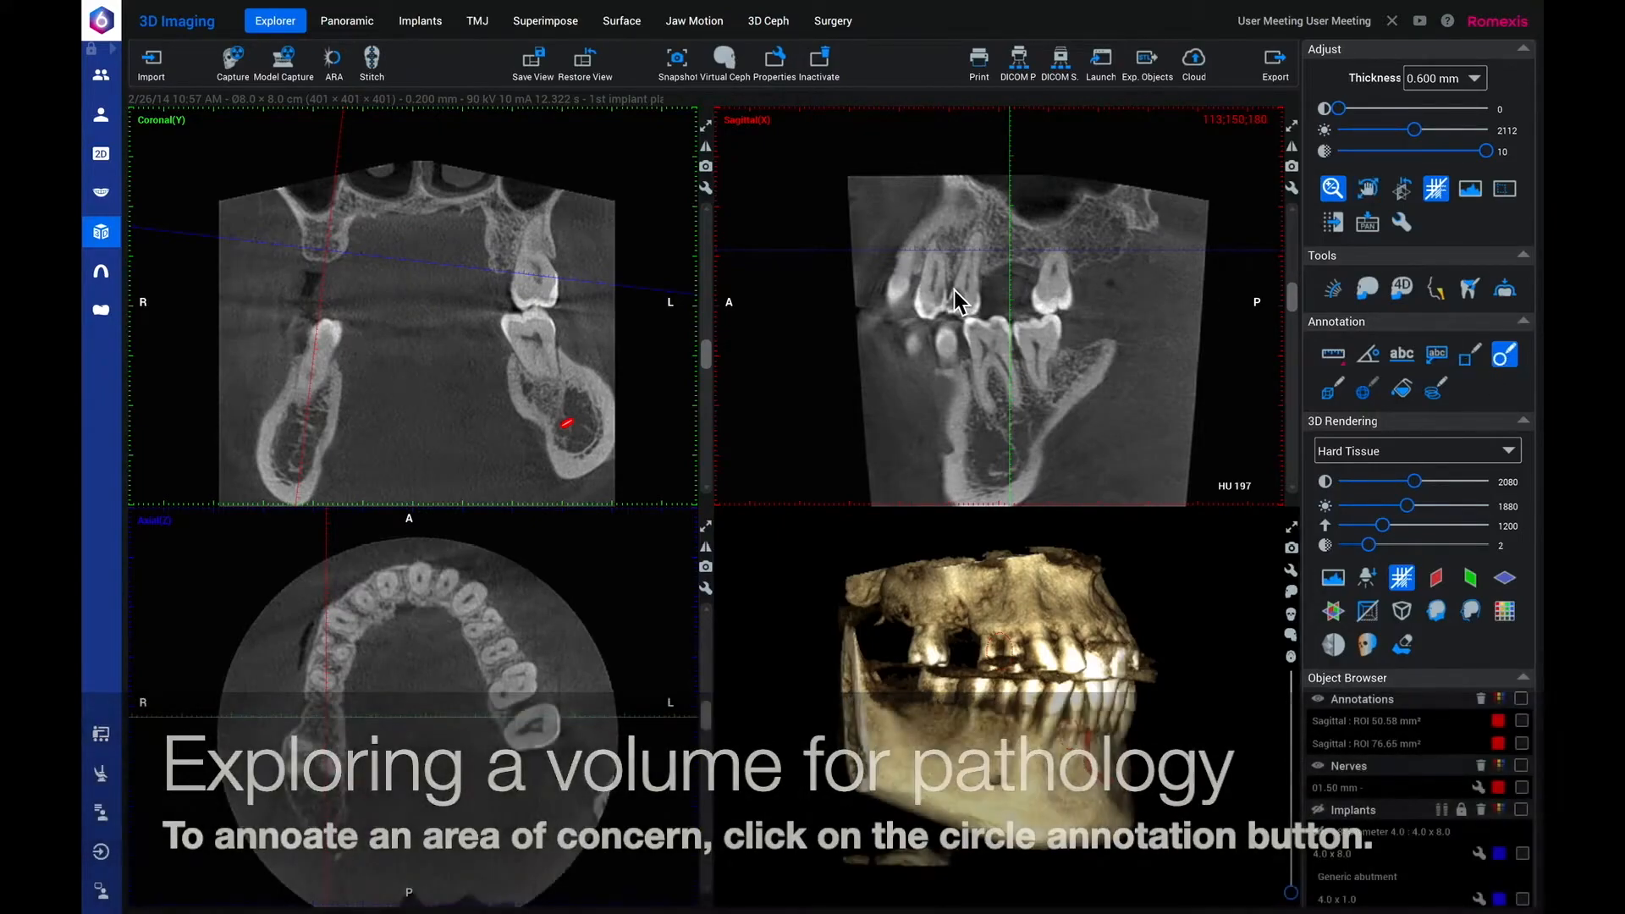
drag(952, 291, 981, 321)
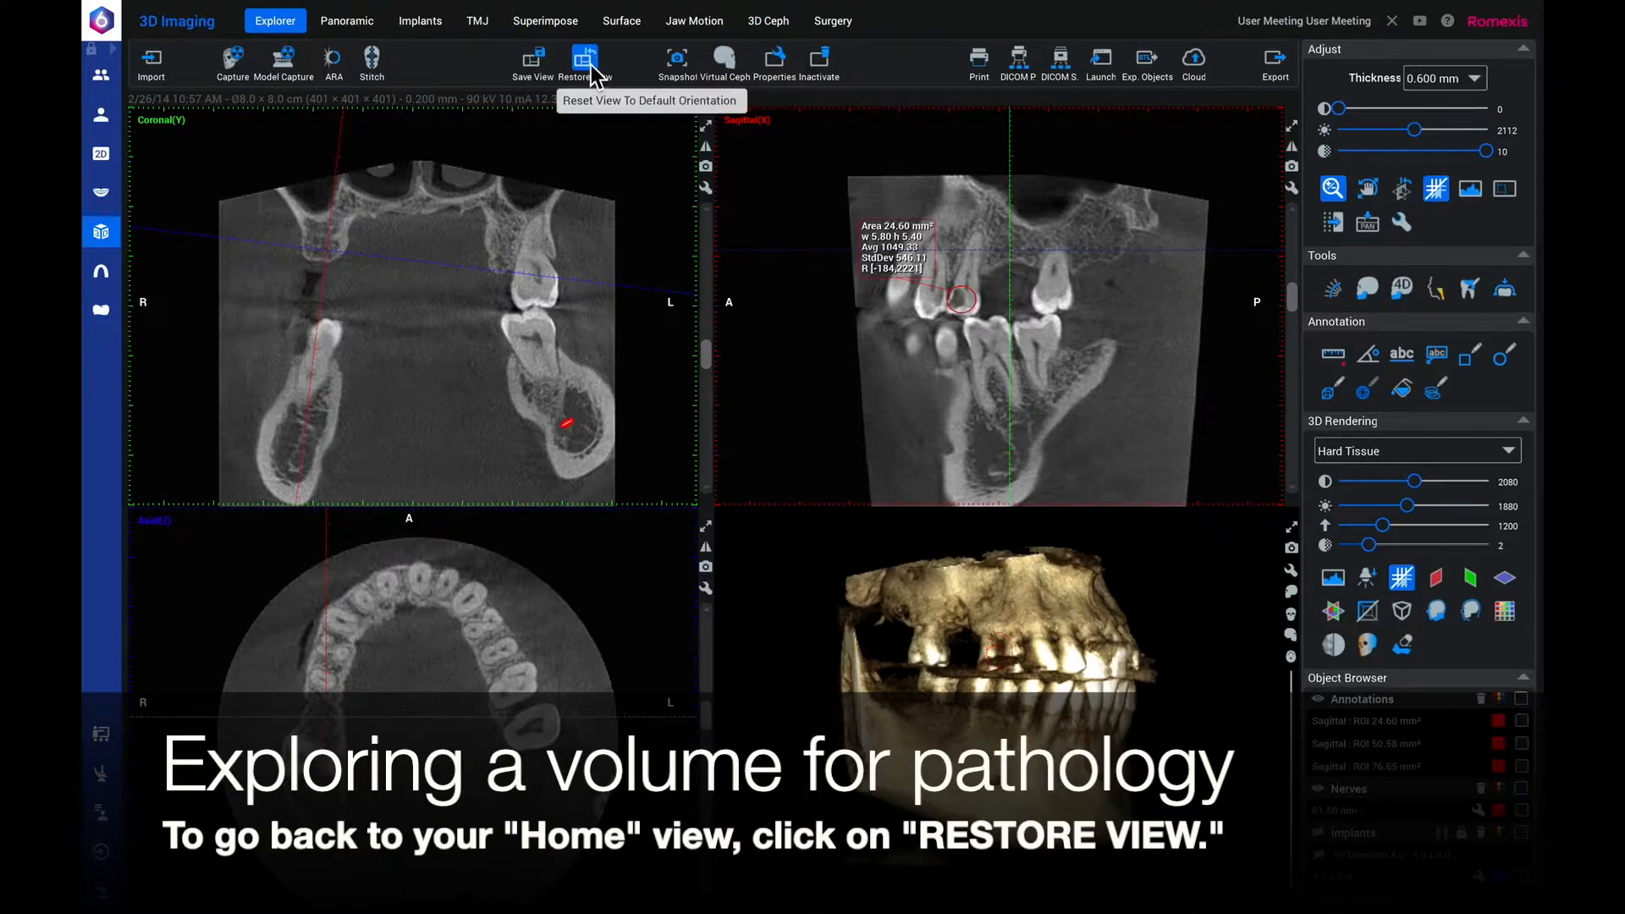
Restore the default view orientation and jump back to the new 24.60 mm² sagittal annotation.
click(589, 64)
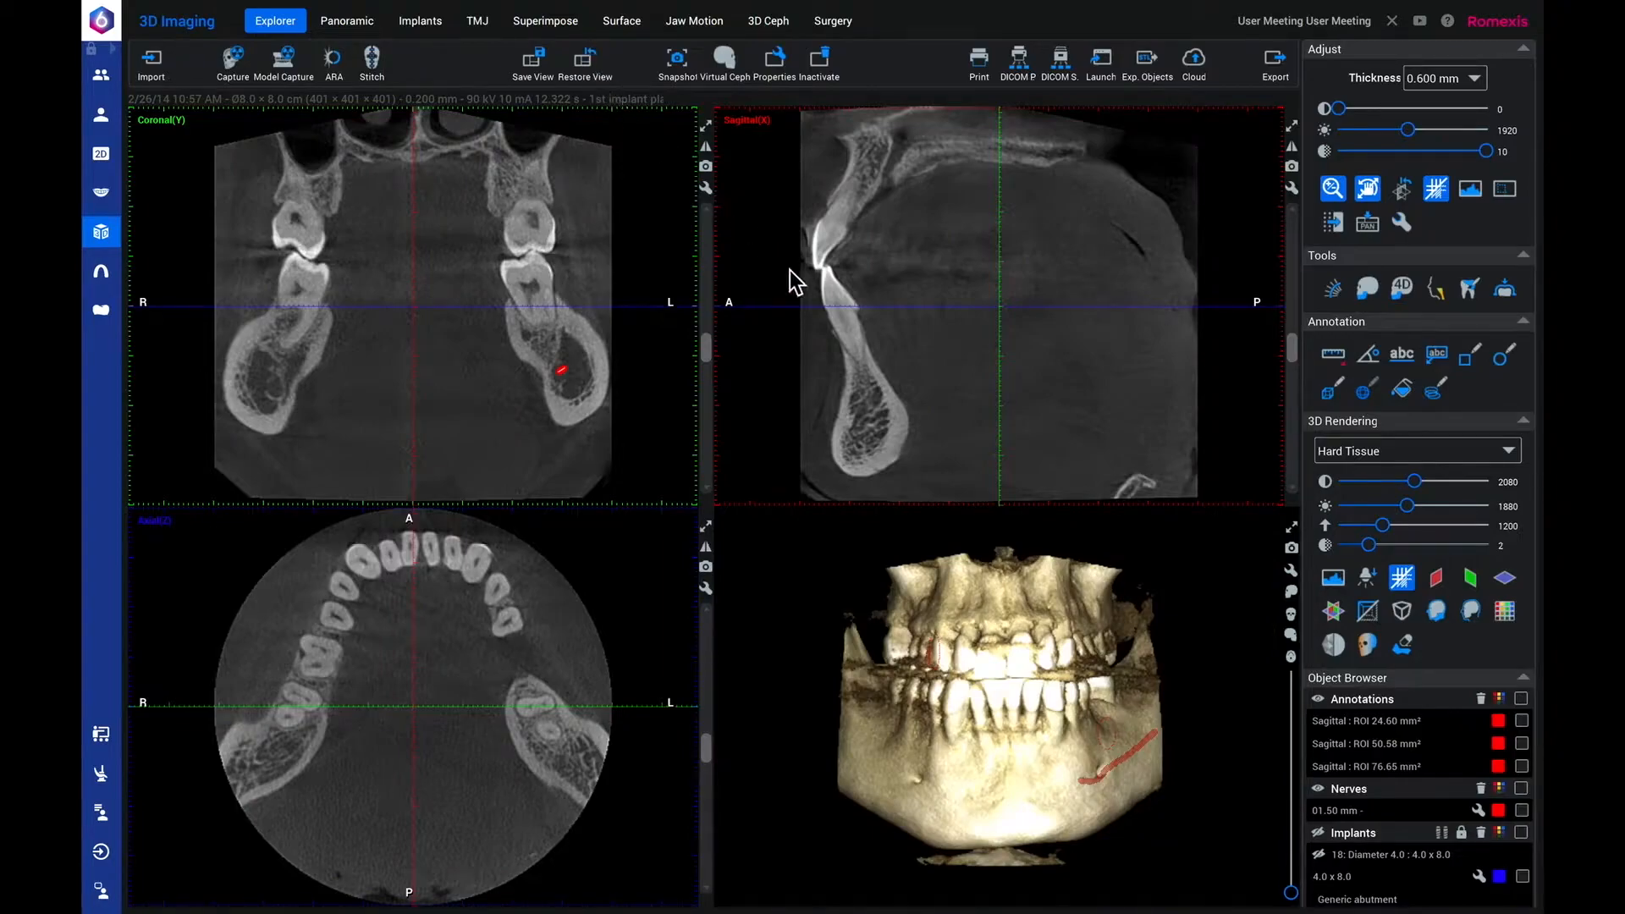
double_click(1364, 725)
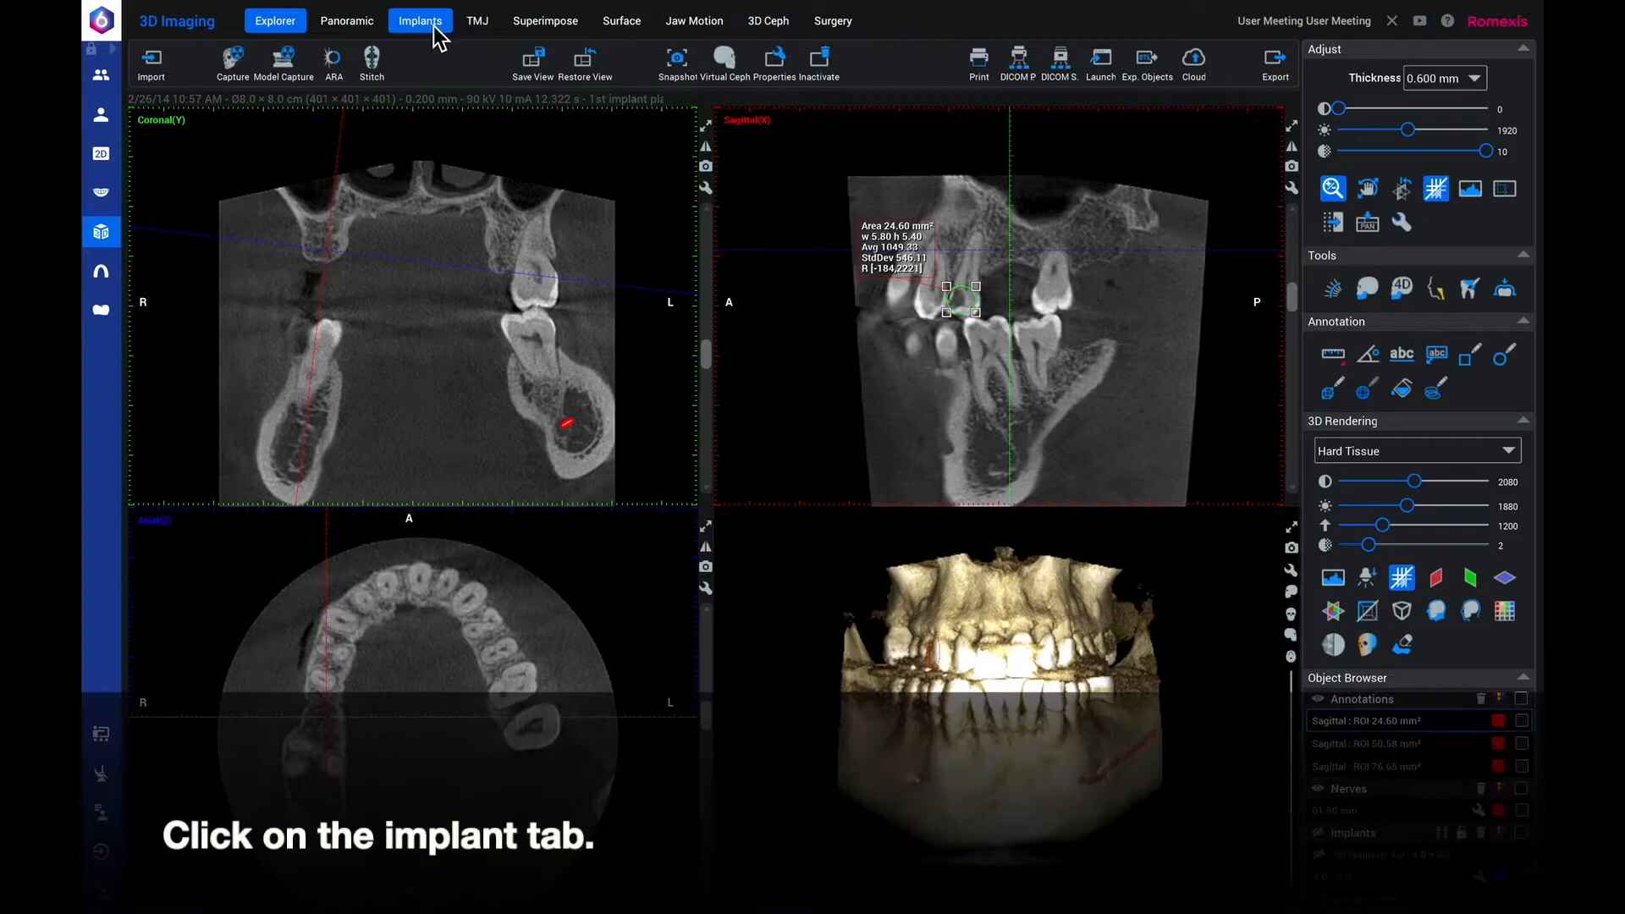
In the implant workspace's default settings, set the cross-section spacing to 2.1 mm and the panoramic curve thickness to 17.9 mm.
click(429, 28)
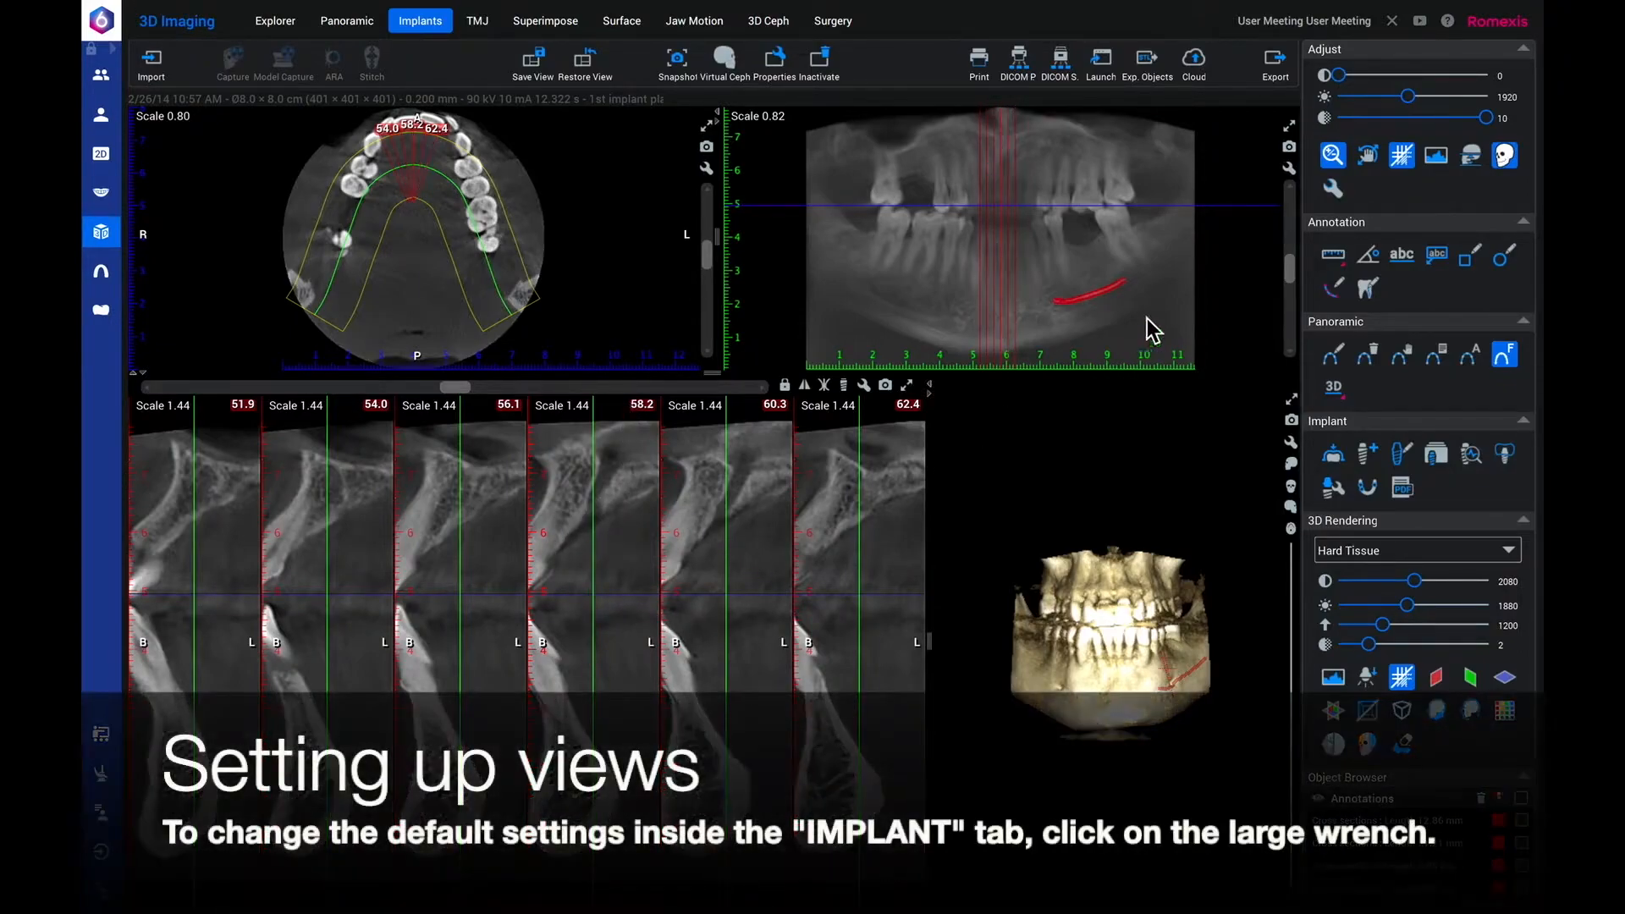
click(1332, 193)
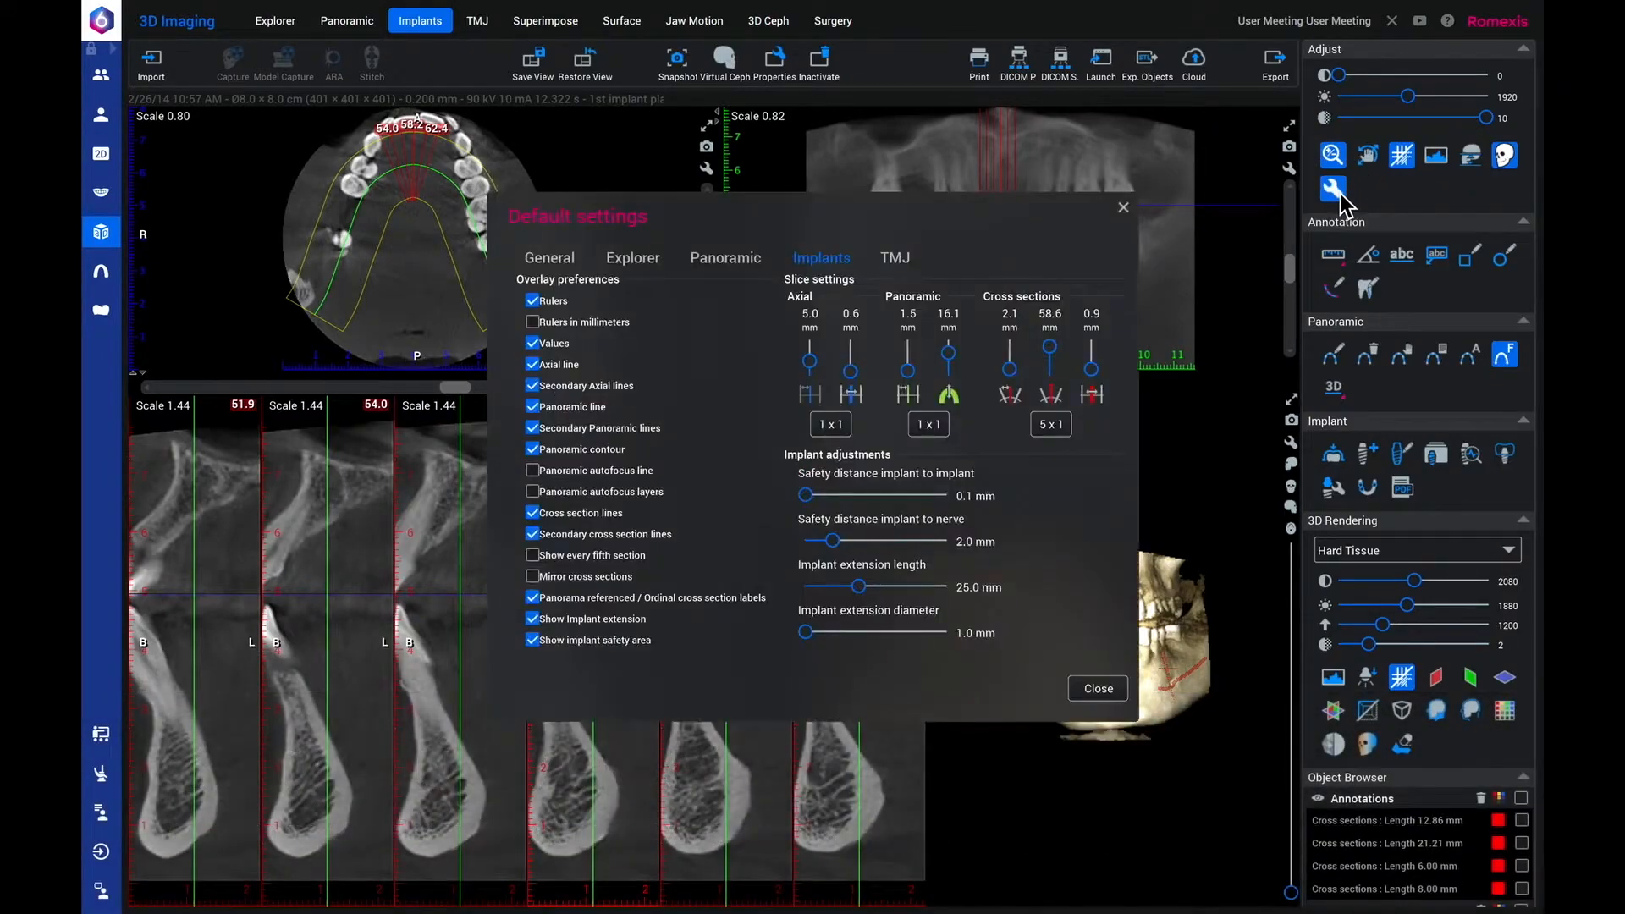
drag(1015, 374, 1014, 372)
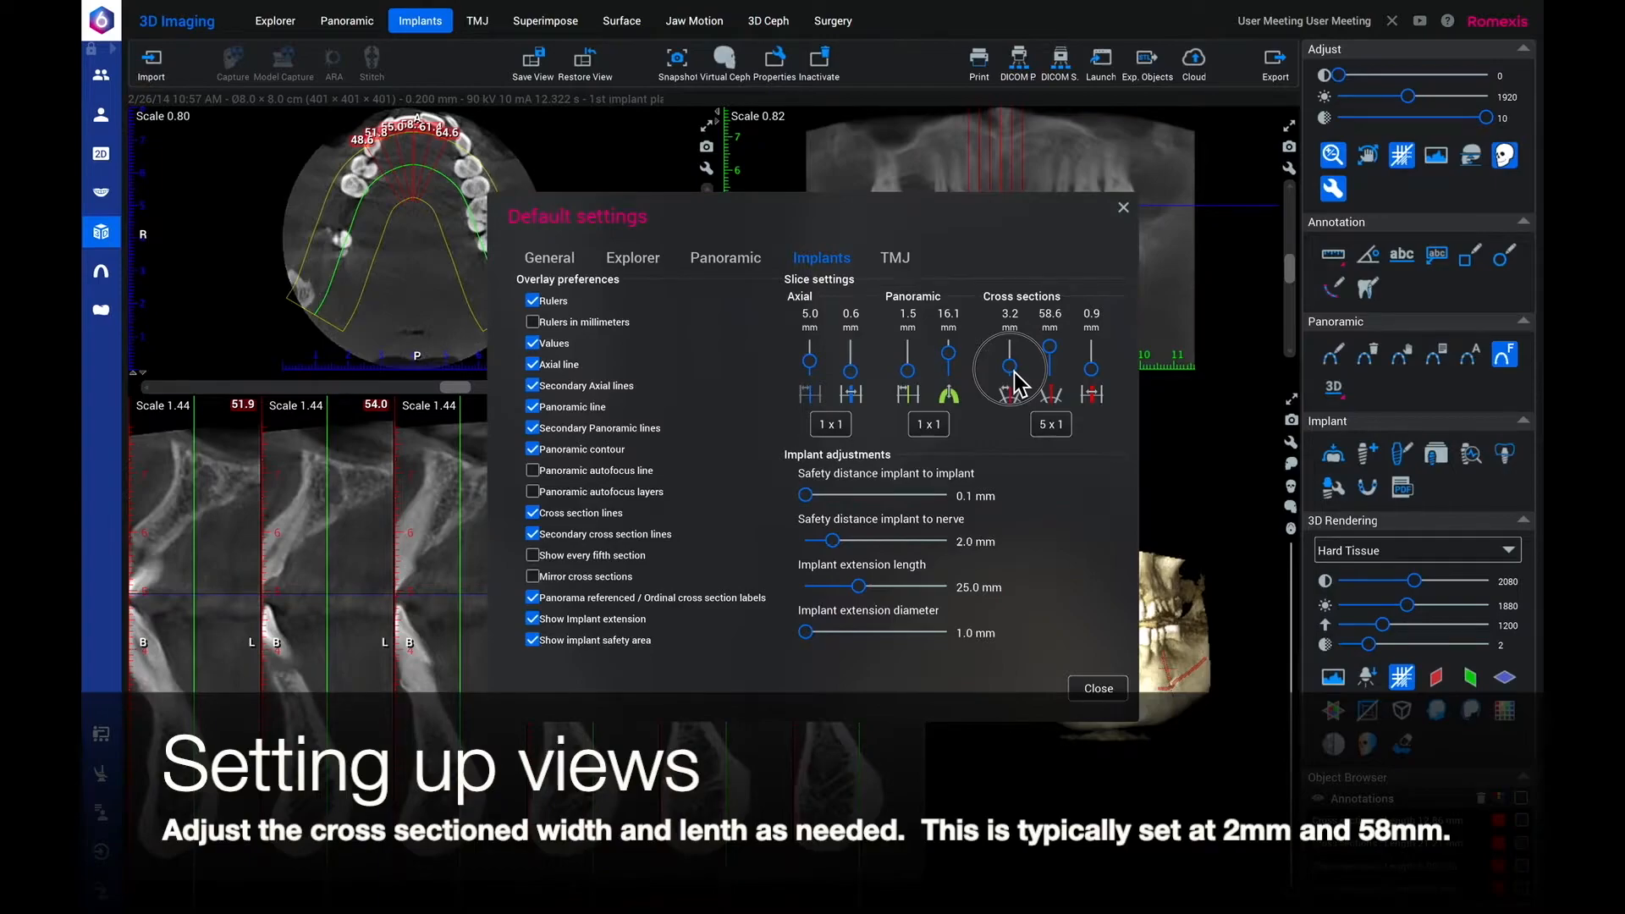
drag(1014, 373, 1013, 375)
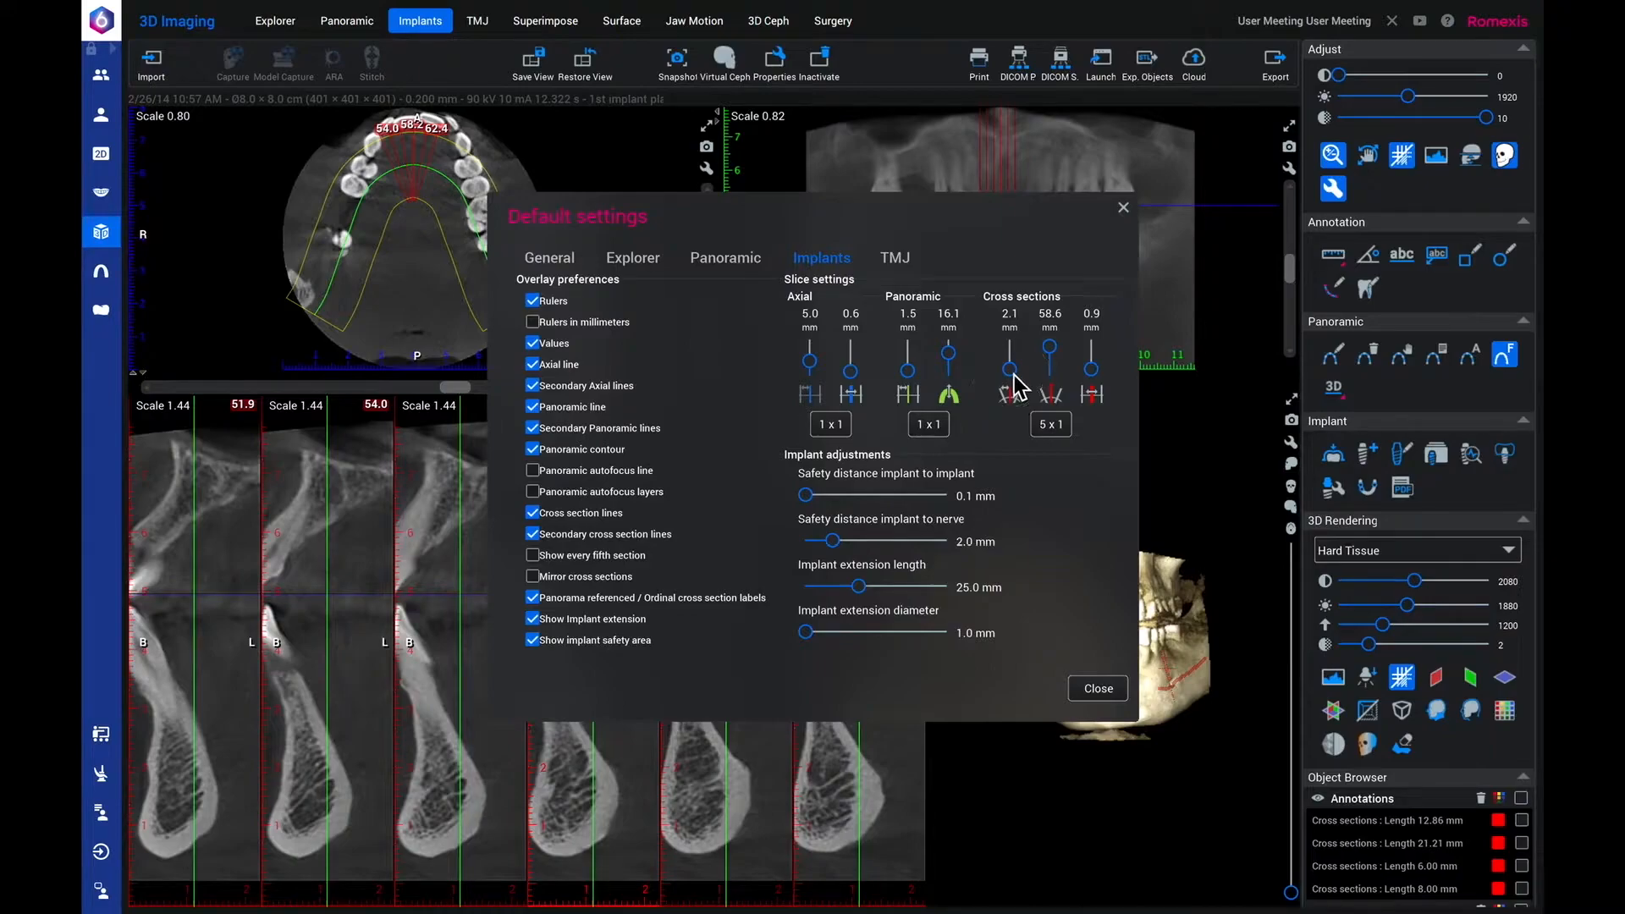
drag(956, 352, 953, 357)
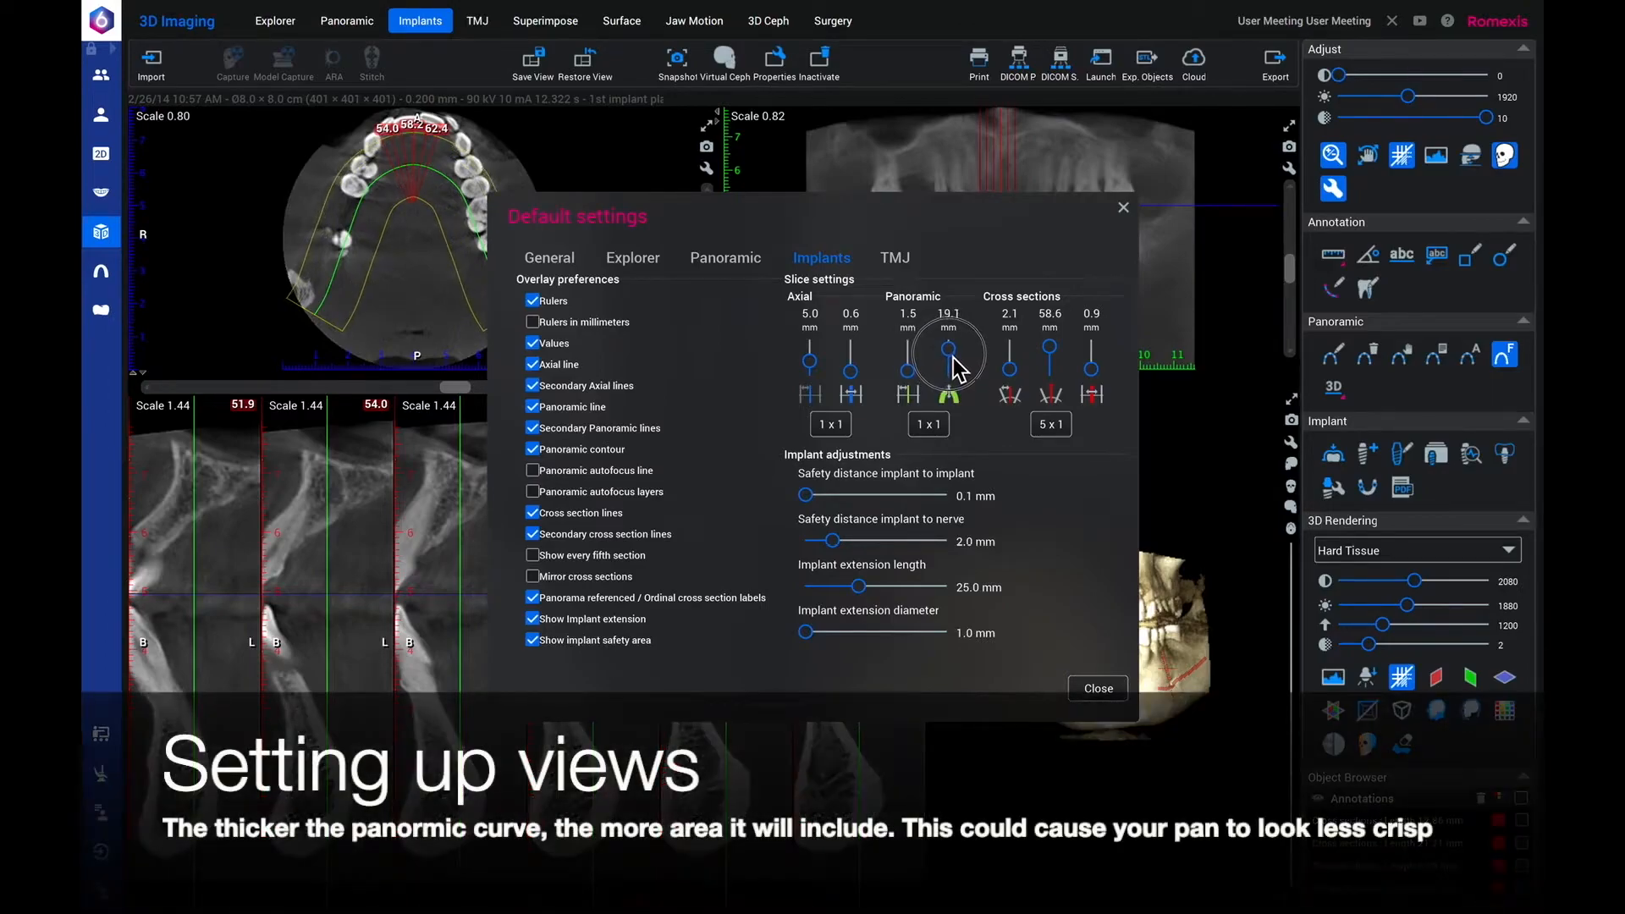
drag(952, 357, 955, 358)
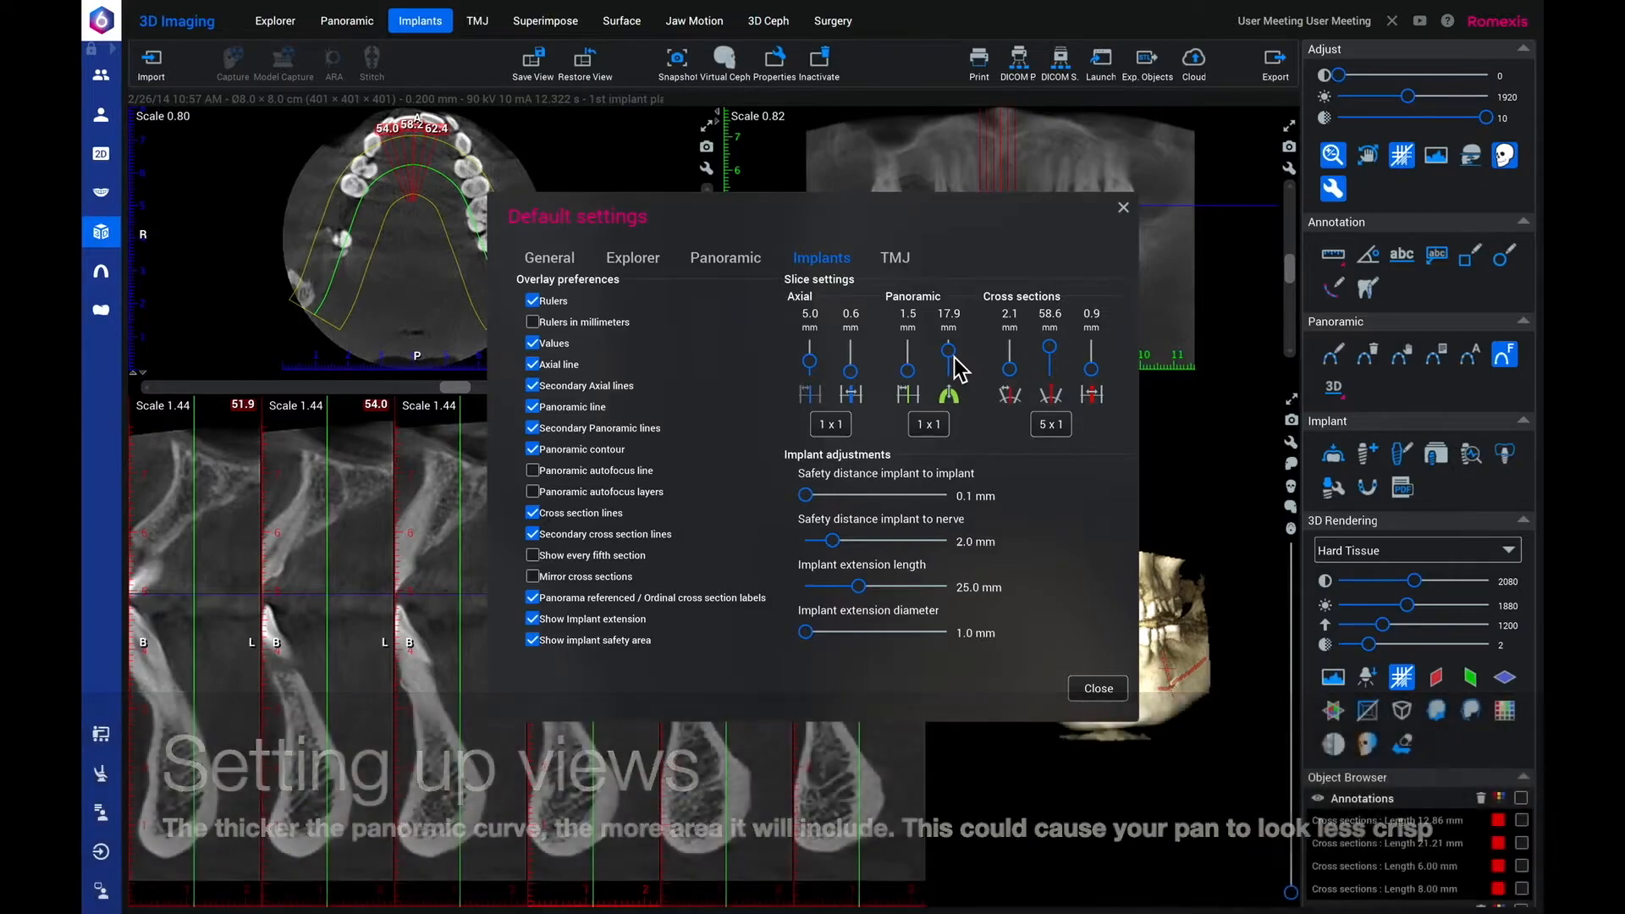
Set the cross-section layout to 1 x 3 slices and close the default settings.
click(1052, 426)
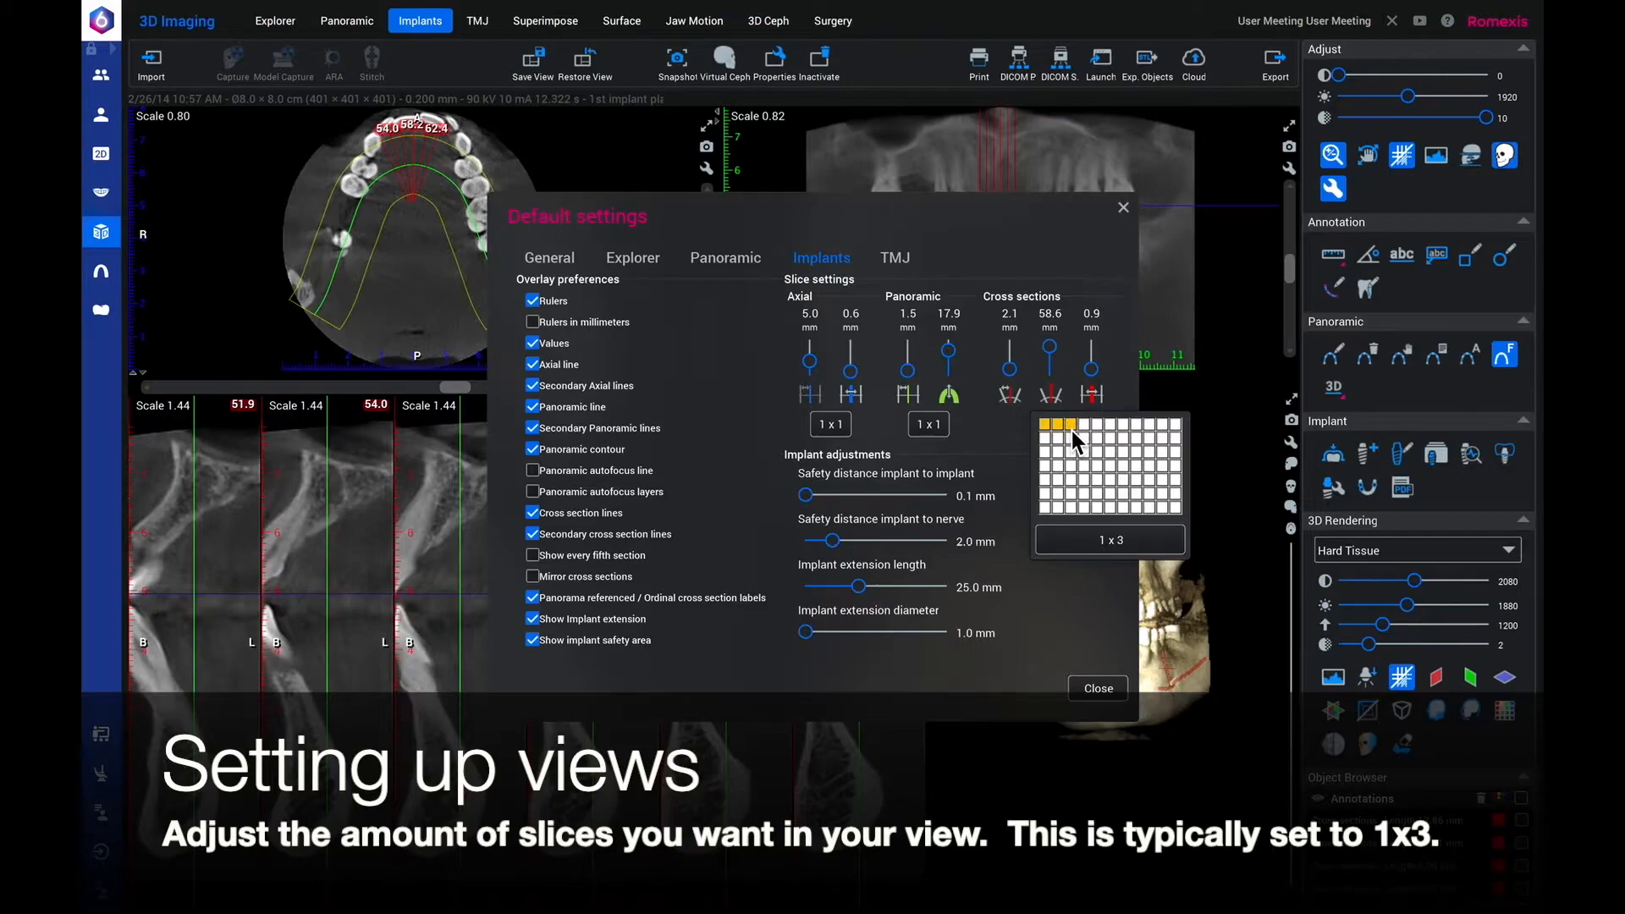
click(1071, 430)
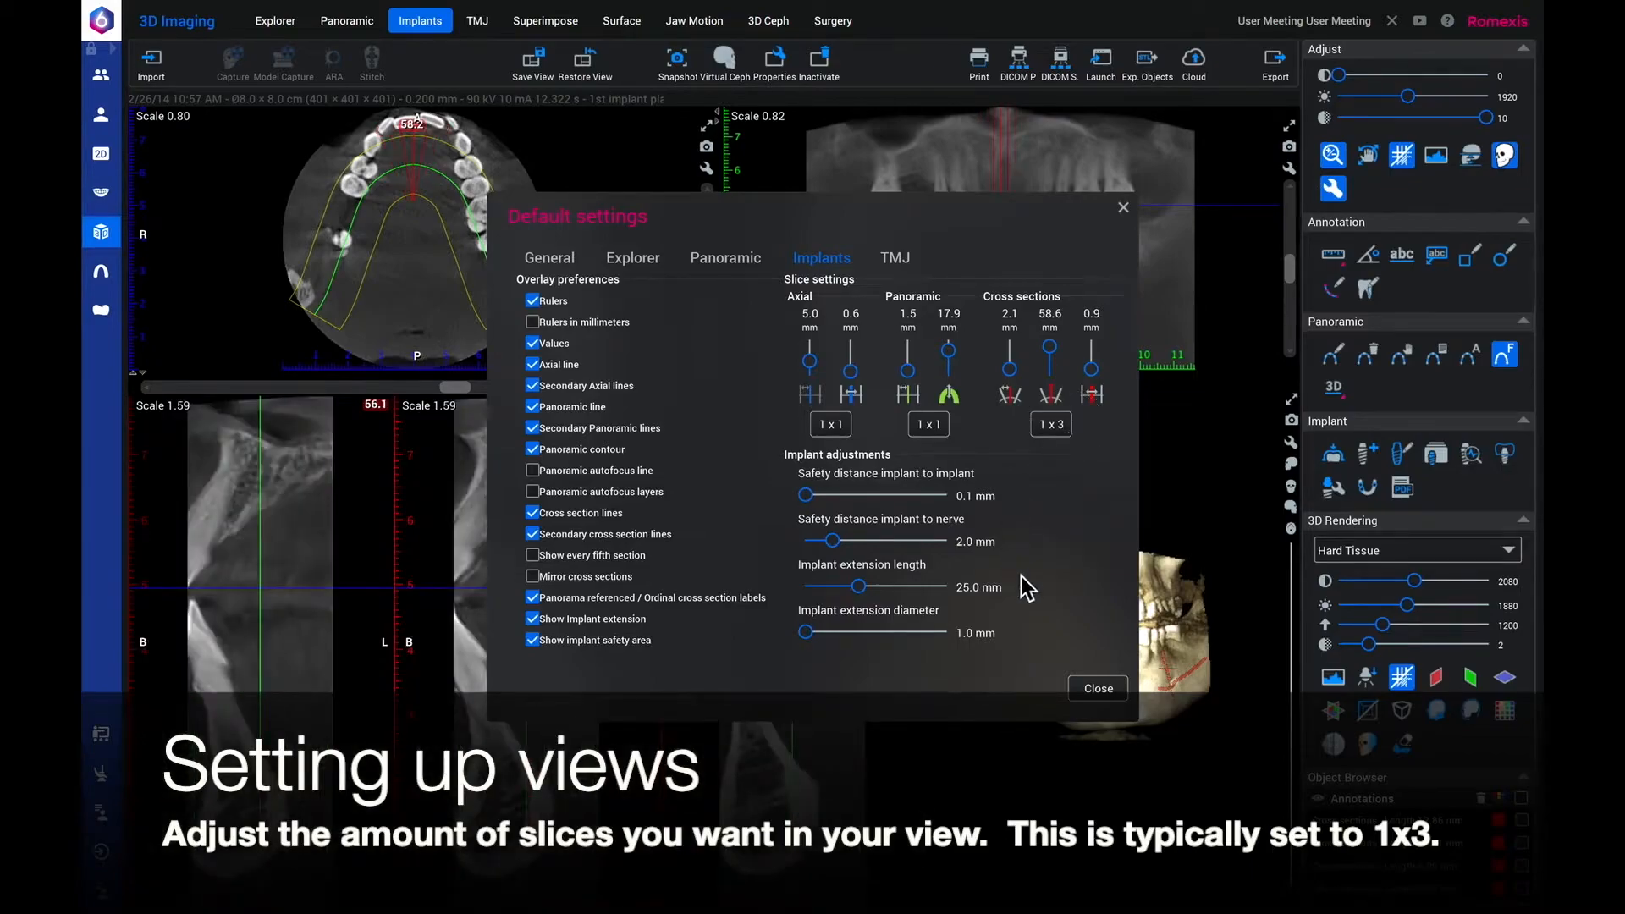
click(1096, 686)
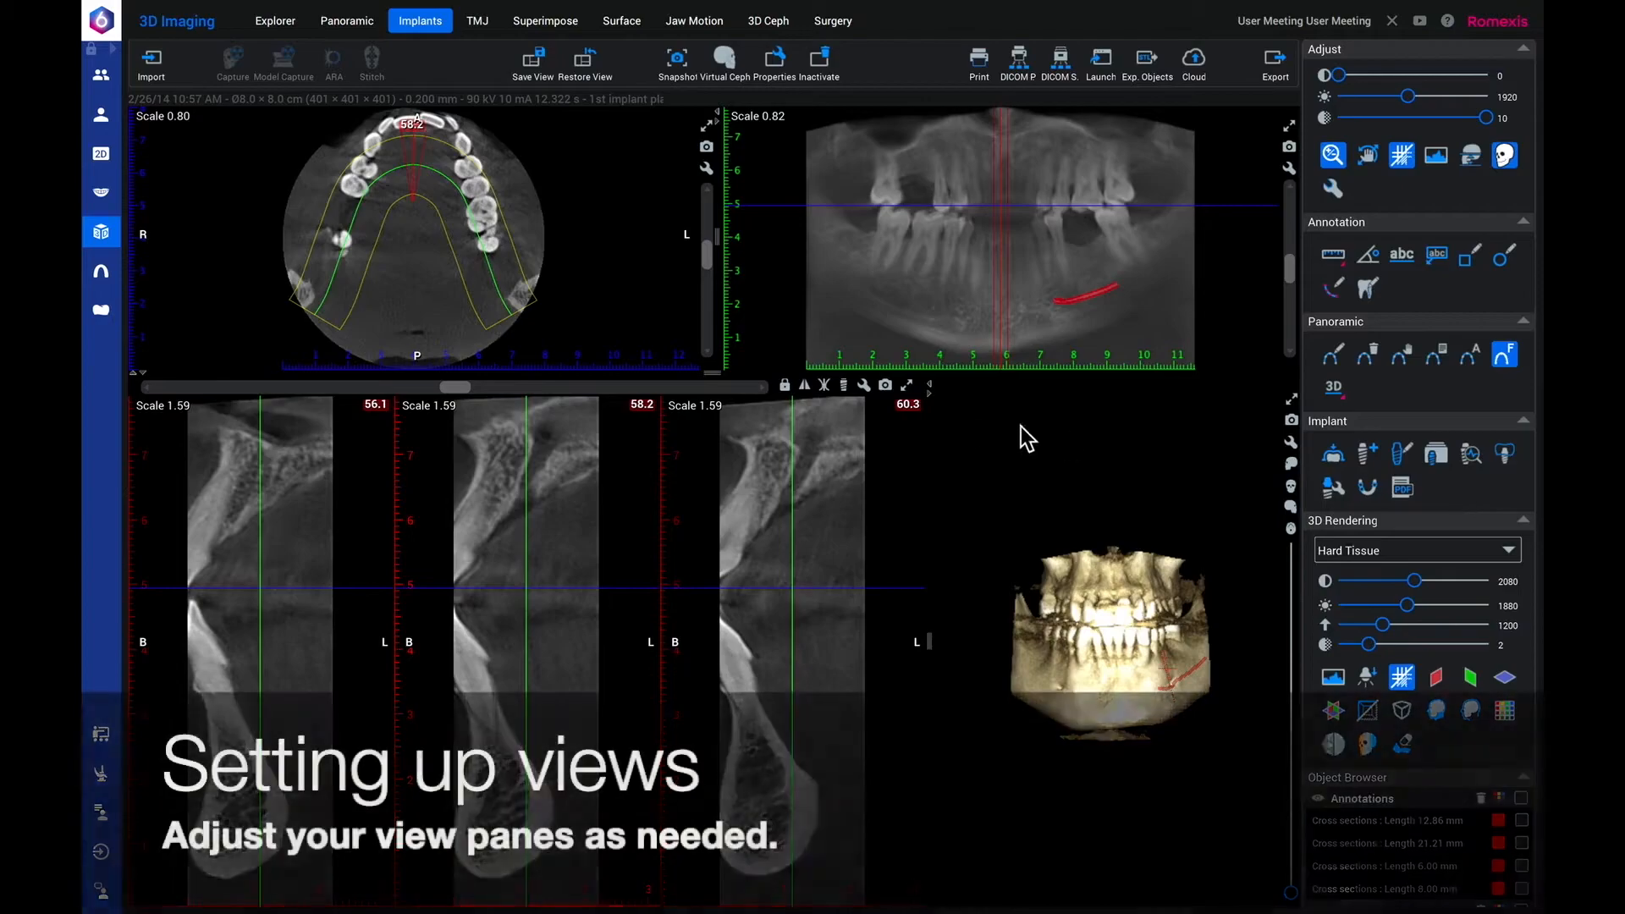
Enlarge the axial and panoramic panes, maximize and restore the cross-section pane, and turn the 3D rendering to a side view.
drag(723, 386, 714, 431)
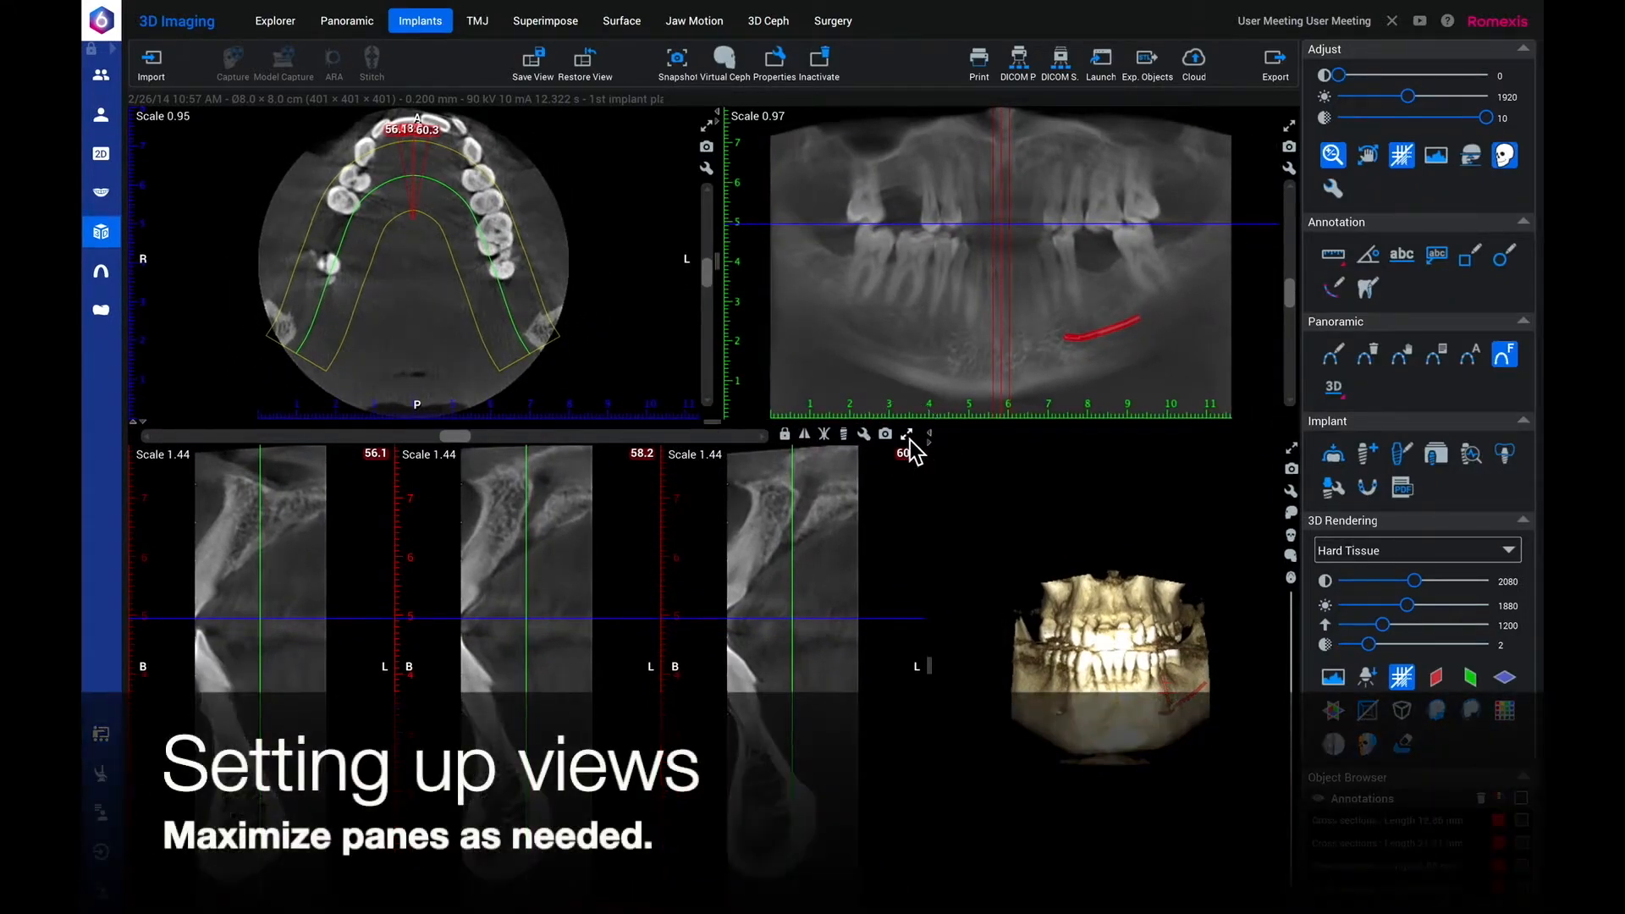
click(907, 435)
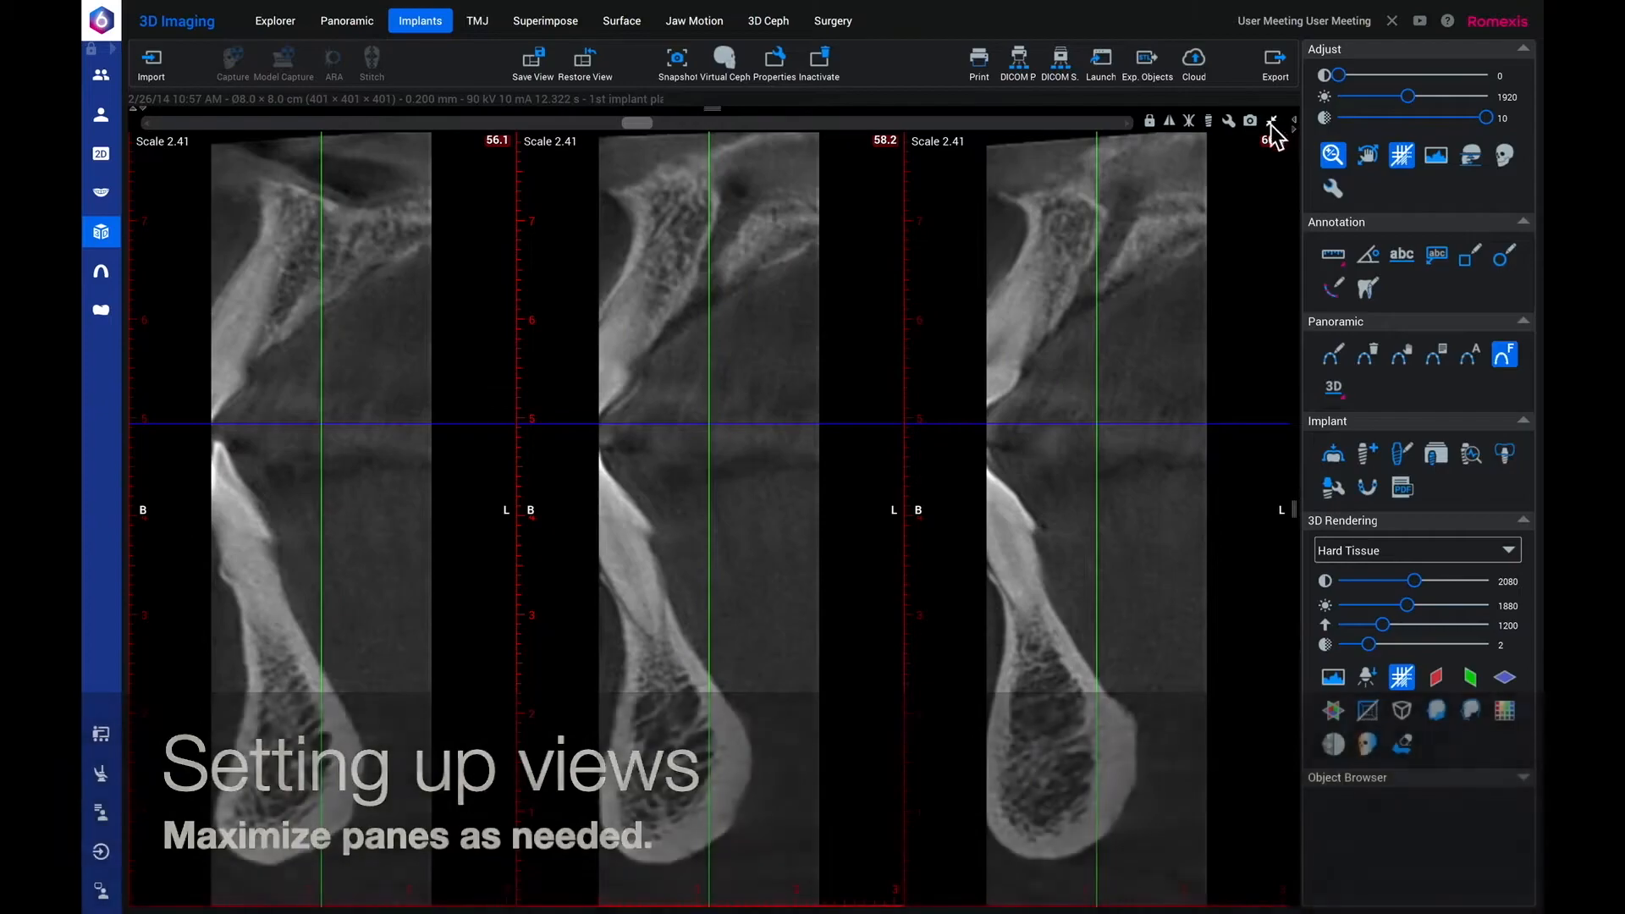
click(1271, 122)
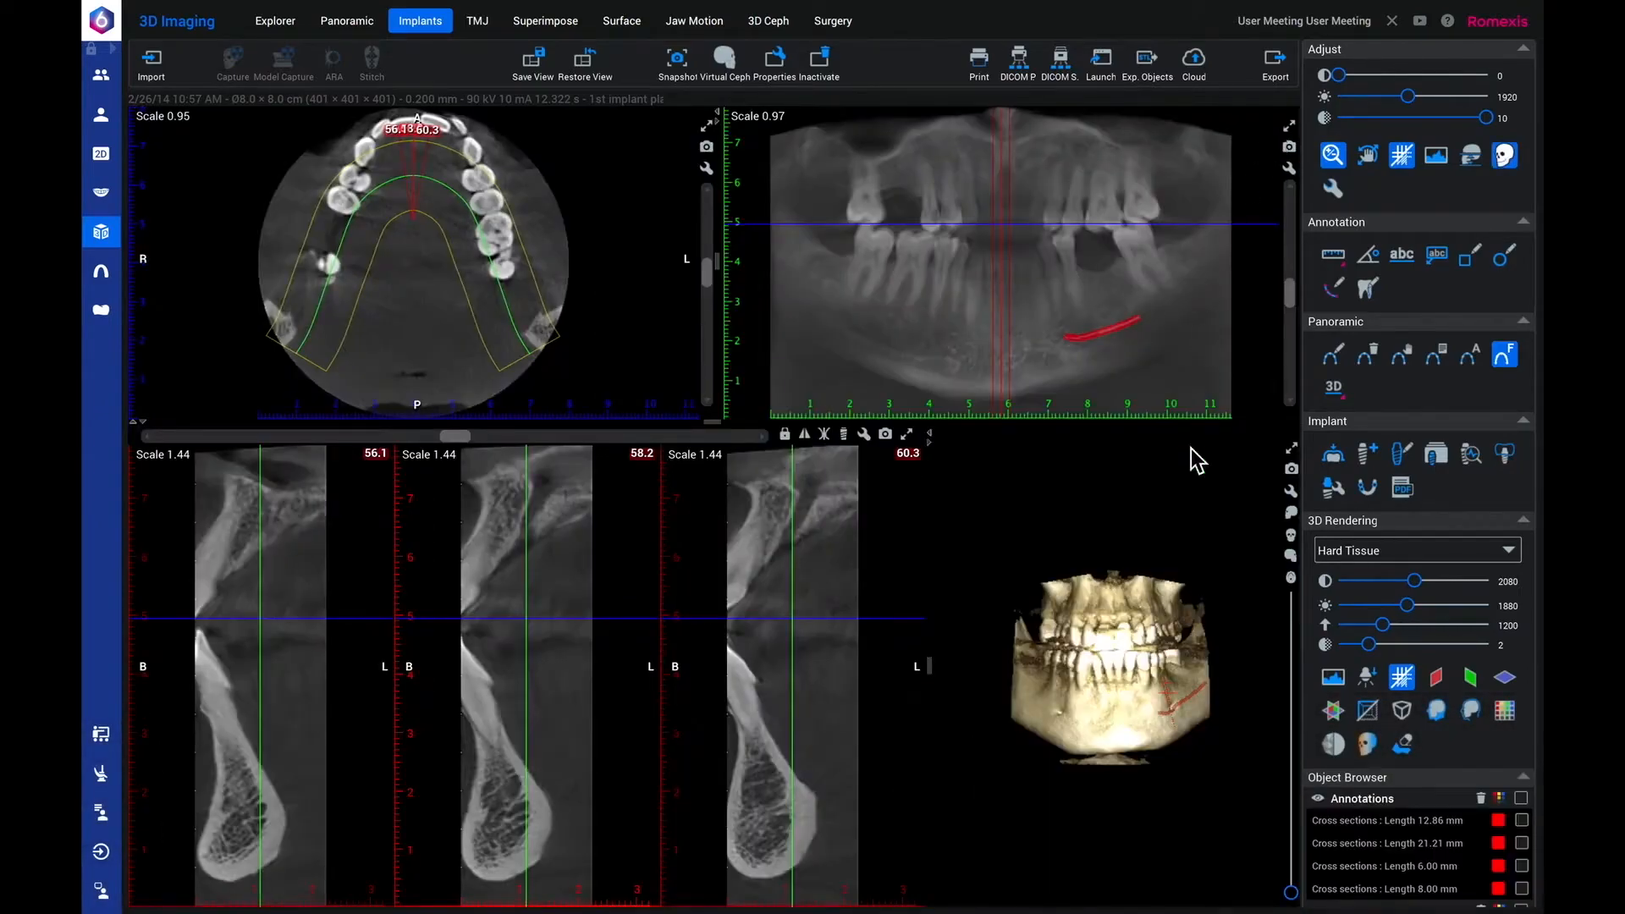
drag(1103, 698, 967, 702)
Autofit the panoramic curve to the dental arch.
click(1474, 362)
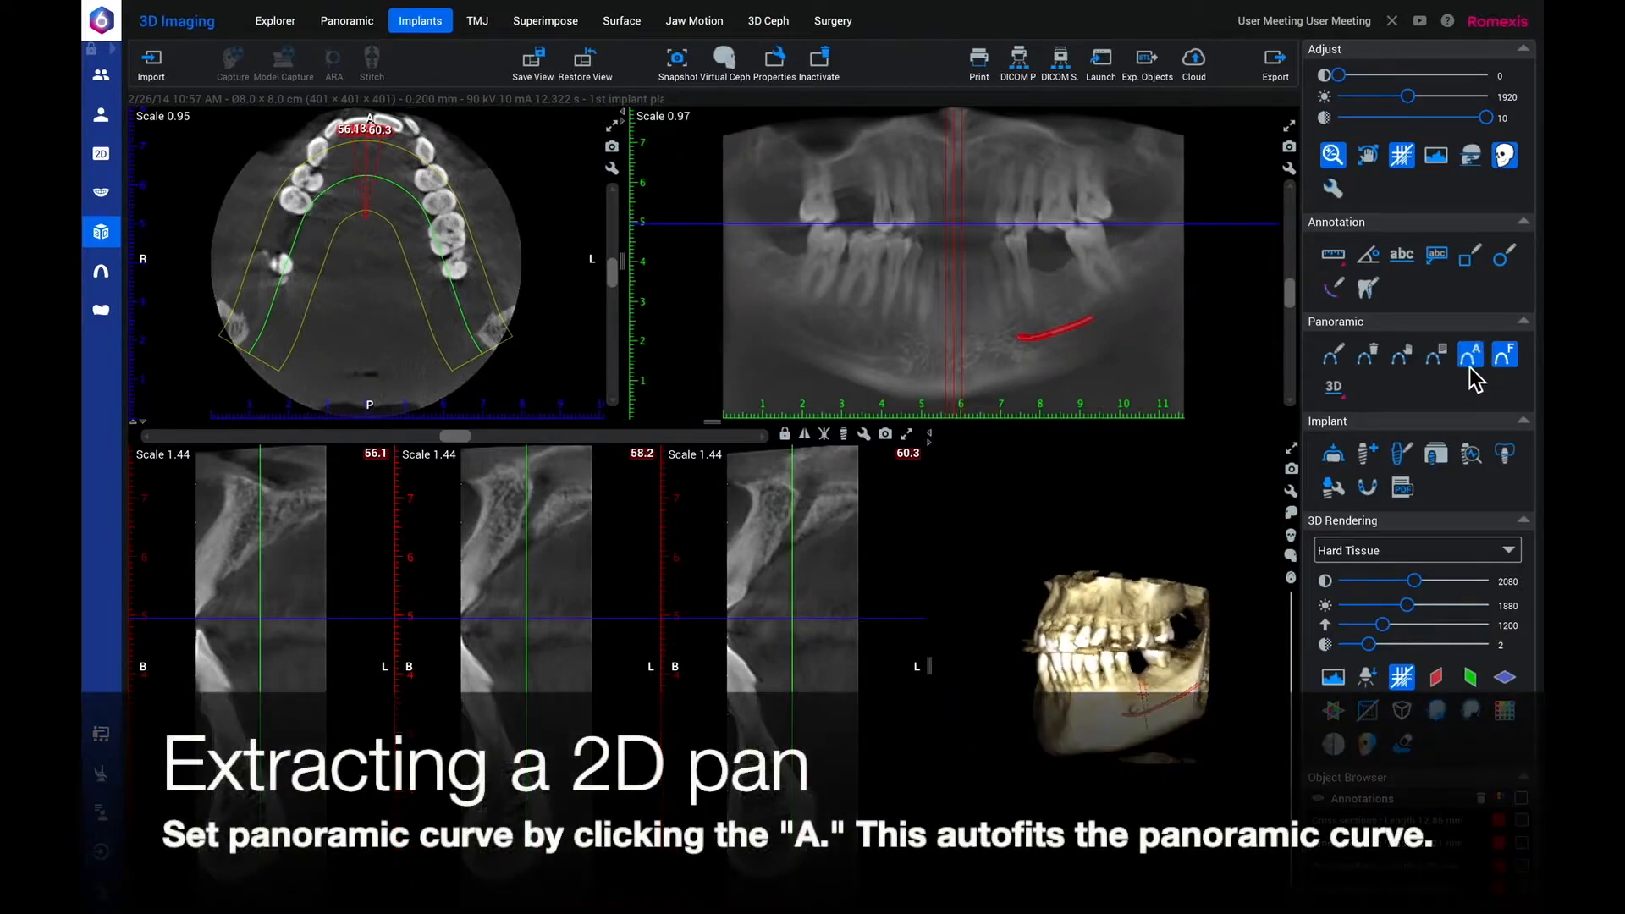
click(1475, 362)
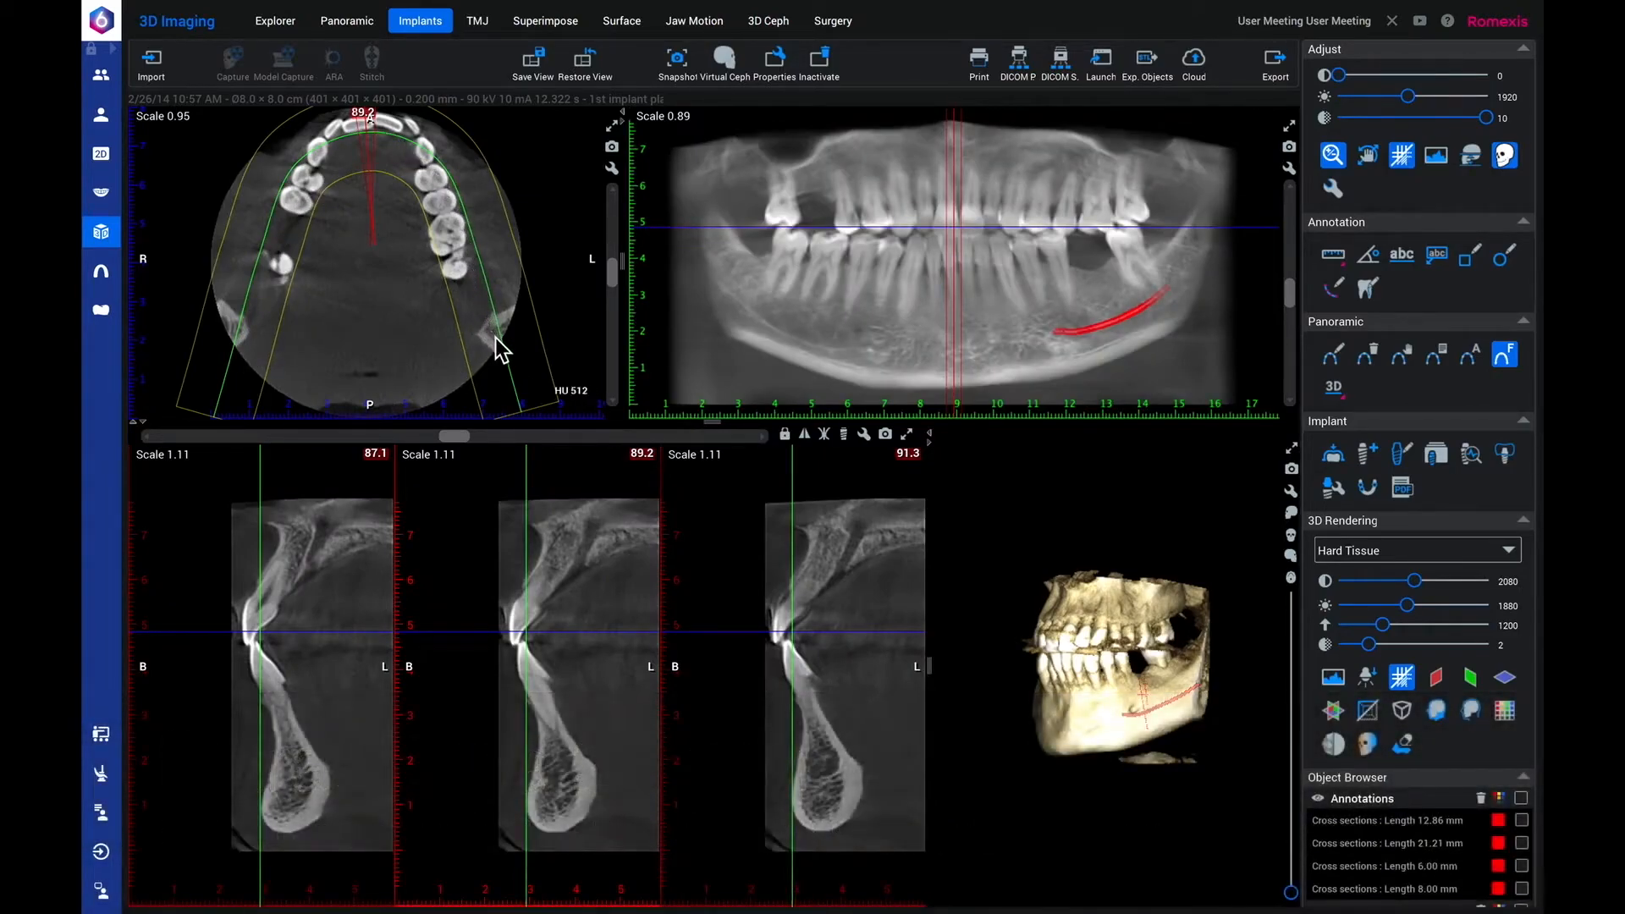
click(1506, 360)
Lower the axial slice to the mandible, pull the panoramic curve's control points inward along the arch and lock the curve.
drag(615, 273, 623, 318)
click(1402, 358)
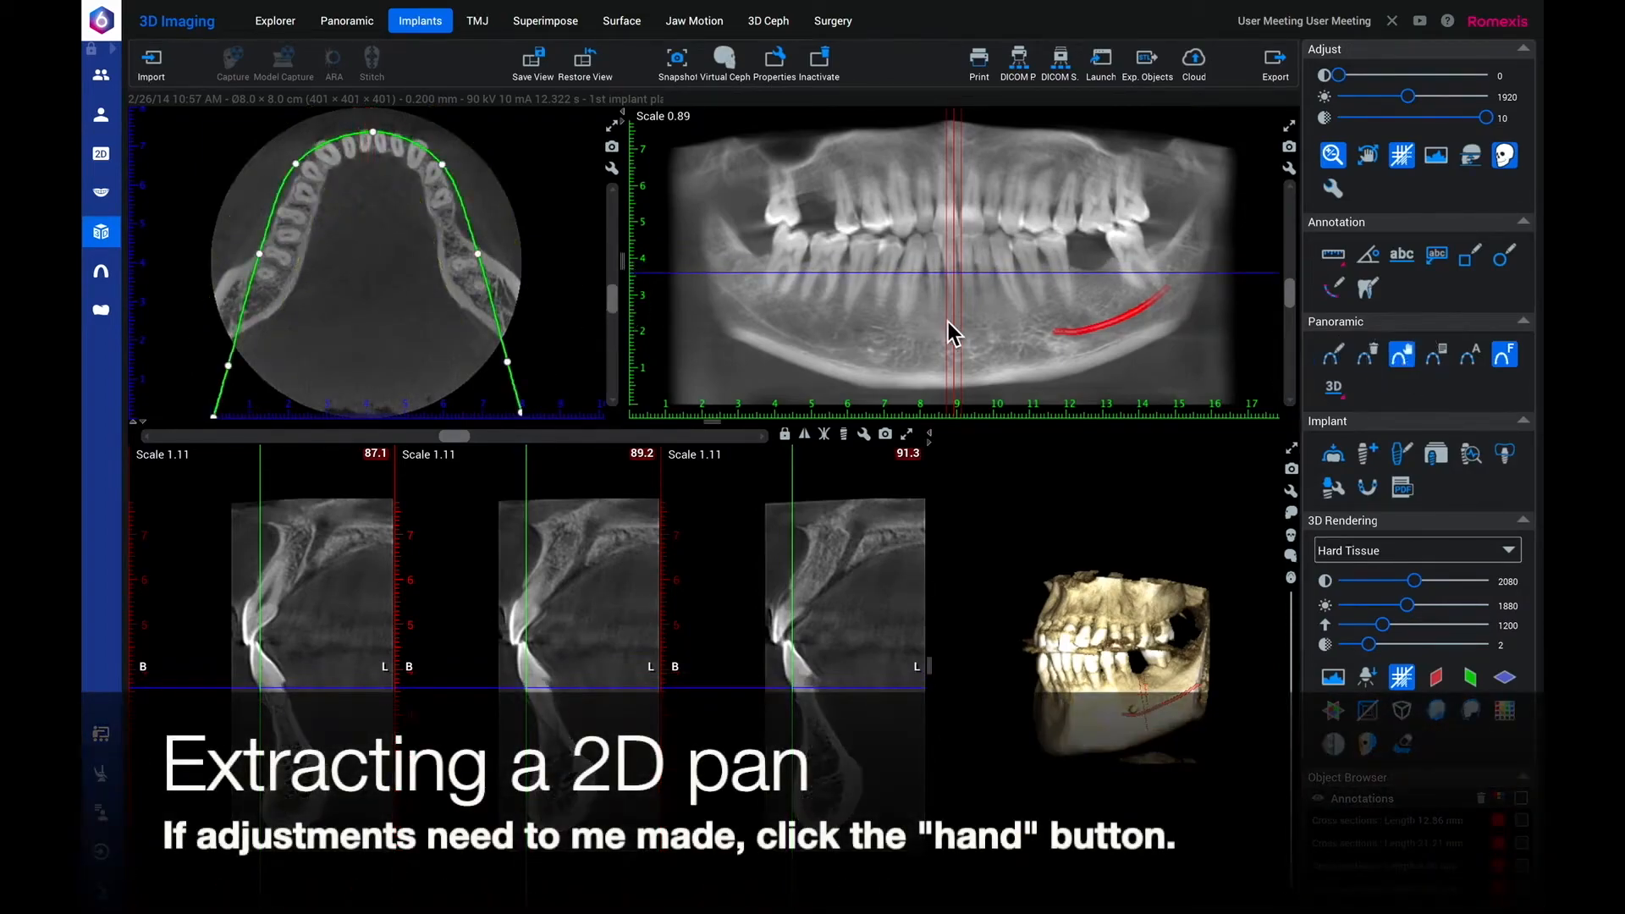
drag(261, 254, 271, 256)
drag(295, 162, 306, 168)
drag(444, 165, 381, 145)
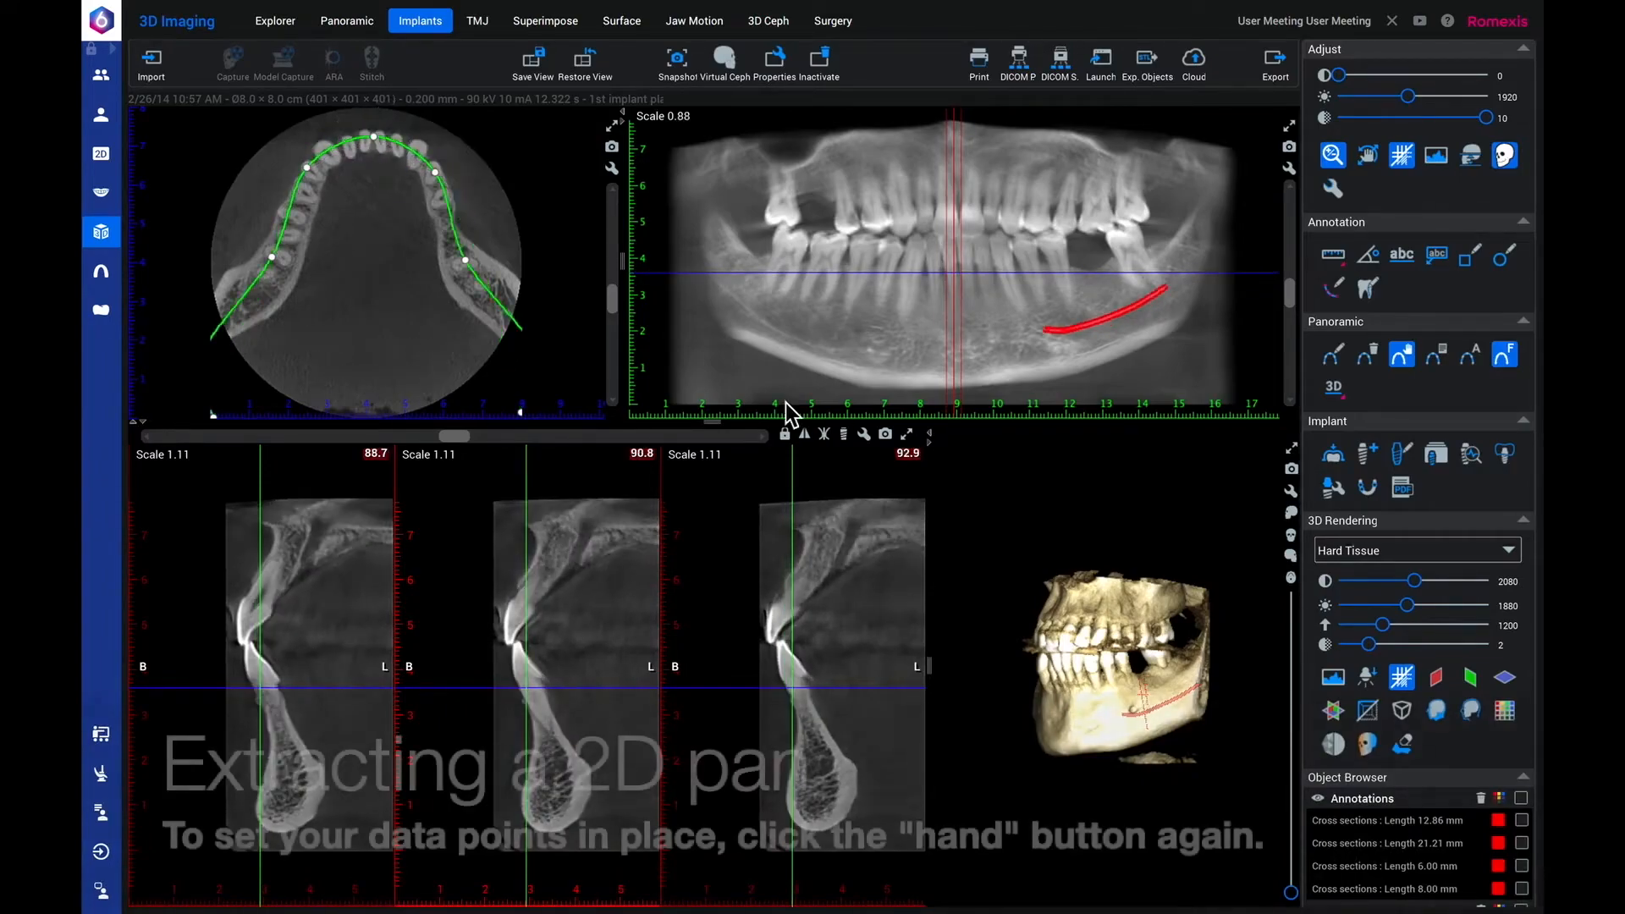
click(1409, 366)
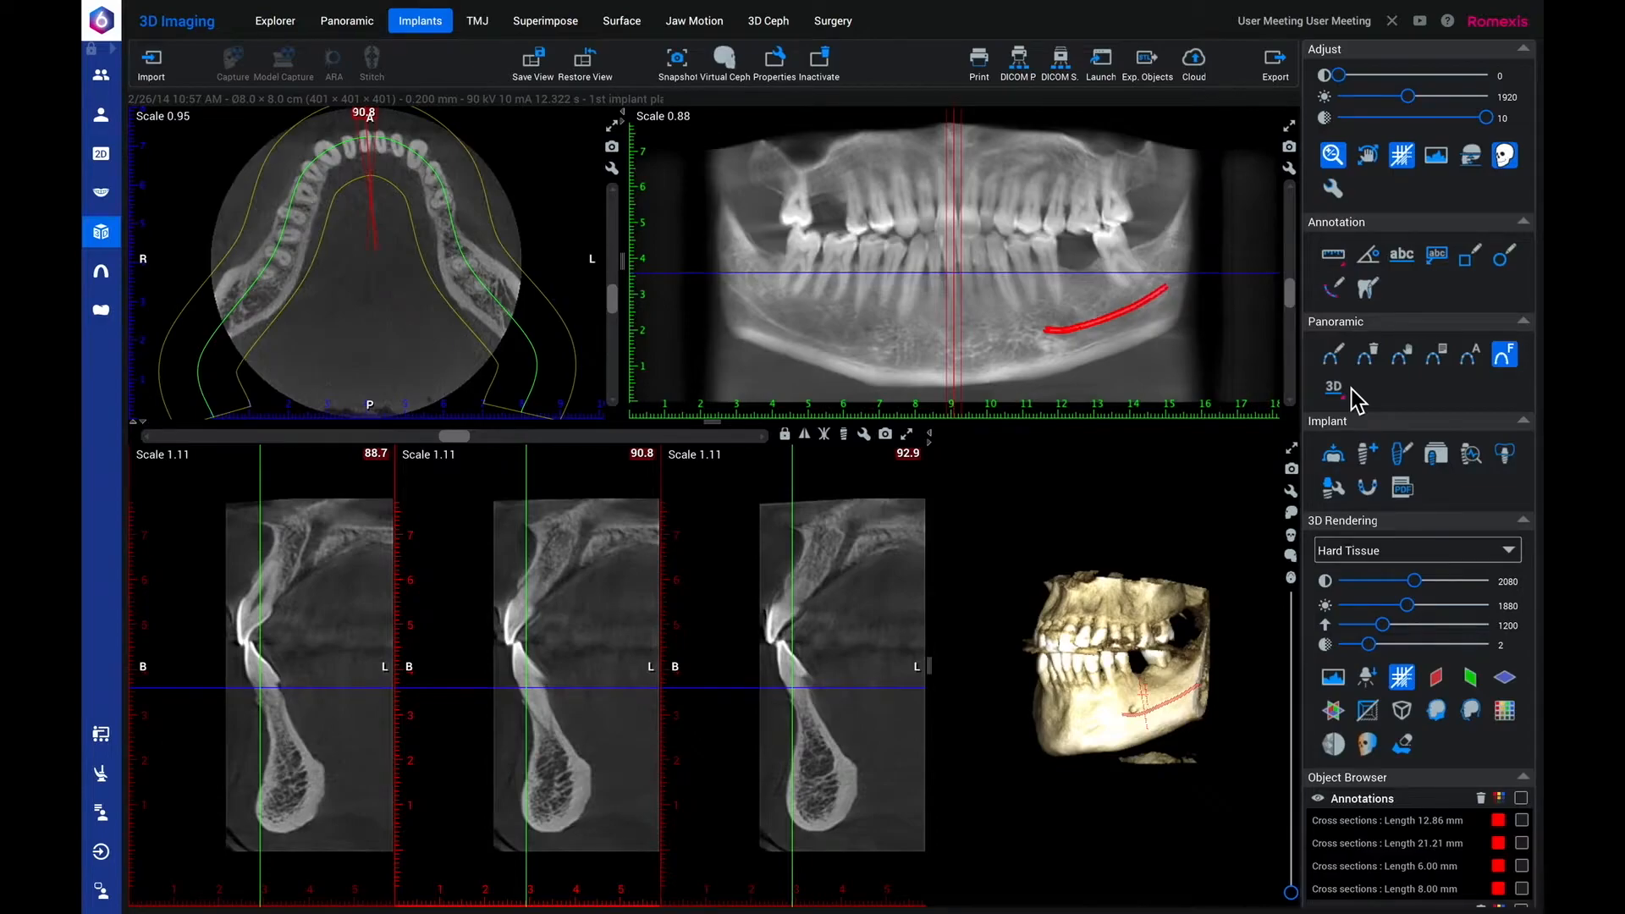
Render the panoramic view as MIP BW with the Panoramic 1 preset and transparency 10.
click(1334, 387)
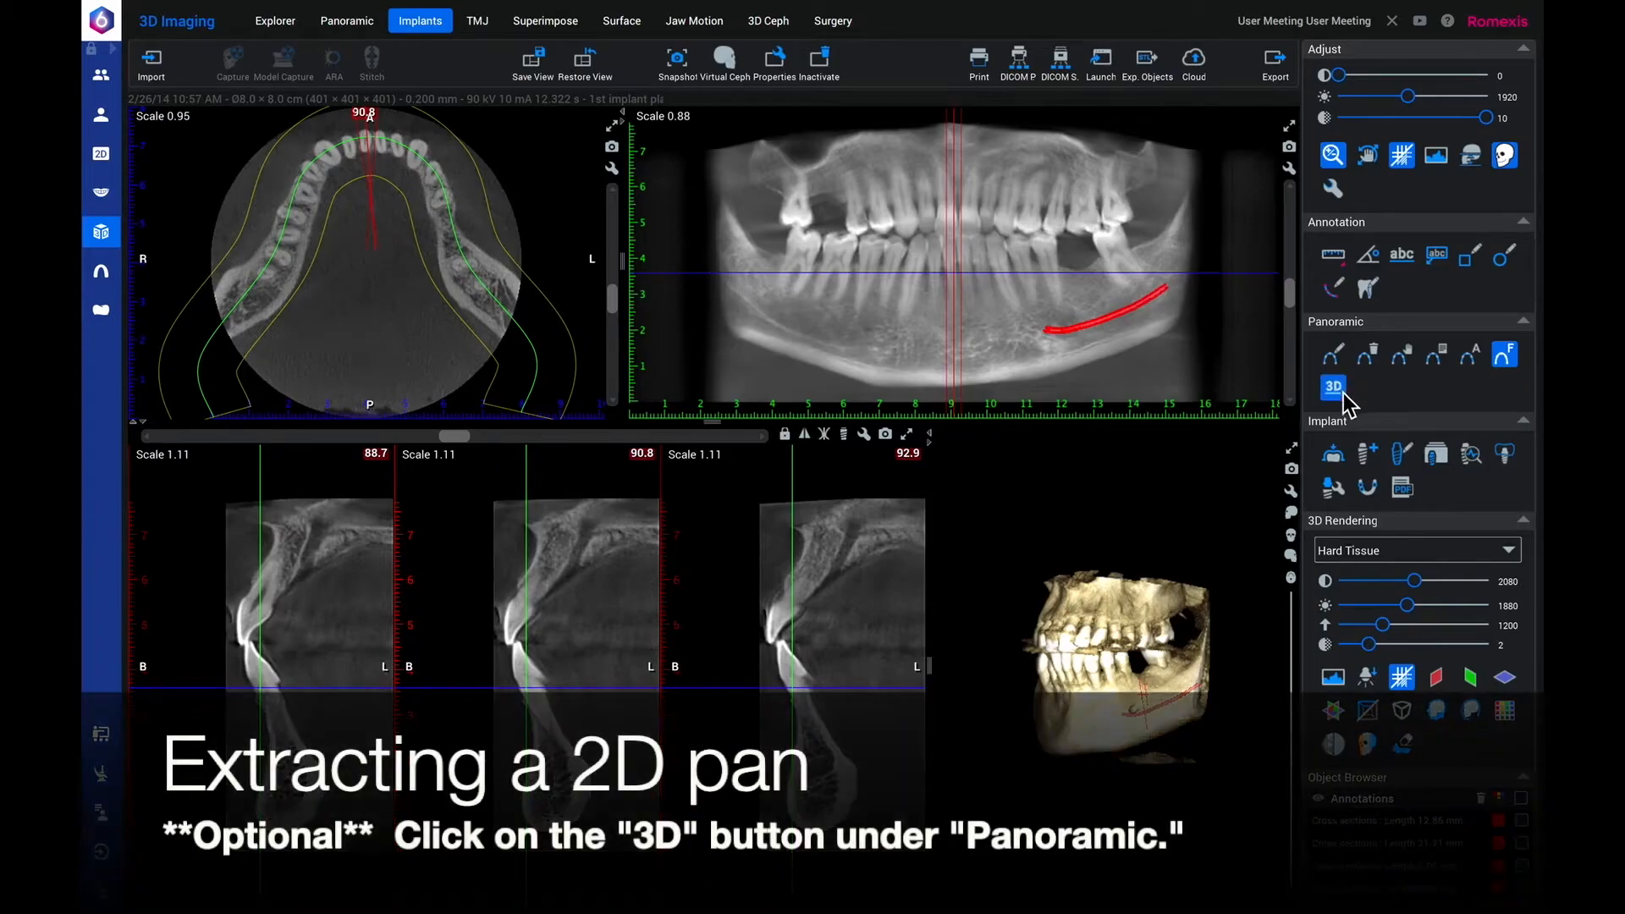
click(1341, 391)
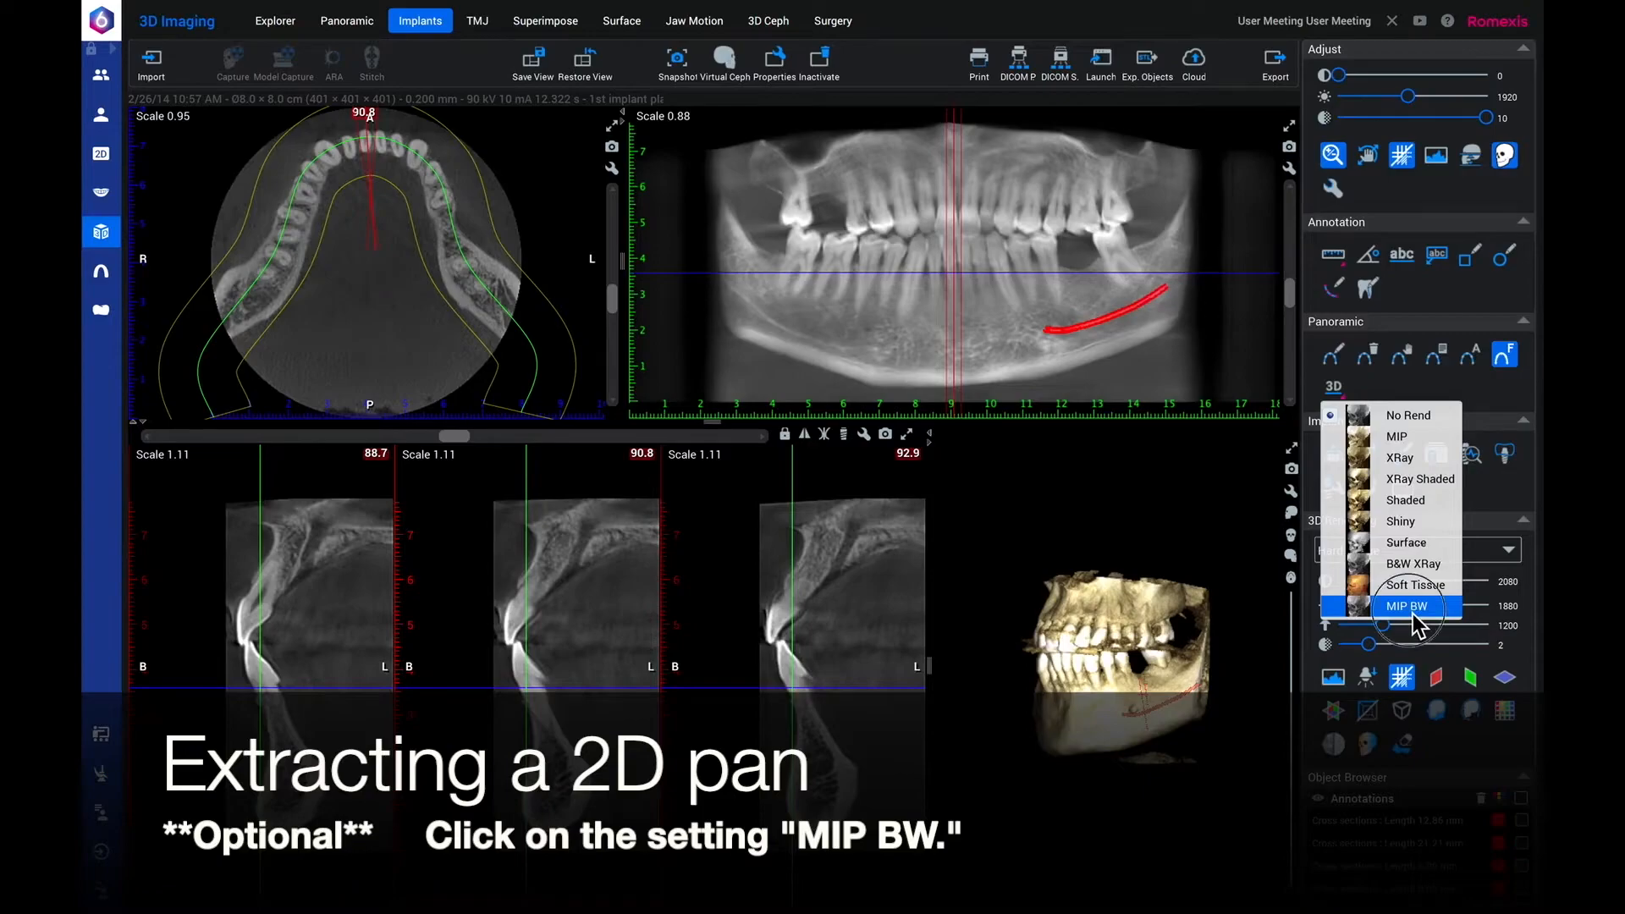
click(1408, 607)
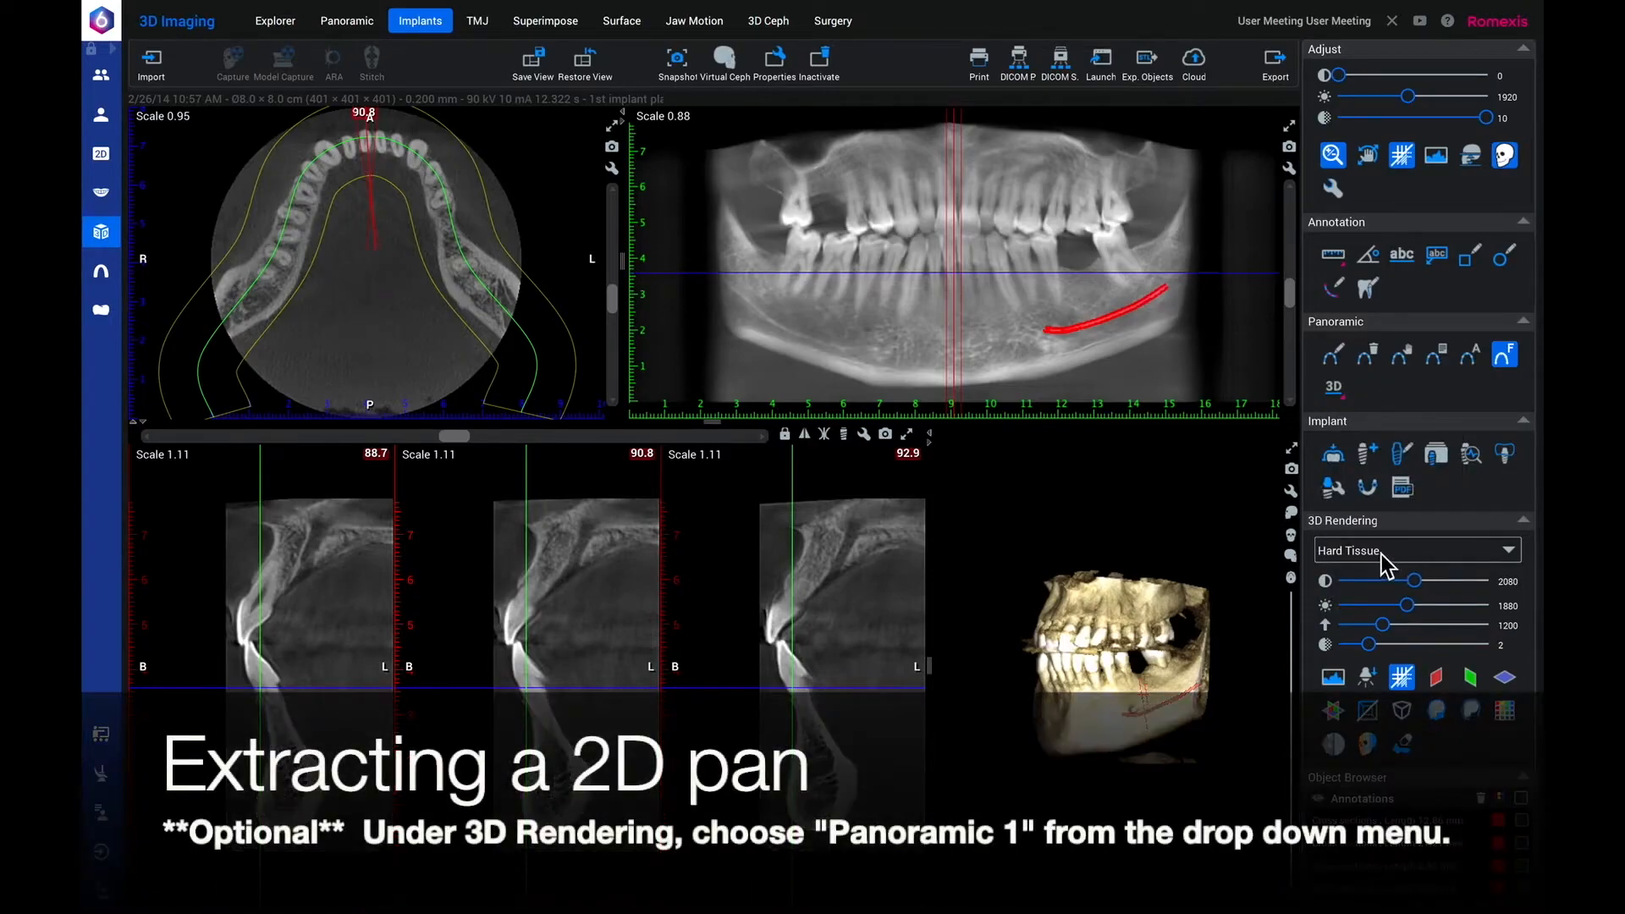
click(1400, 554)
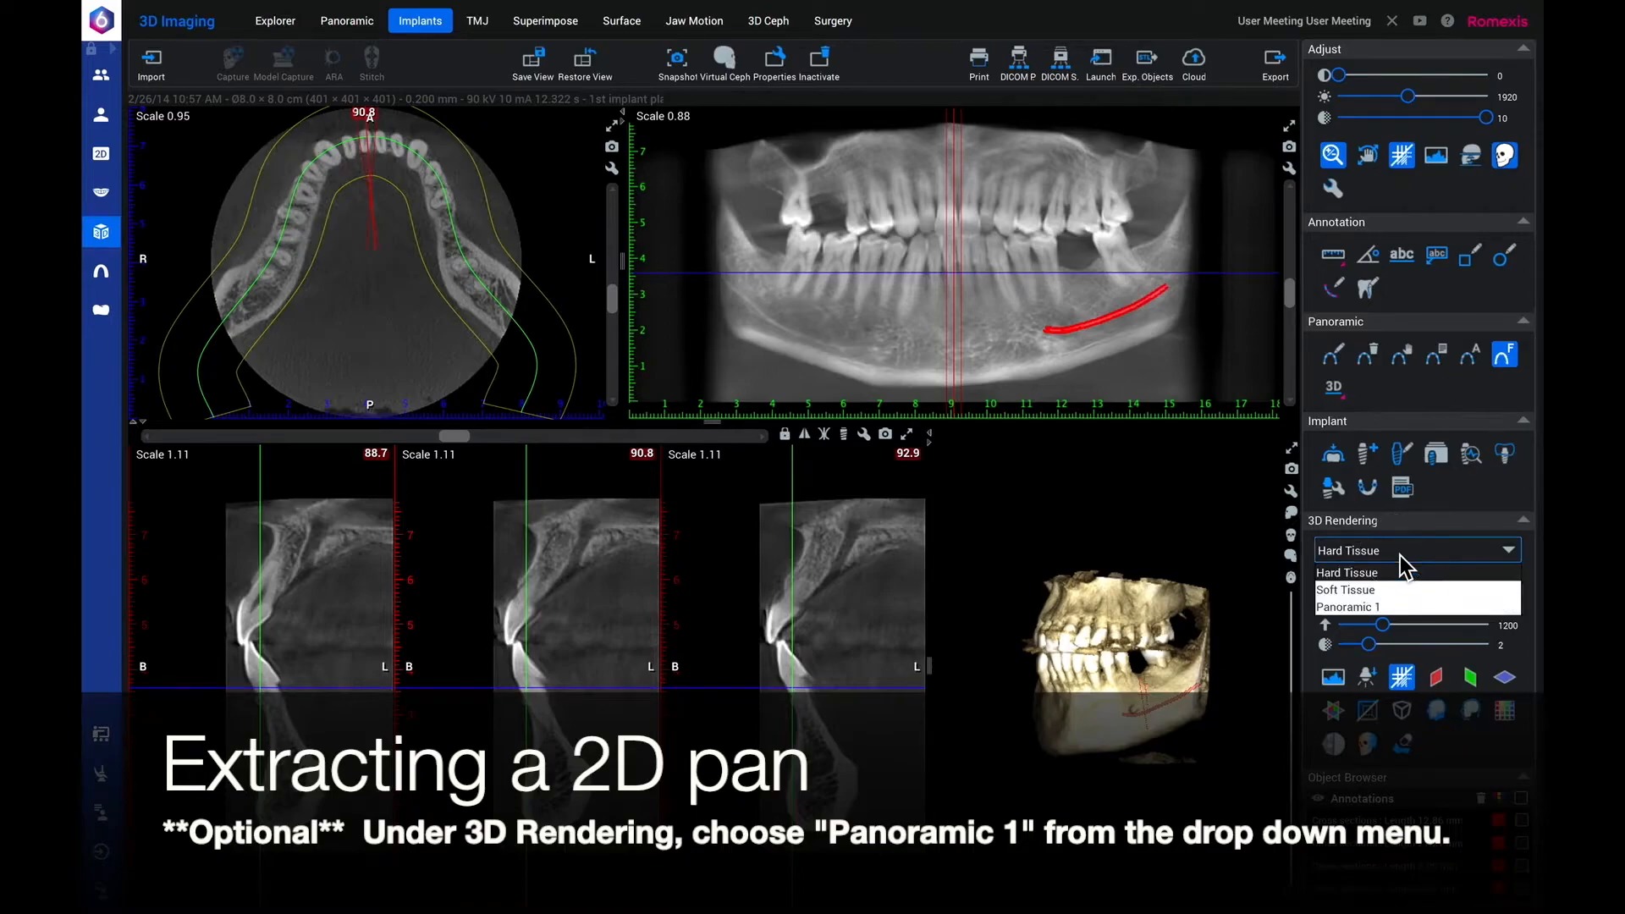
click(1372, 610)
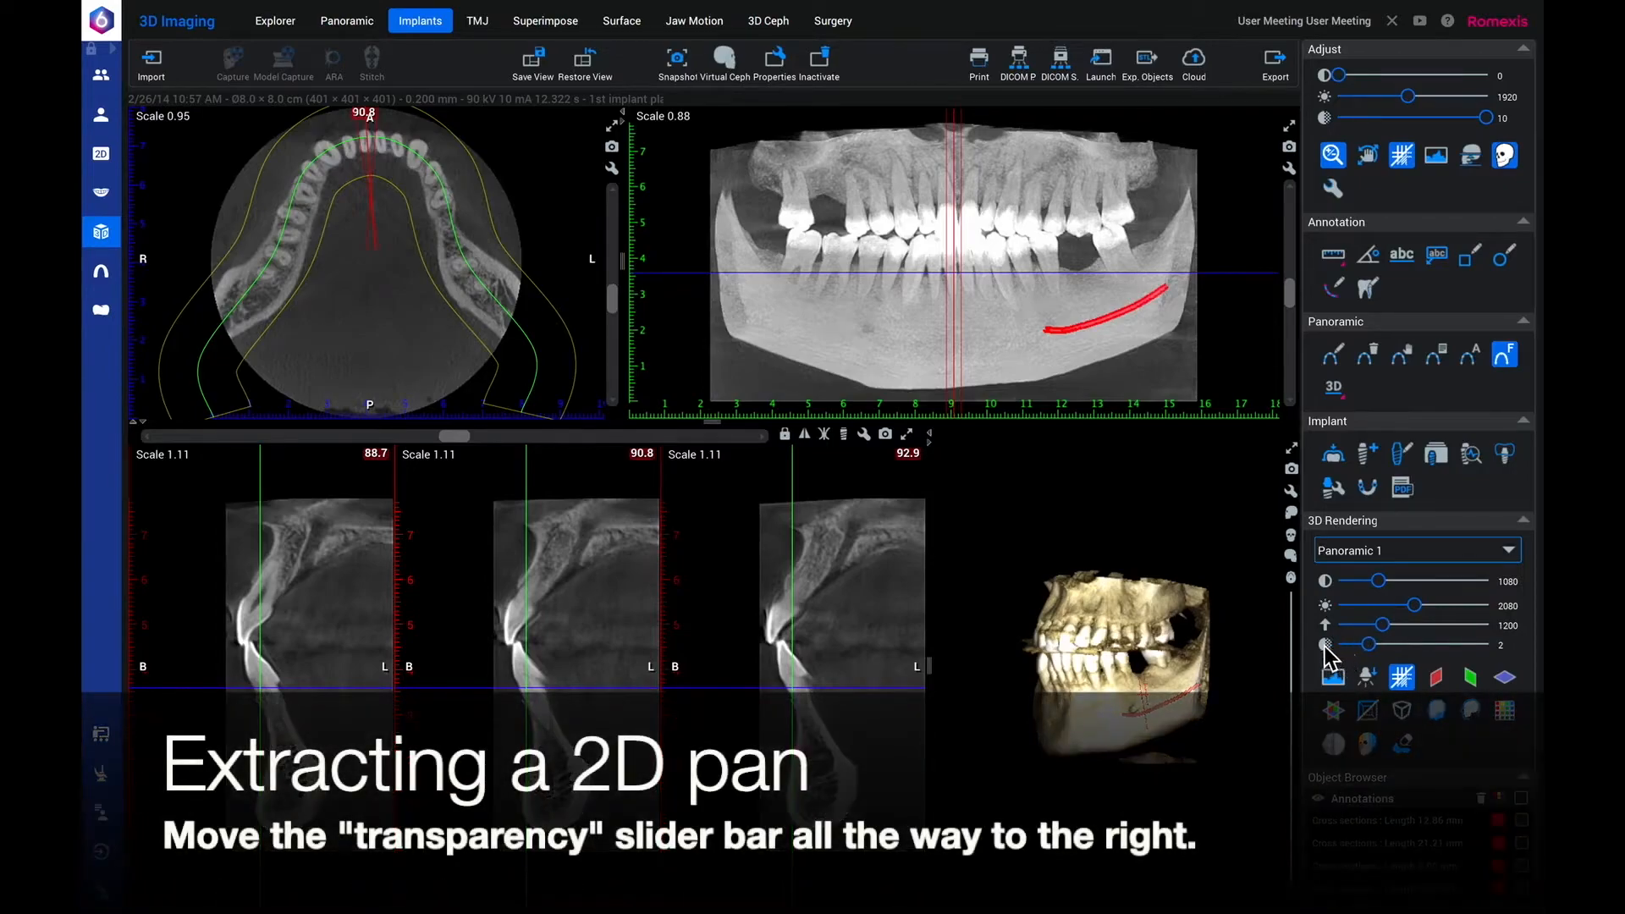
drag(1368, 644, 1502, 656)
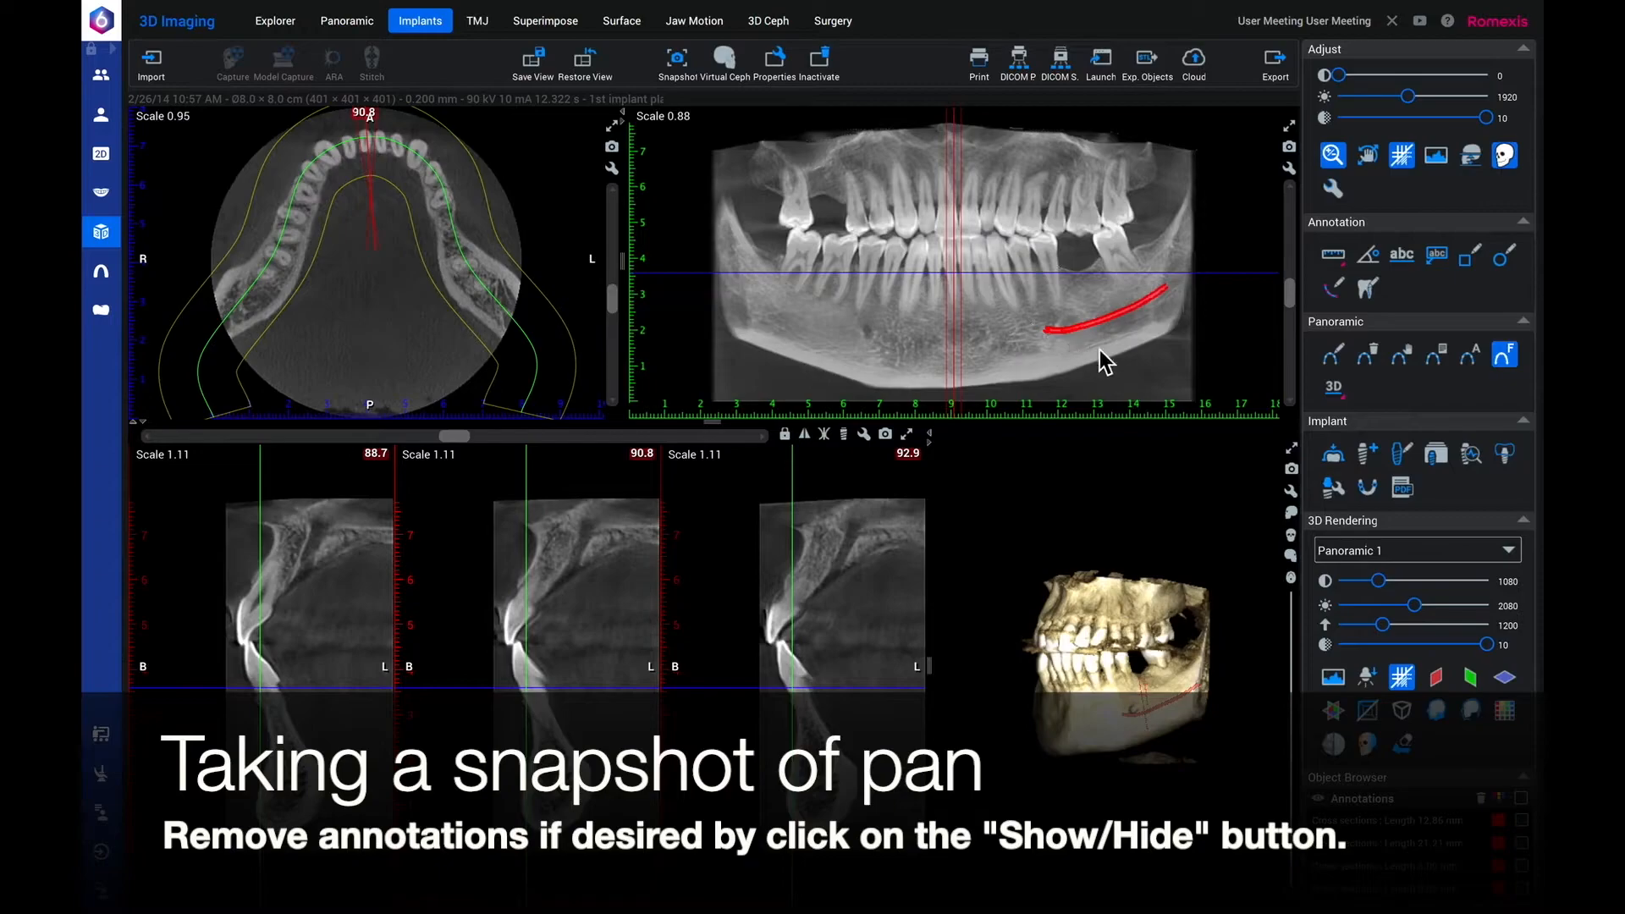
Take a snapshot of the panoramic view with annotations hidden and view it in 2D Imaging.
click(1408, 161)
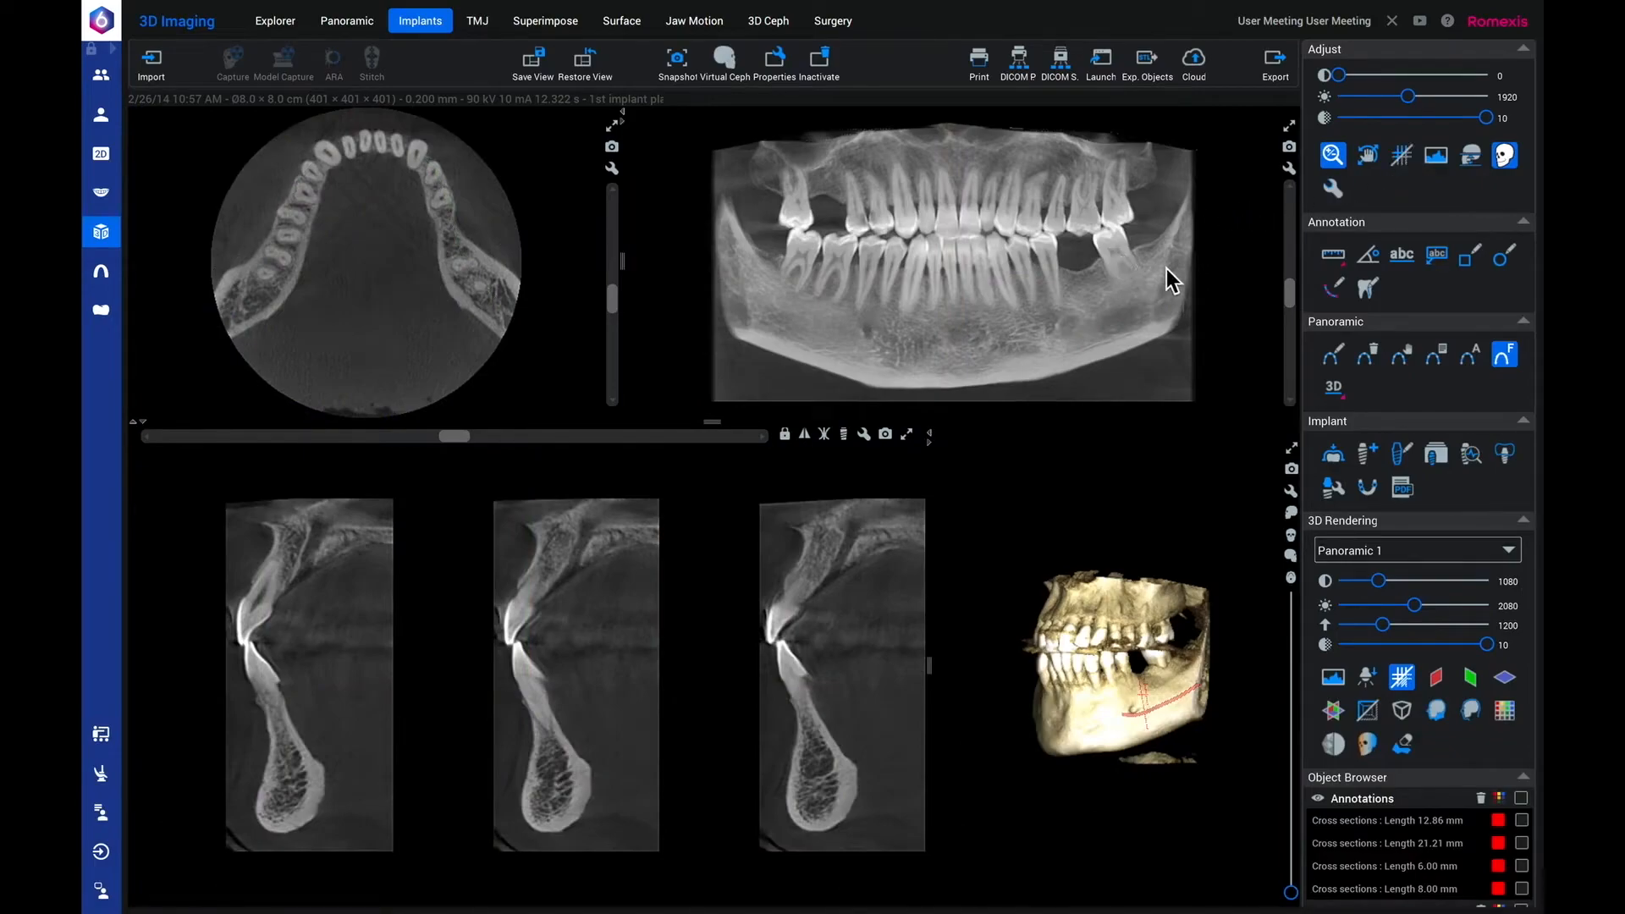
click(1289, 147)
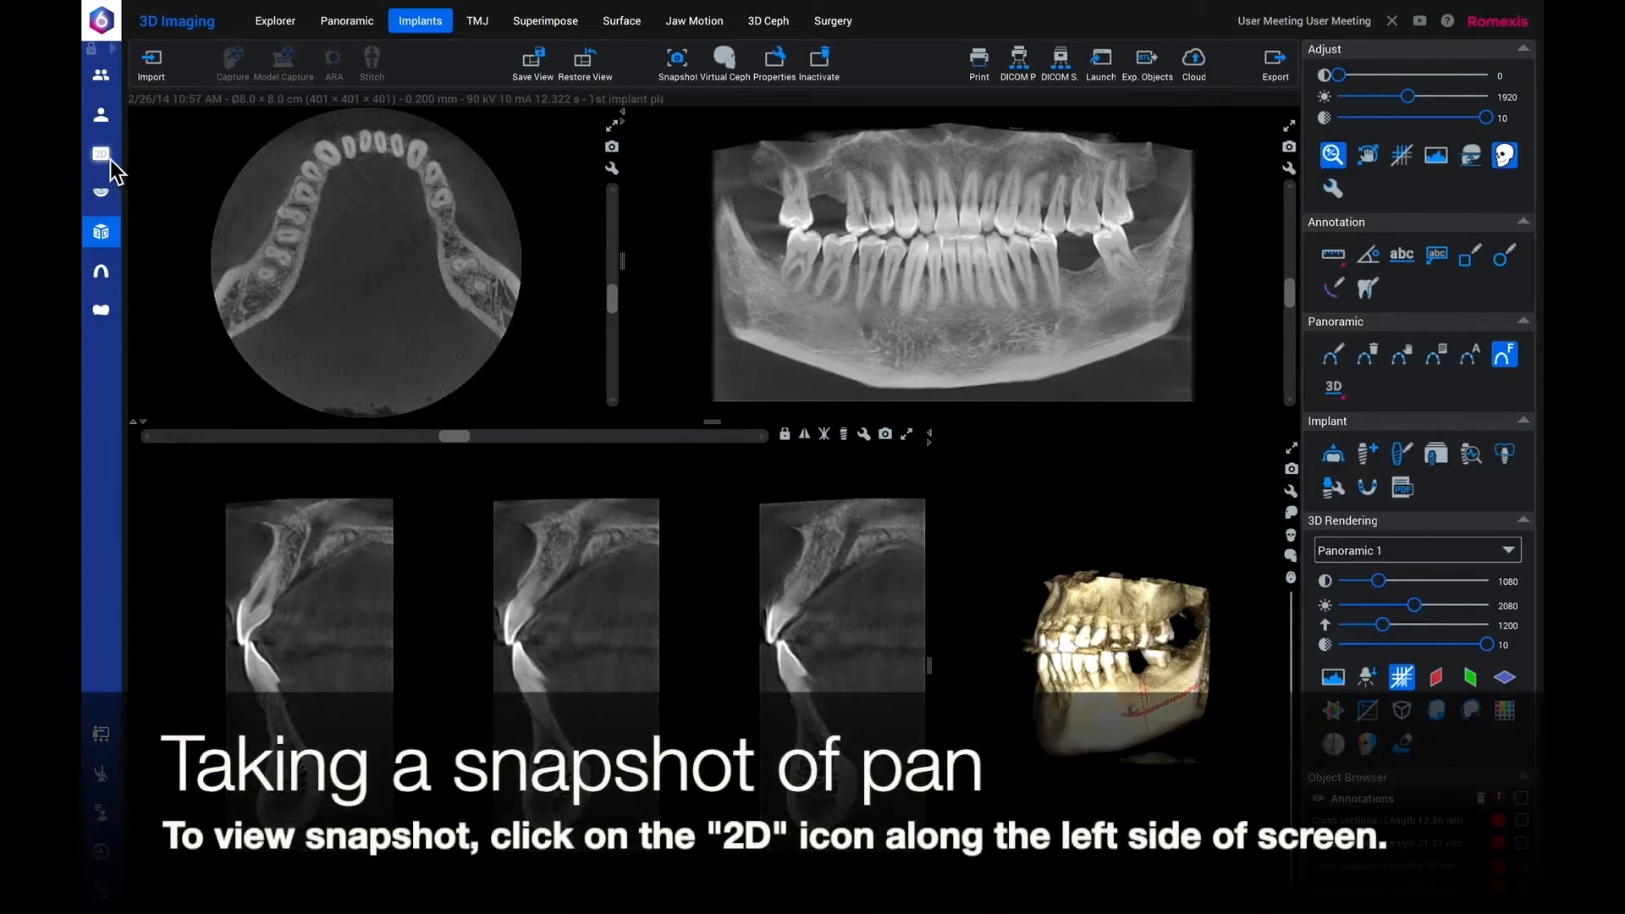
click(103, 156)
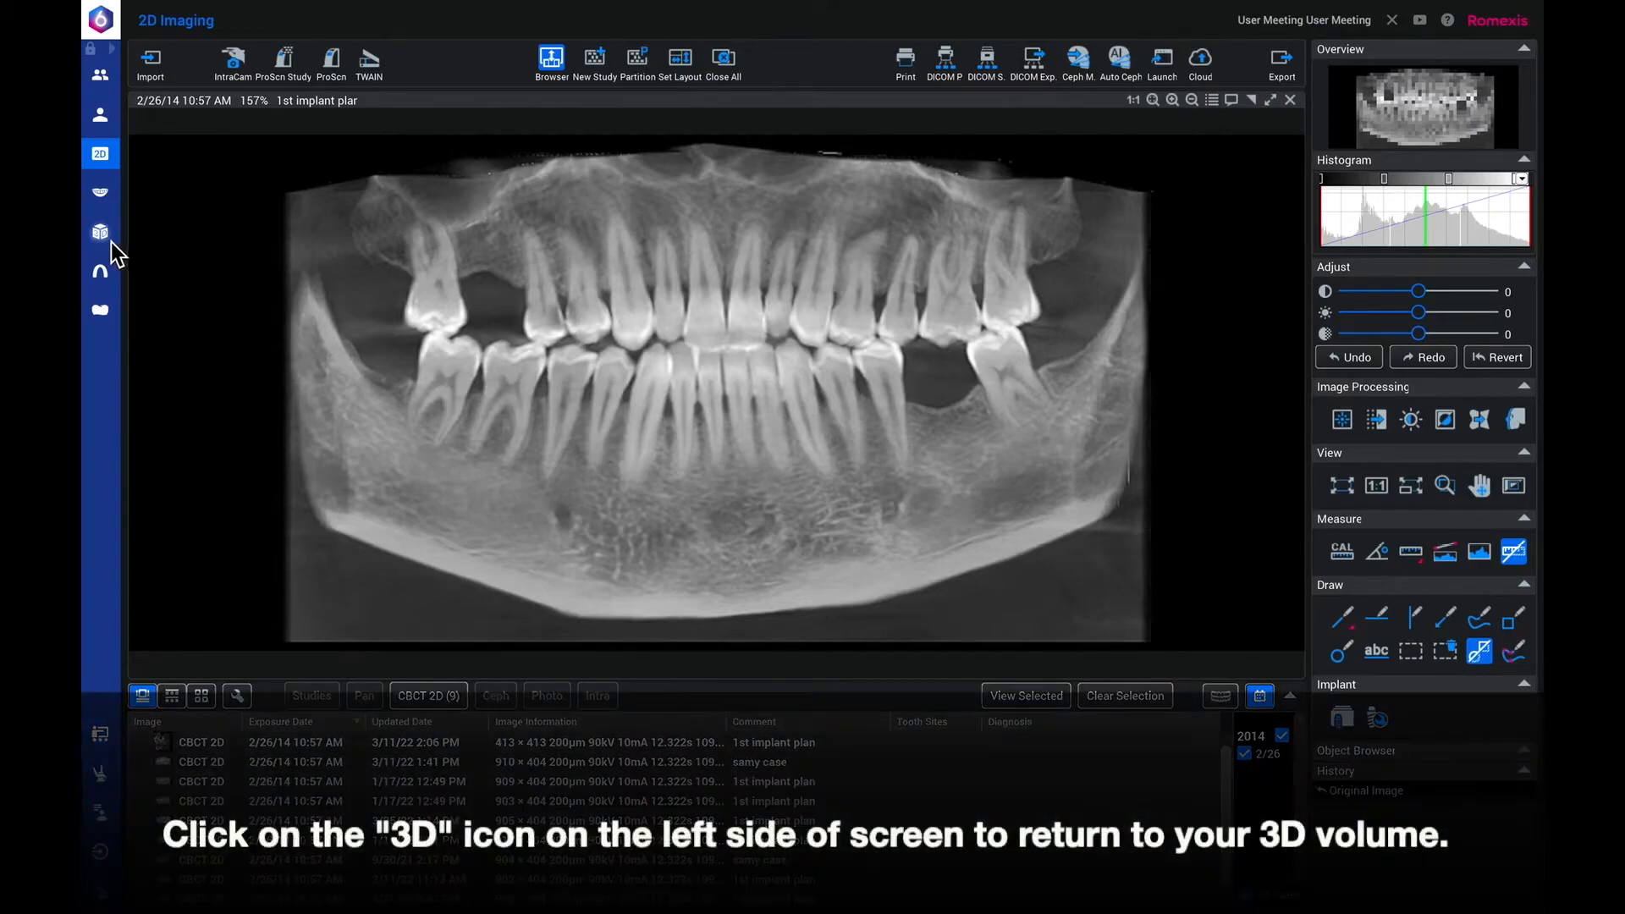
Return to the 3D volume with annotations shown and move the cross-sections to the patient's lower left molar area.
click(106, 237)
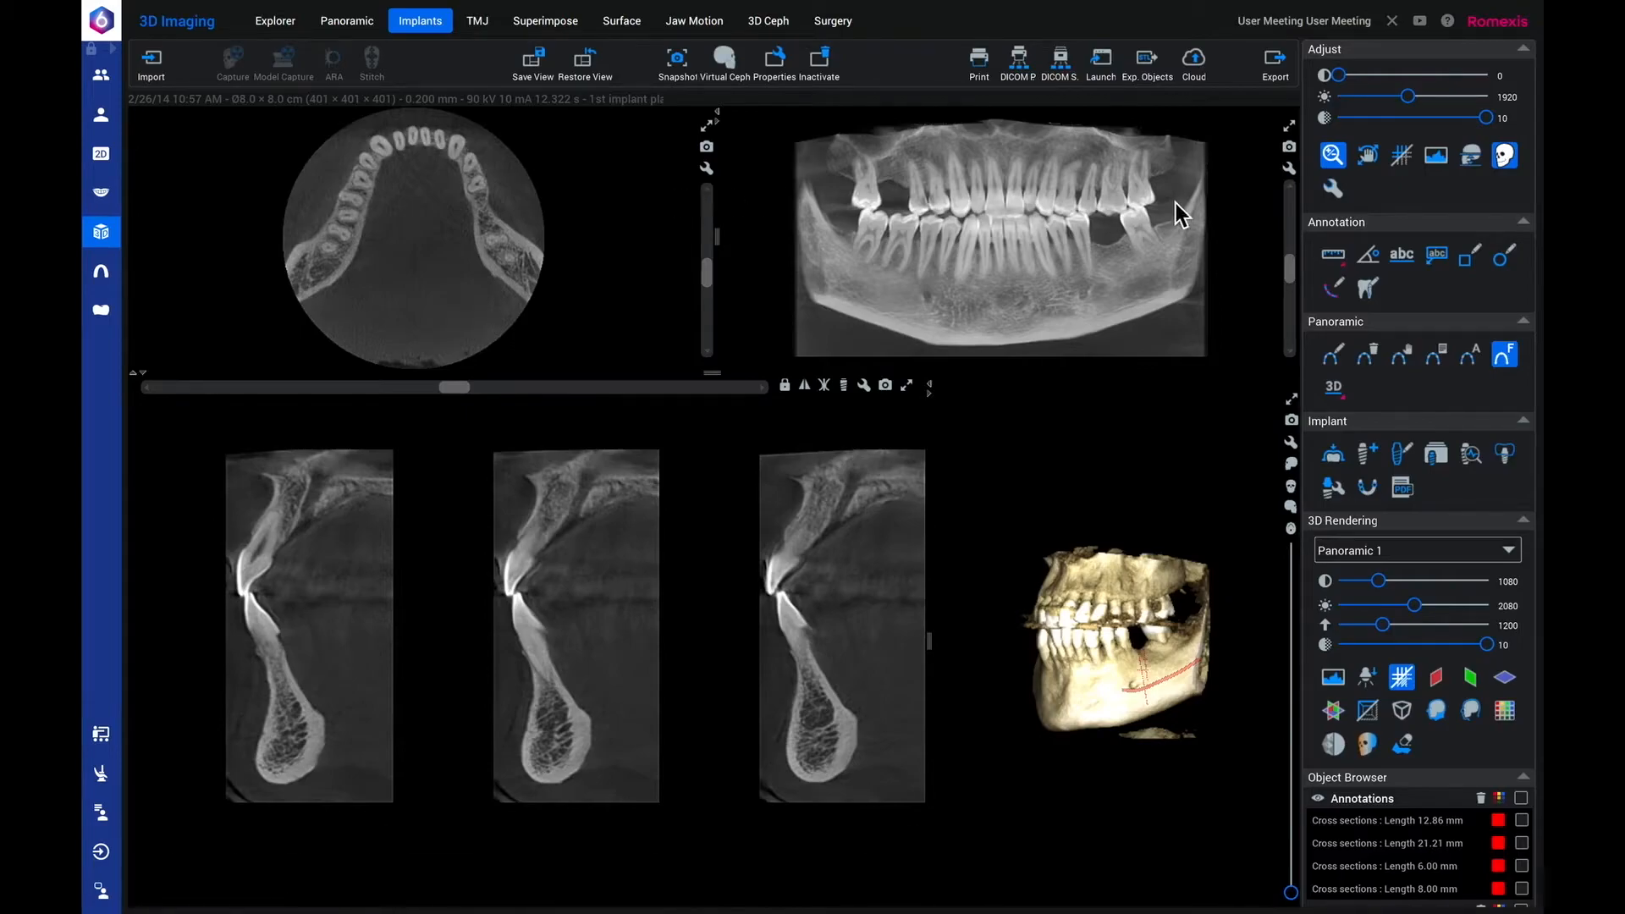
click(1403, 166)
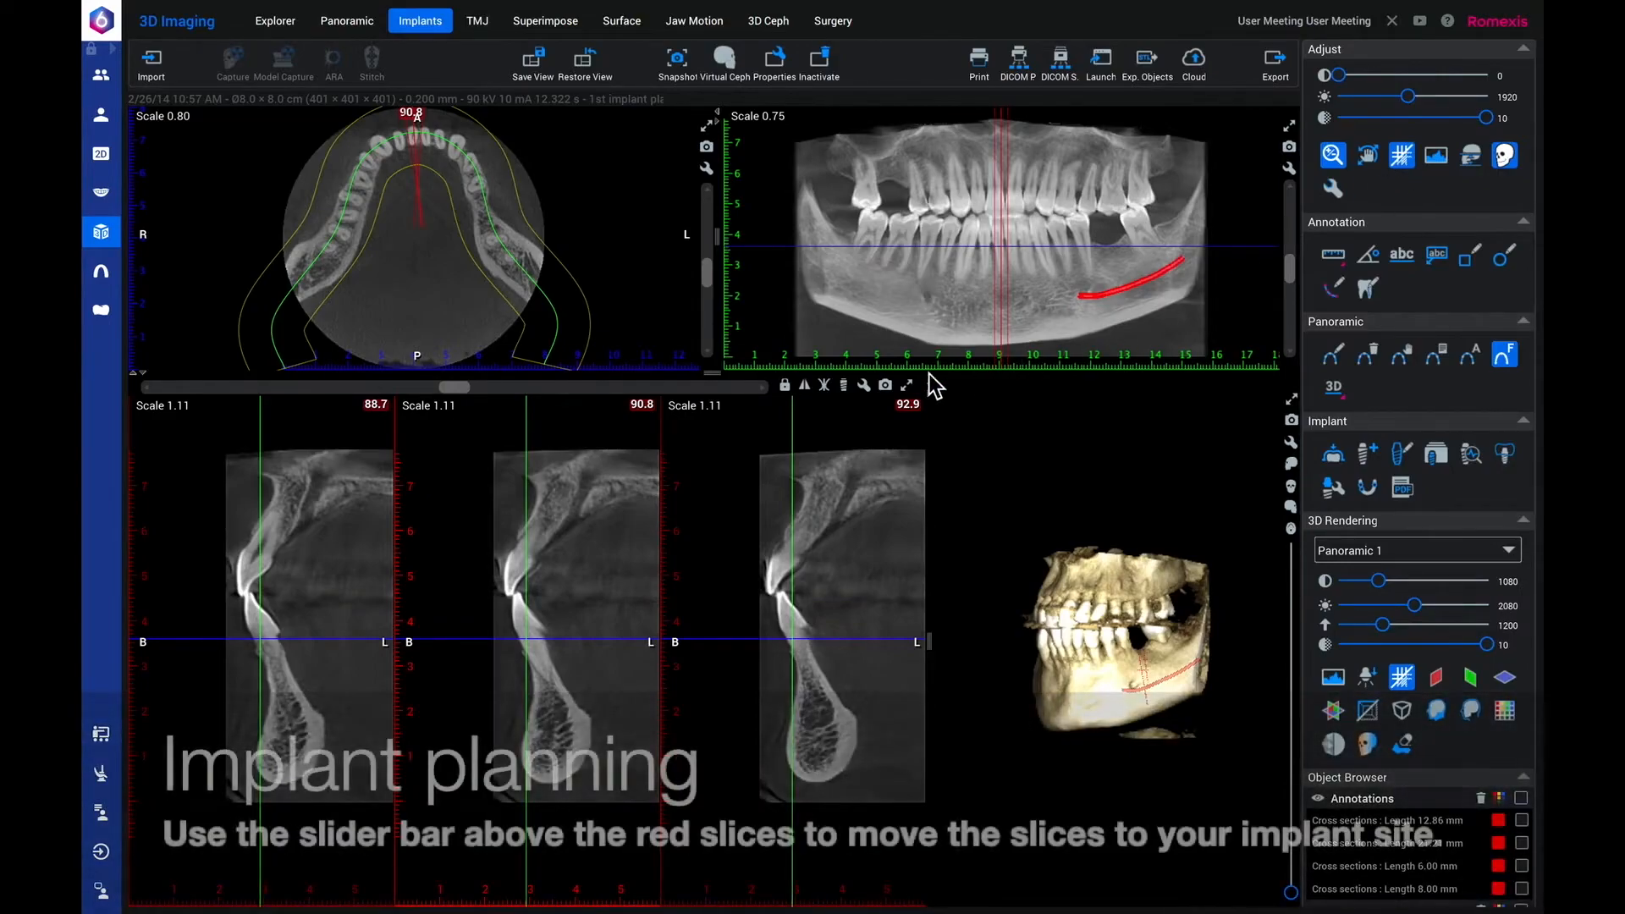
drag(456, 393, 569, 397)
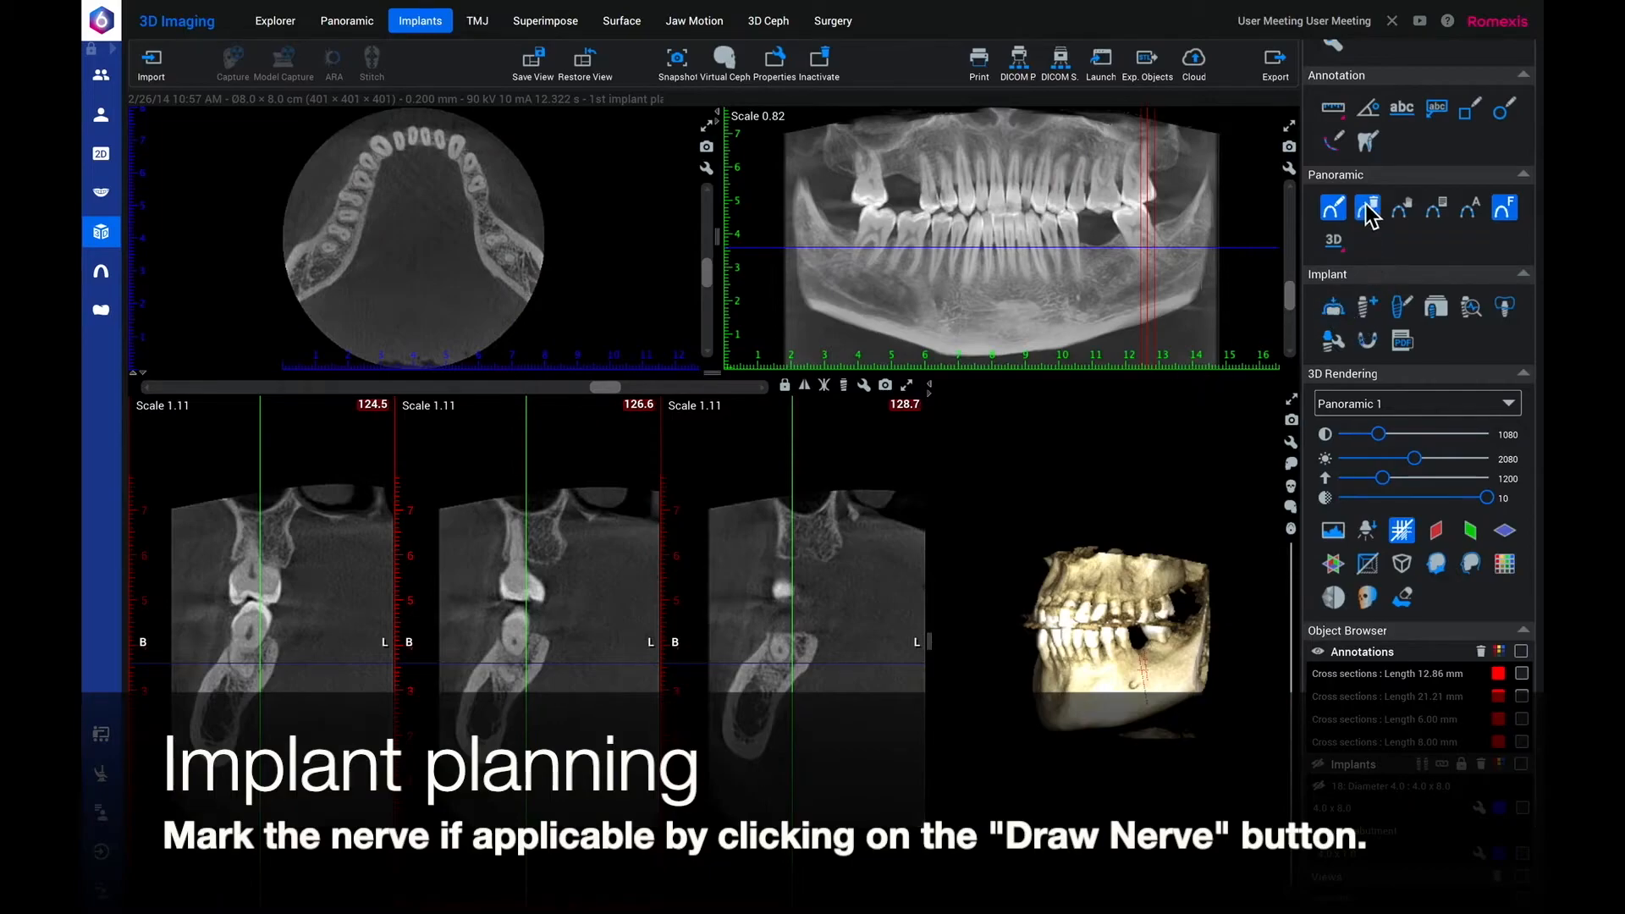
Draw a nerve along the patient's left inferior alveolar canal, adjusting the panoramic slice depth to expose the canal.
click(1333, 142)
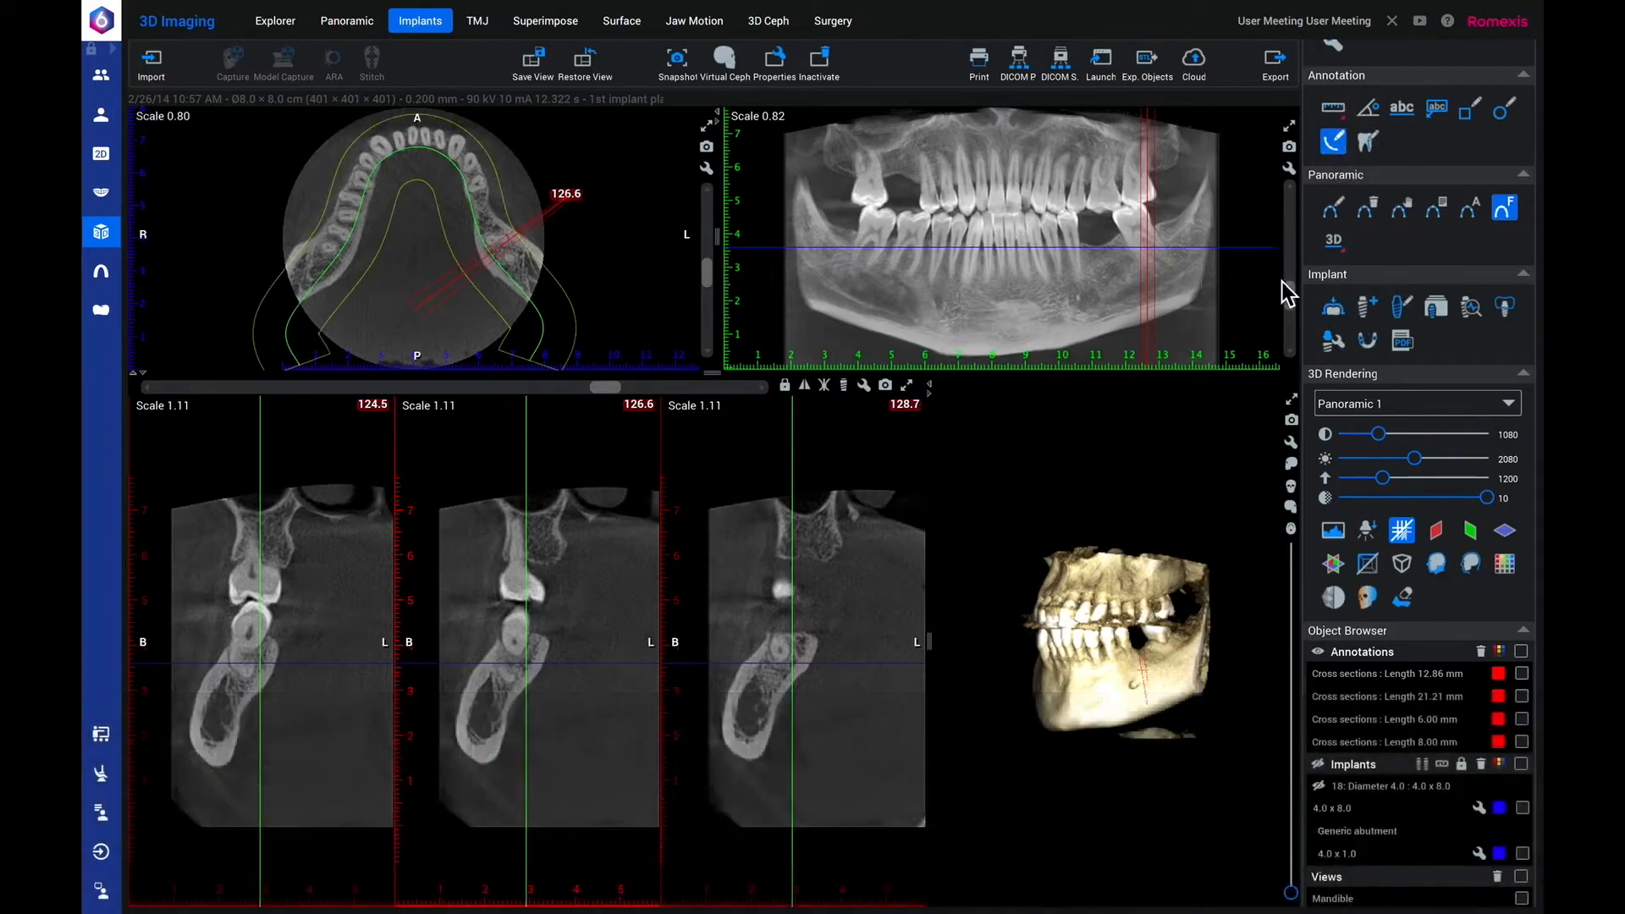
click(1292, 189)
click(1292, 189)
click(1293, 188)
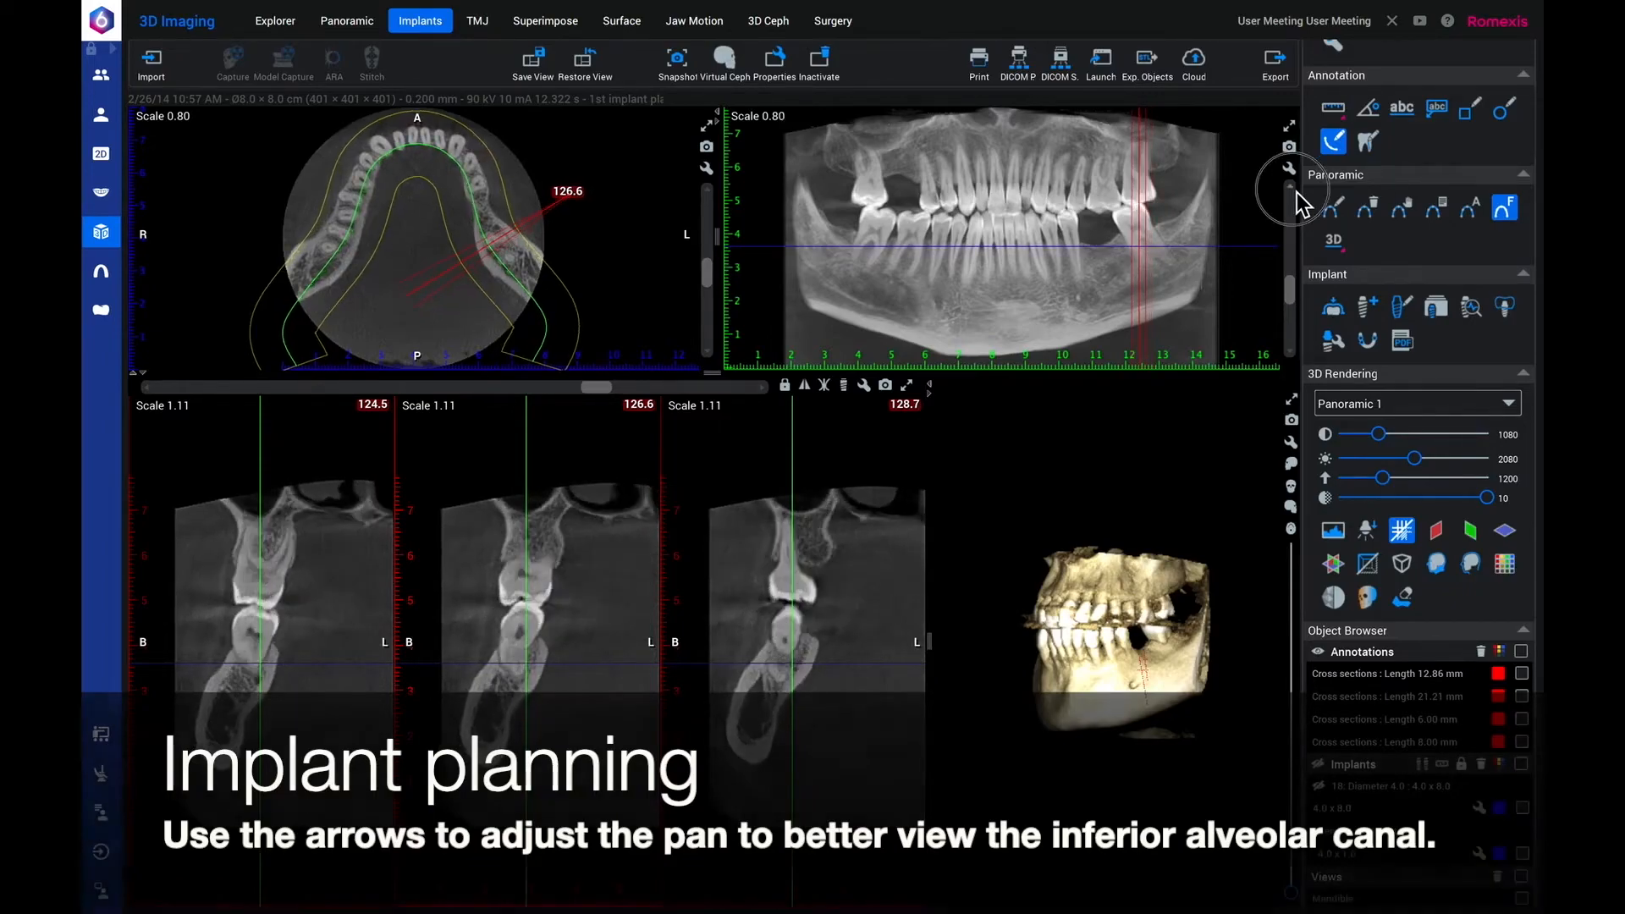
click(766, 715)
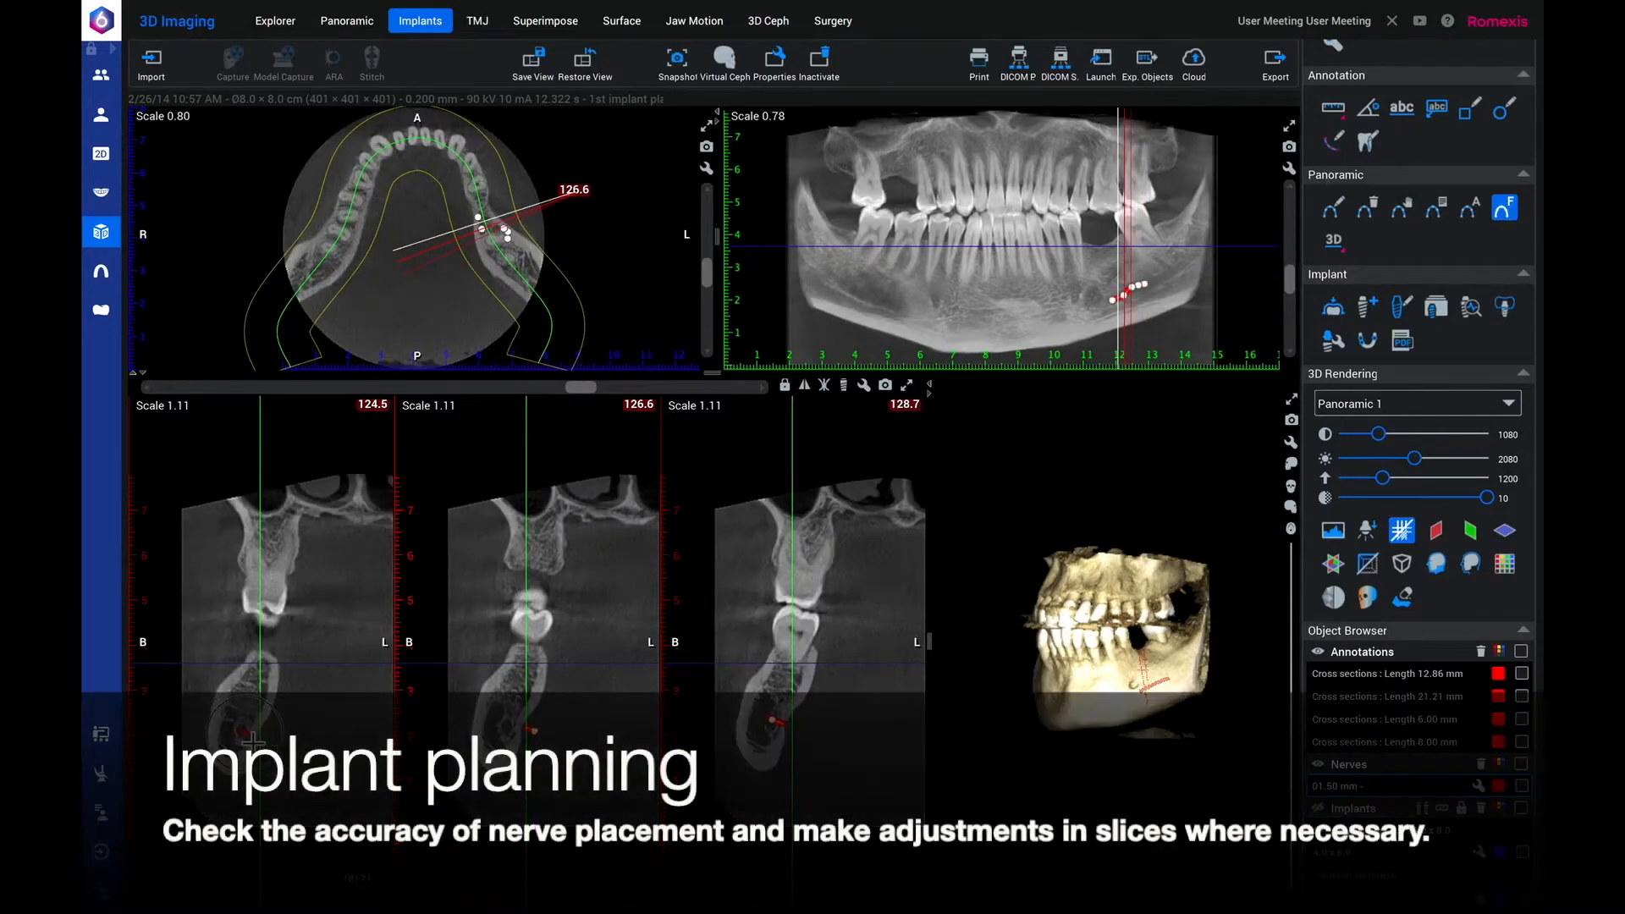
Center the nerve's control points inside the canal on the cross-sections between 124.5 and 134.6.
drag(253, 741, 252, 741)
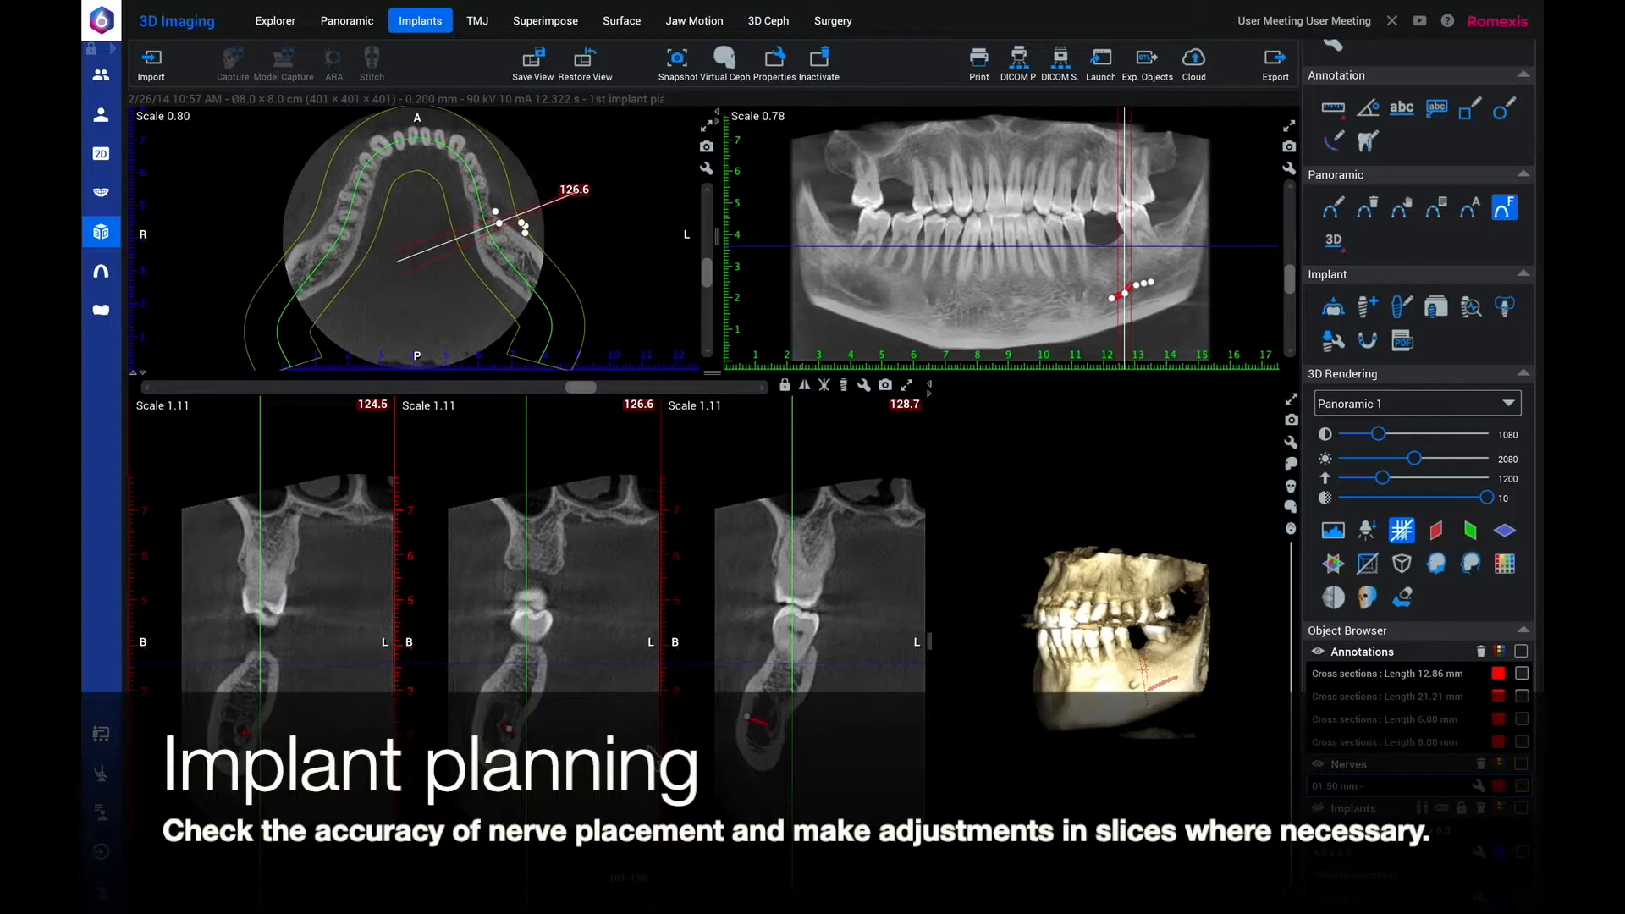
drag(749, 720, 780, 731)
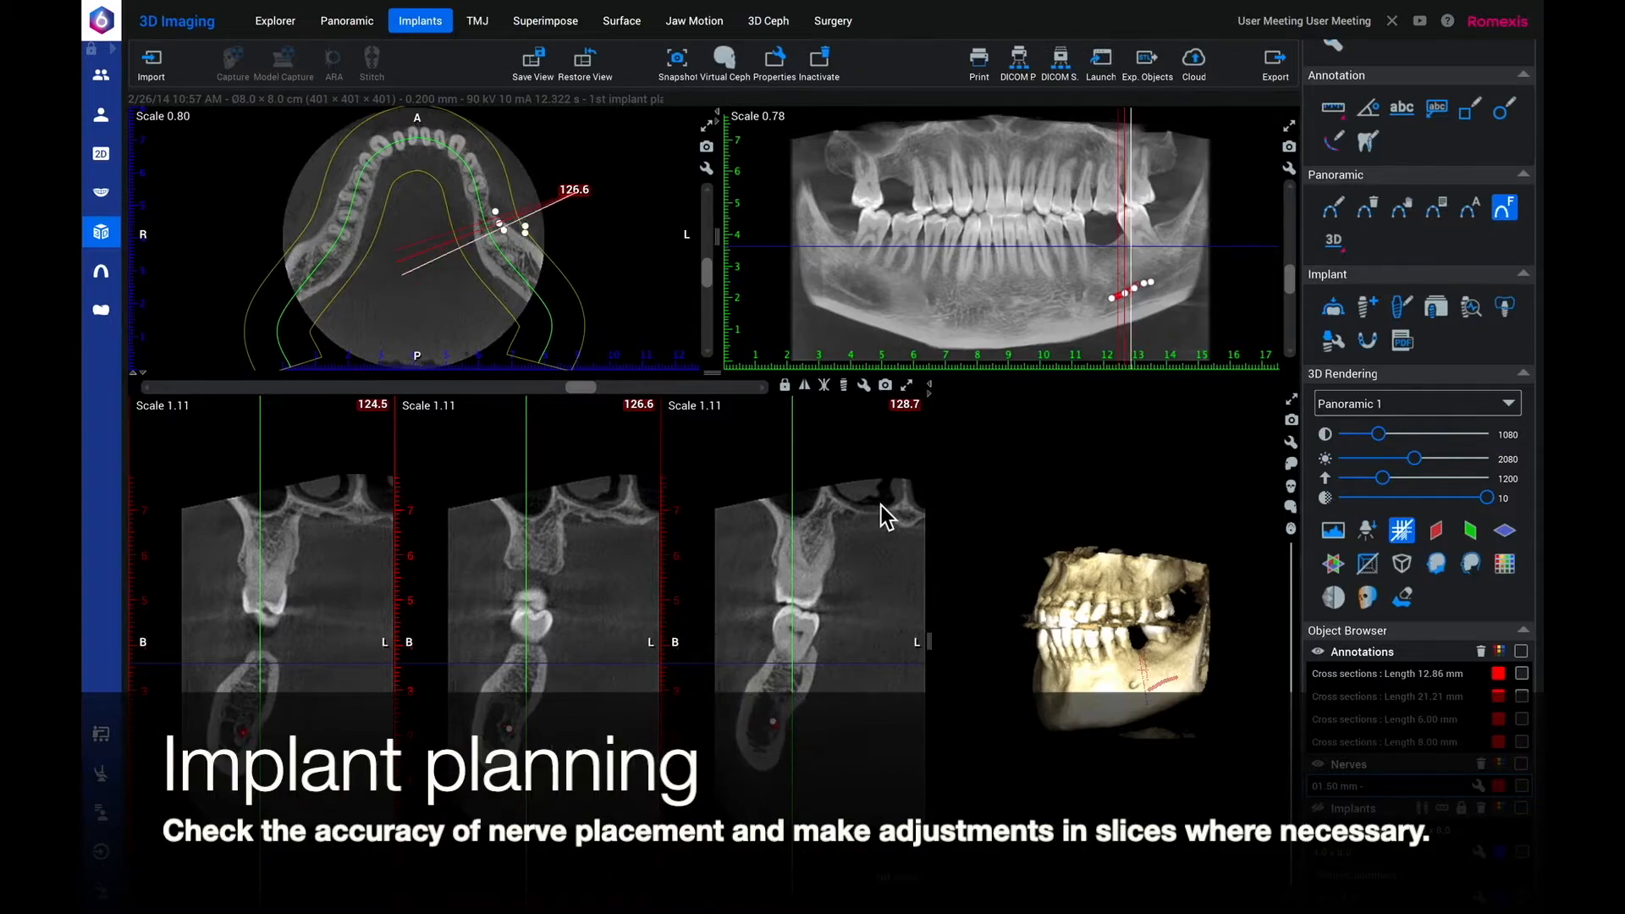
drag(593, 392, 619, 394)
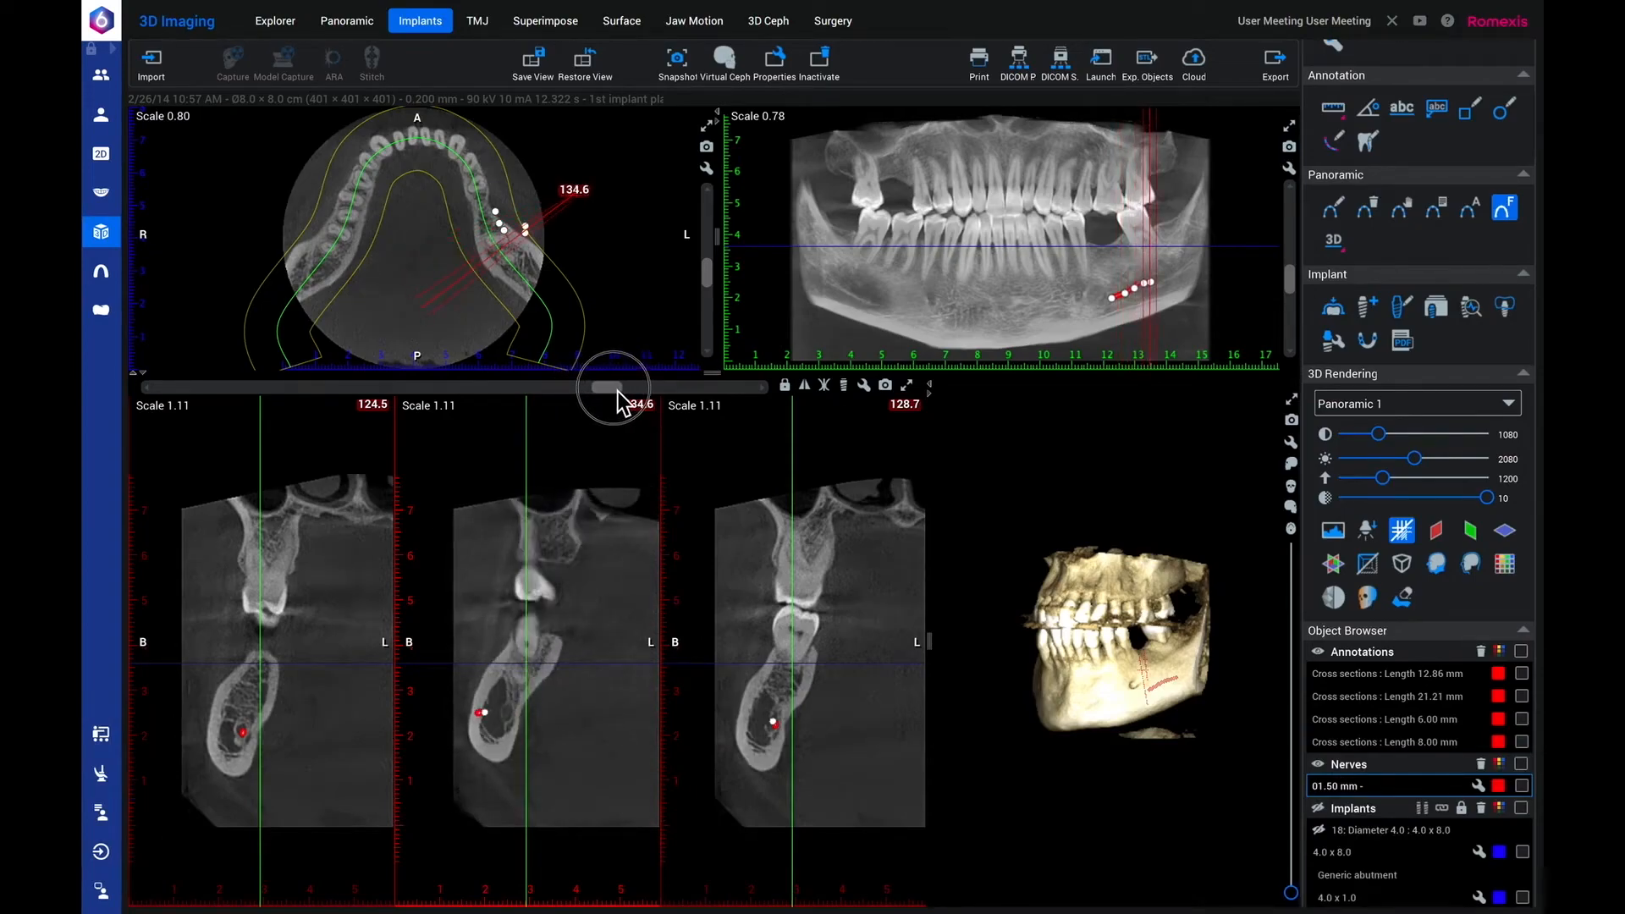
drag(215, 717, 243, 718)
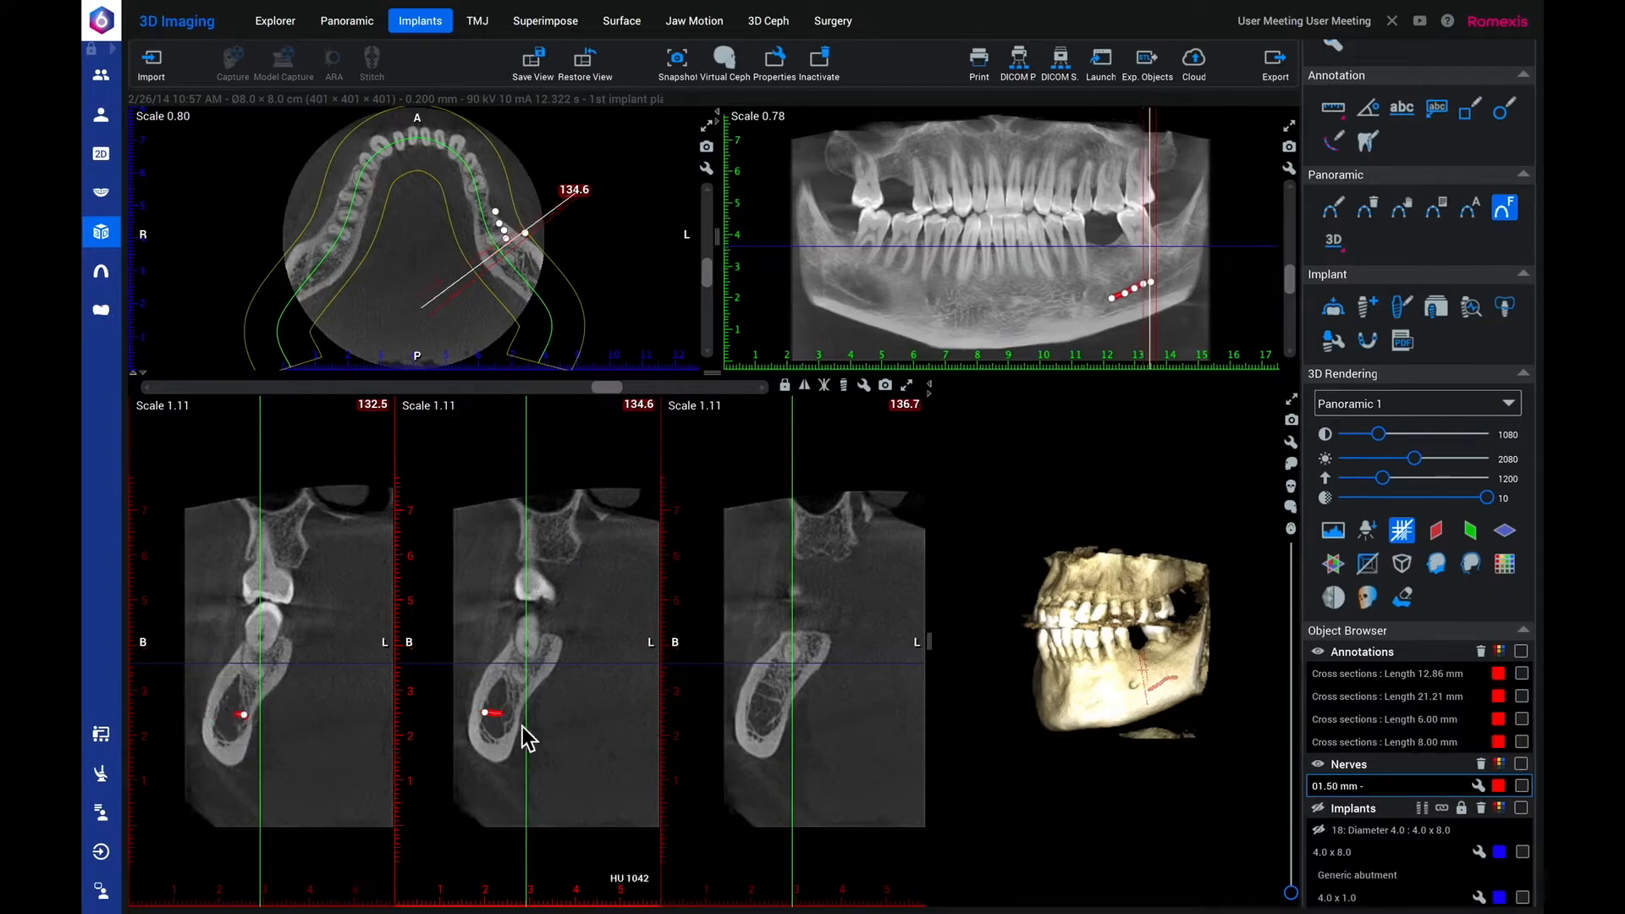
drag(488, 716, 522, 724)
Extend the nerve's posterior end further back, center it in the canal on cross-section 141.0 and finalize the nerve.
drag(1148, 288, 1171, 280)
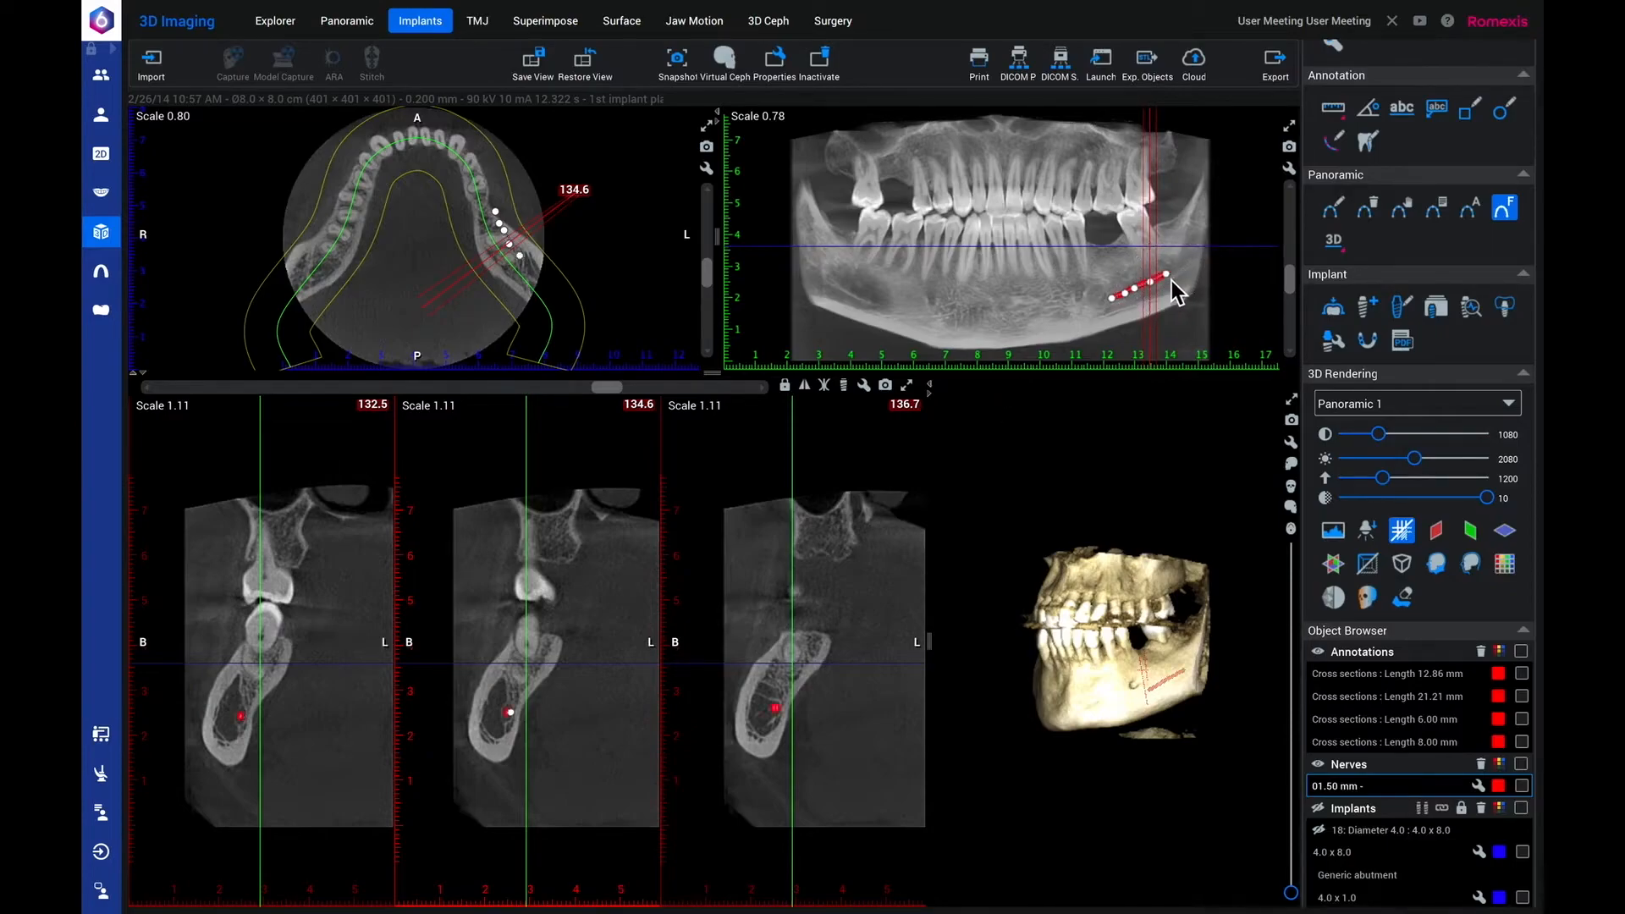
click(1177, 283)
drag(607, 393, 633, 395)
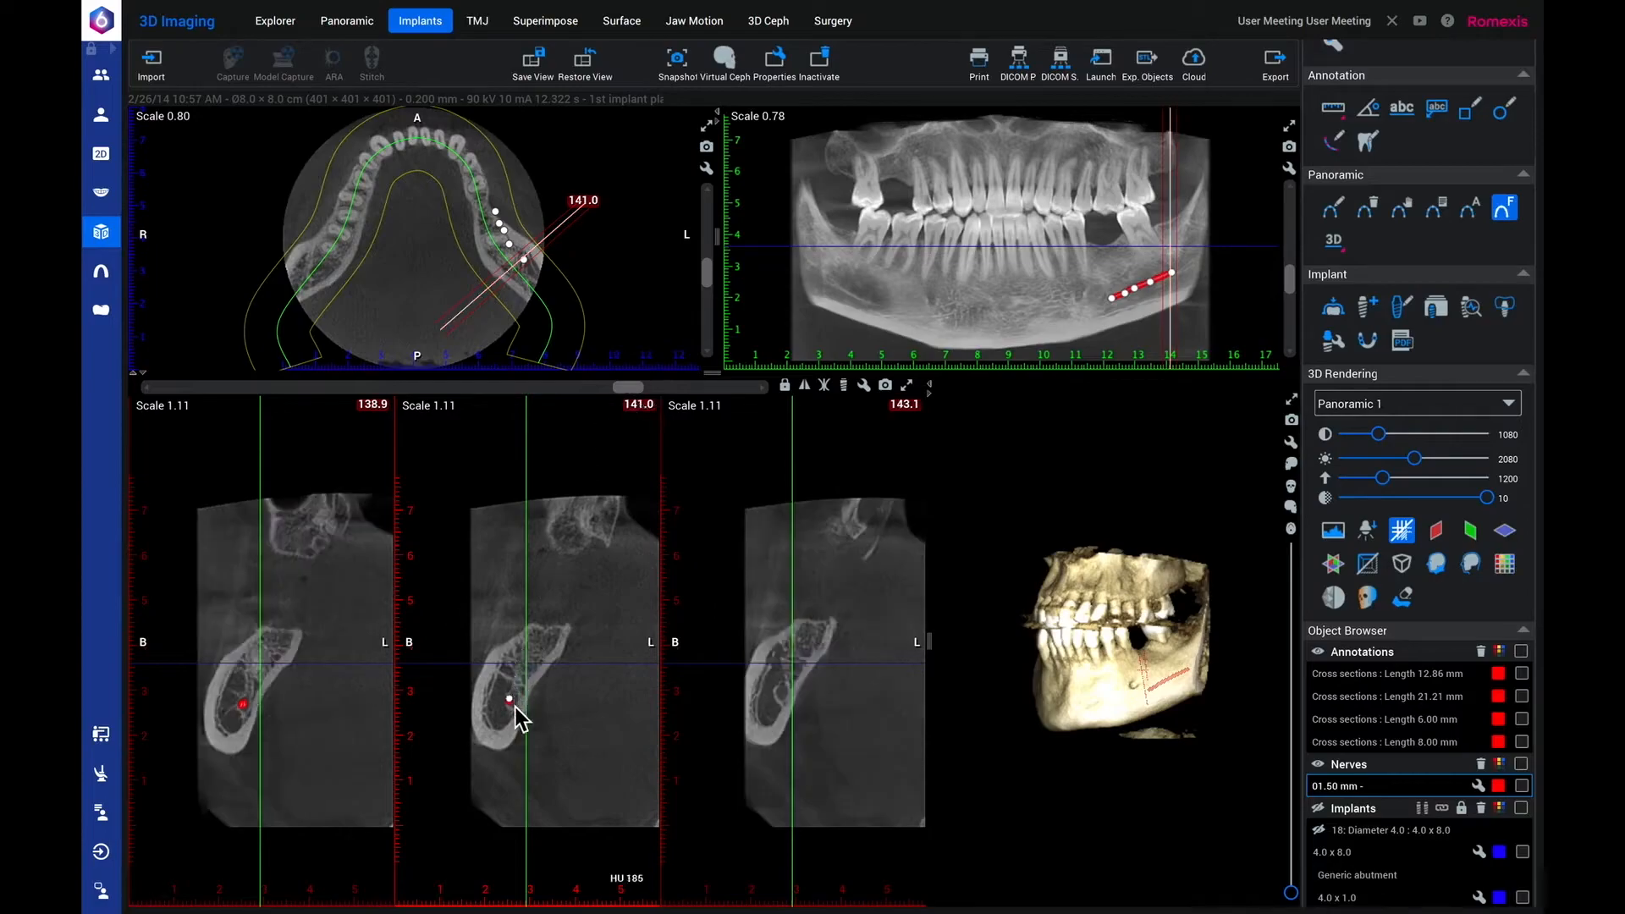
drag(514, 704, 528, 688)
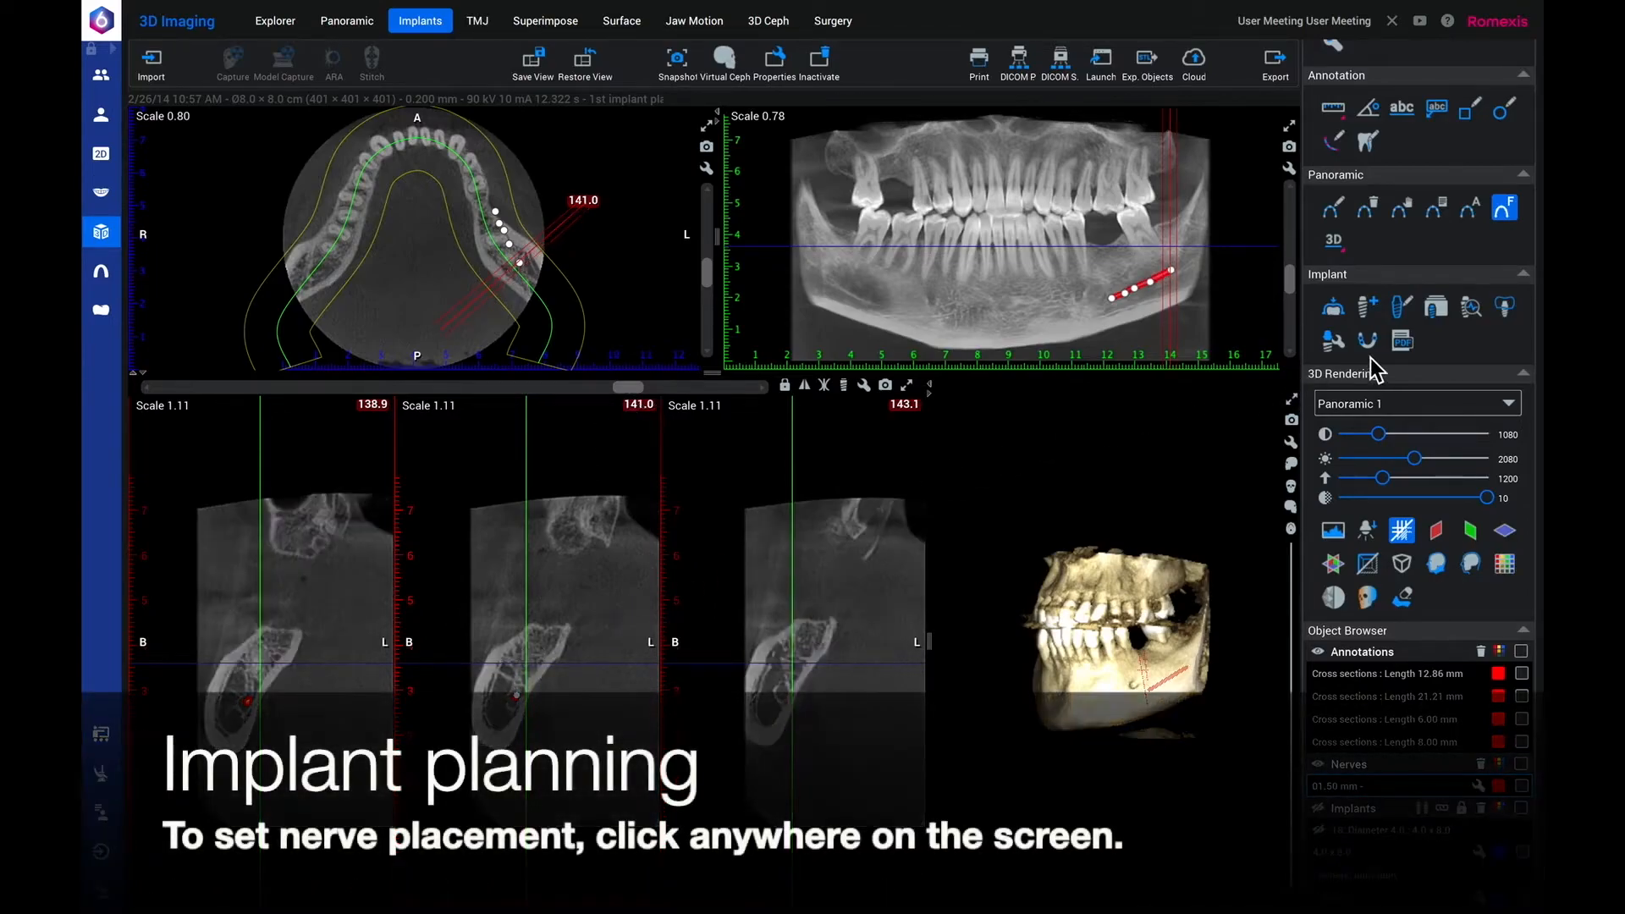
click(1142, 327)
Move the cross-sections to 121.8 at the implant site and set the Generic 2.0 x 7.0 implant as the library default.
drag(633, 387, 585, 396)
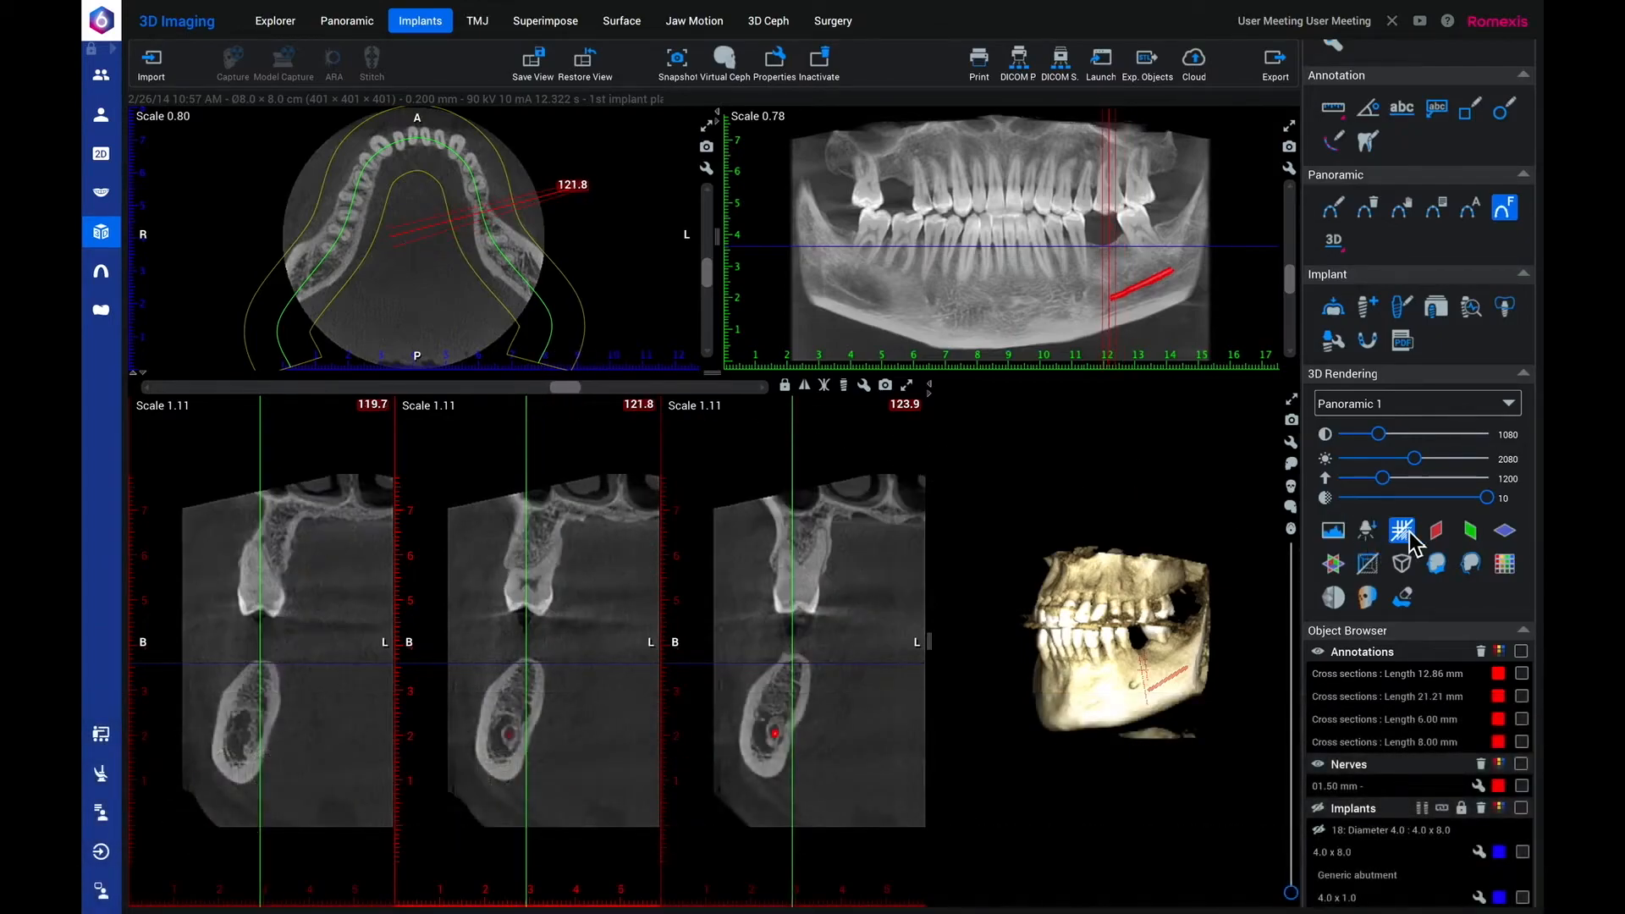
click(1440, 308)
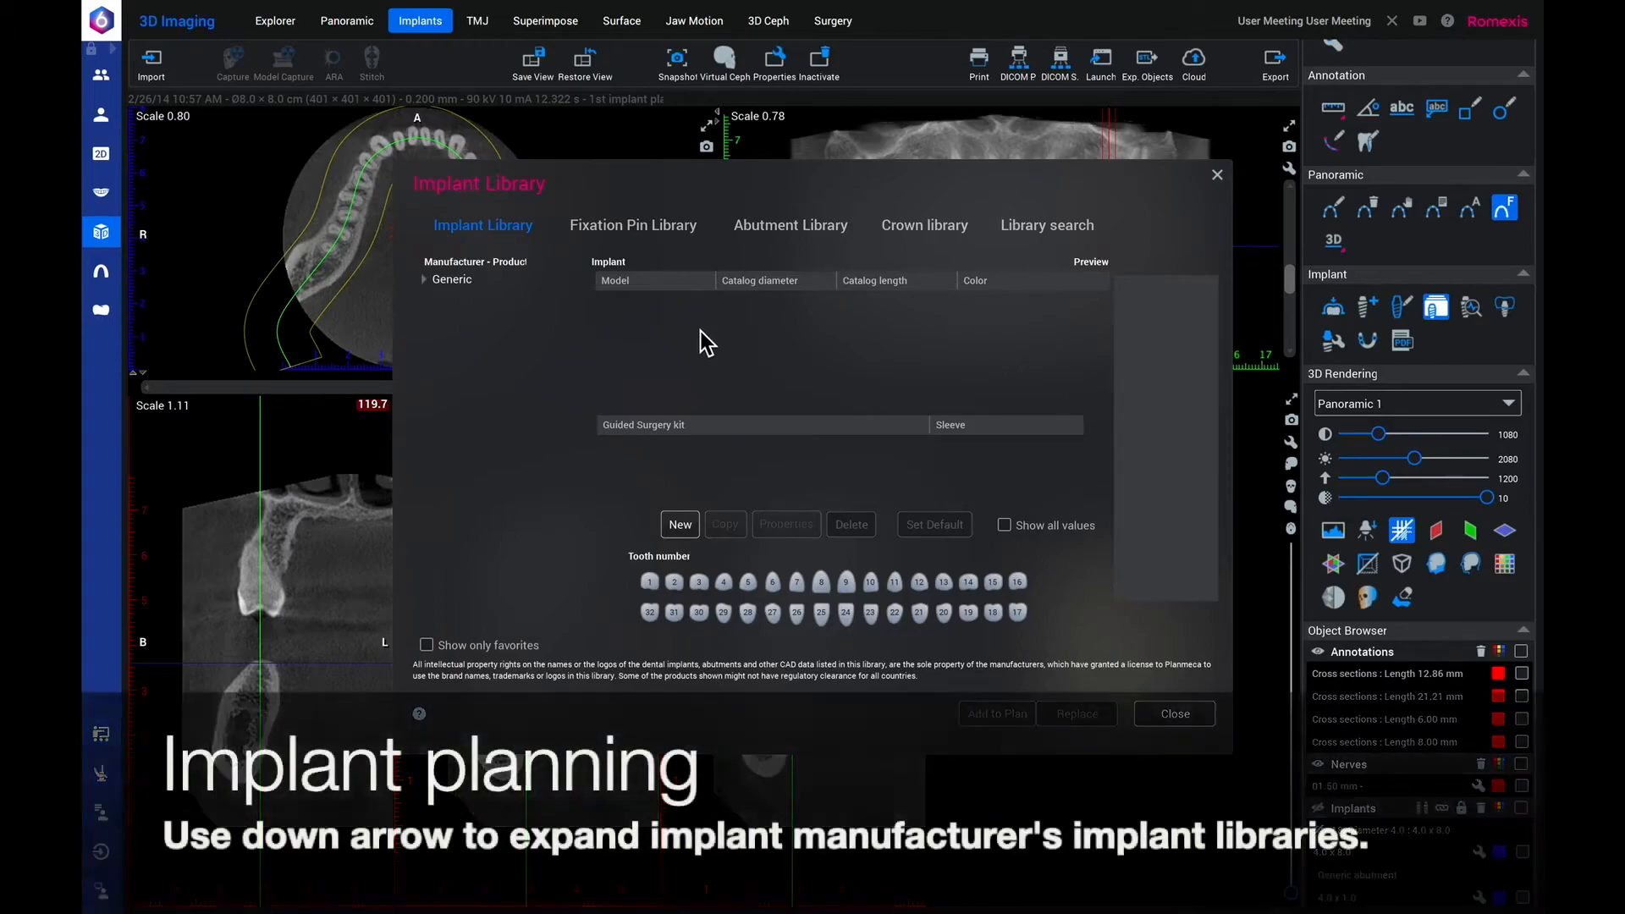
click(427, 284)
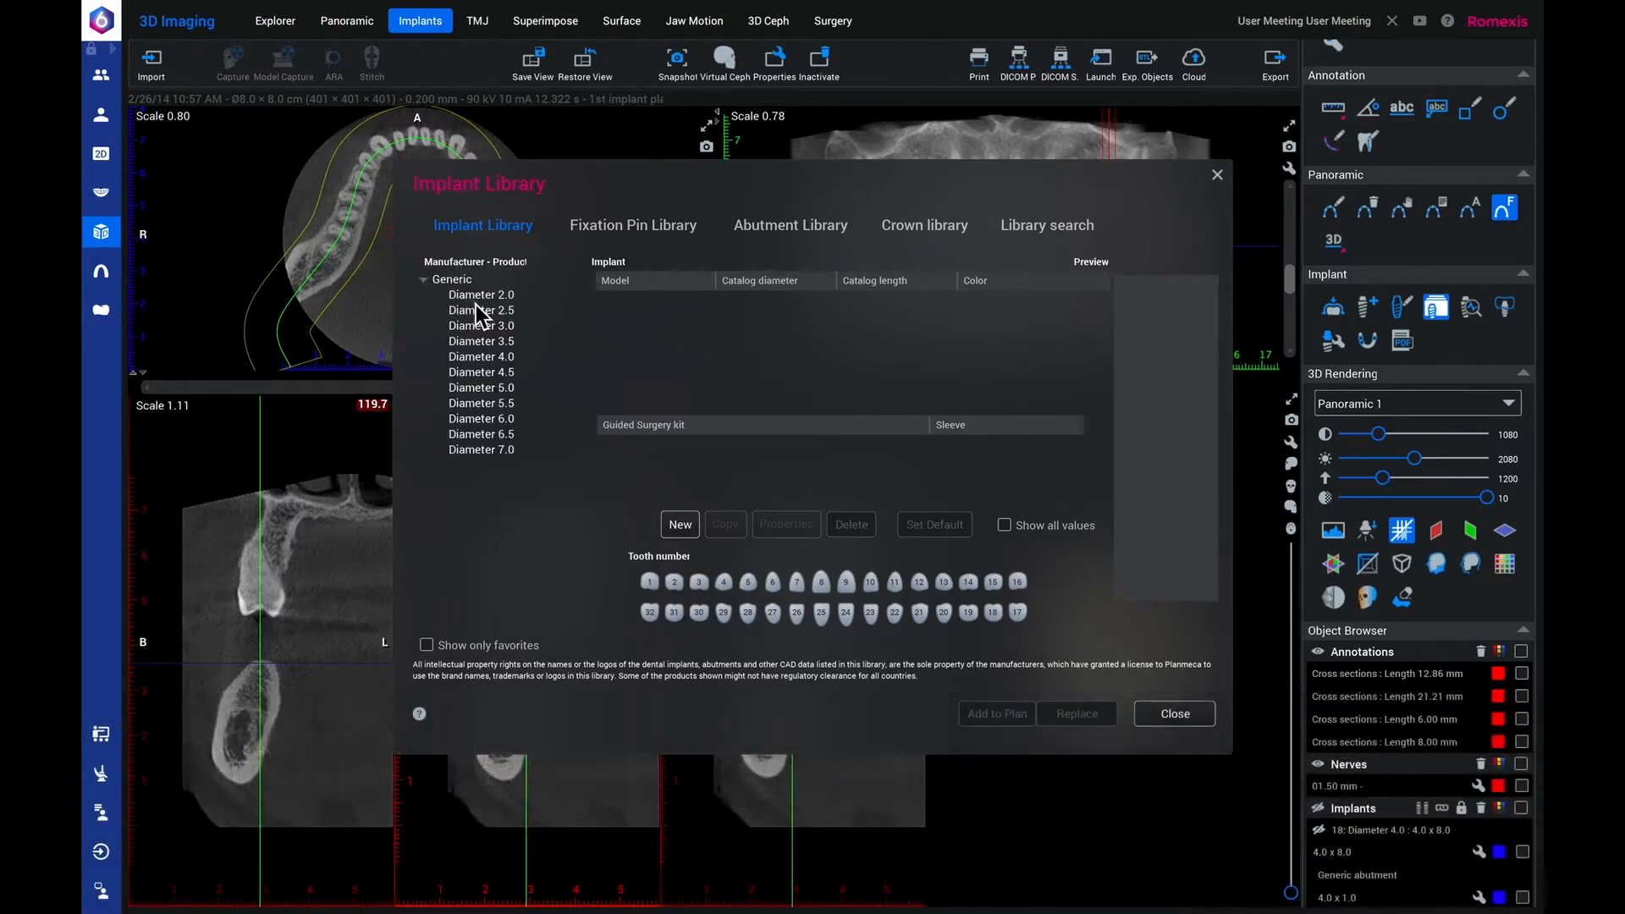
click(479, 296)
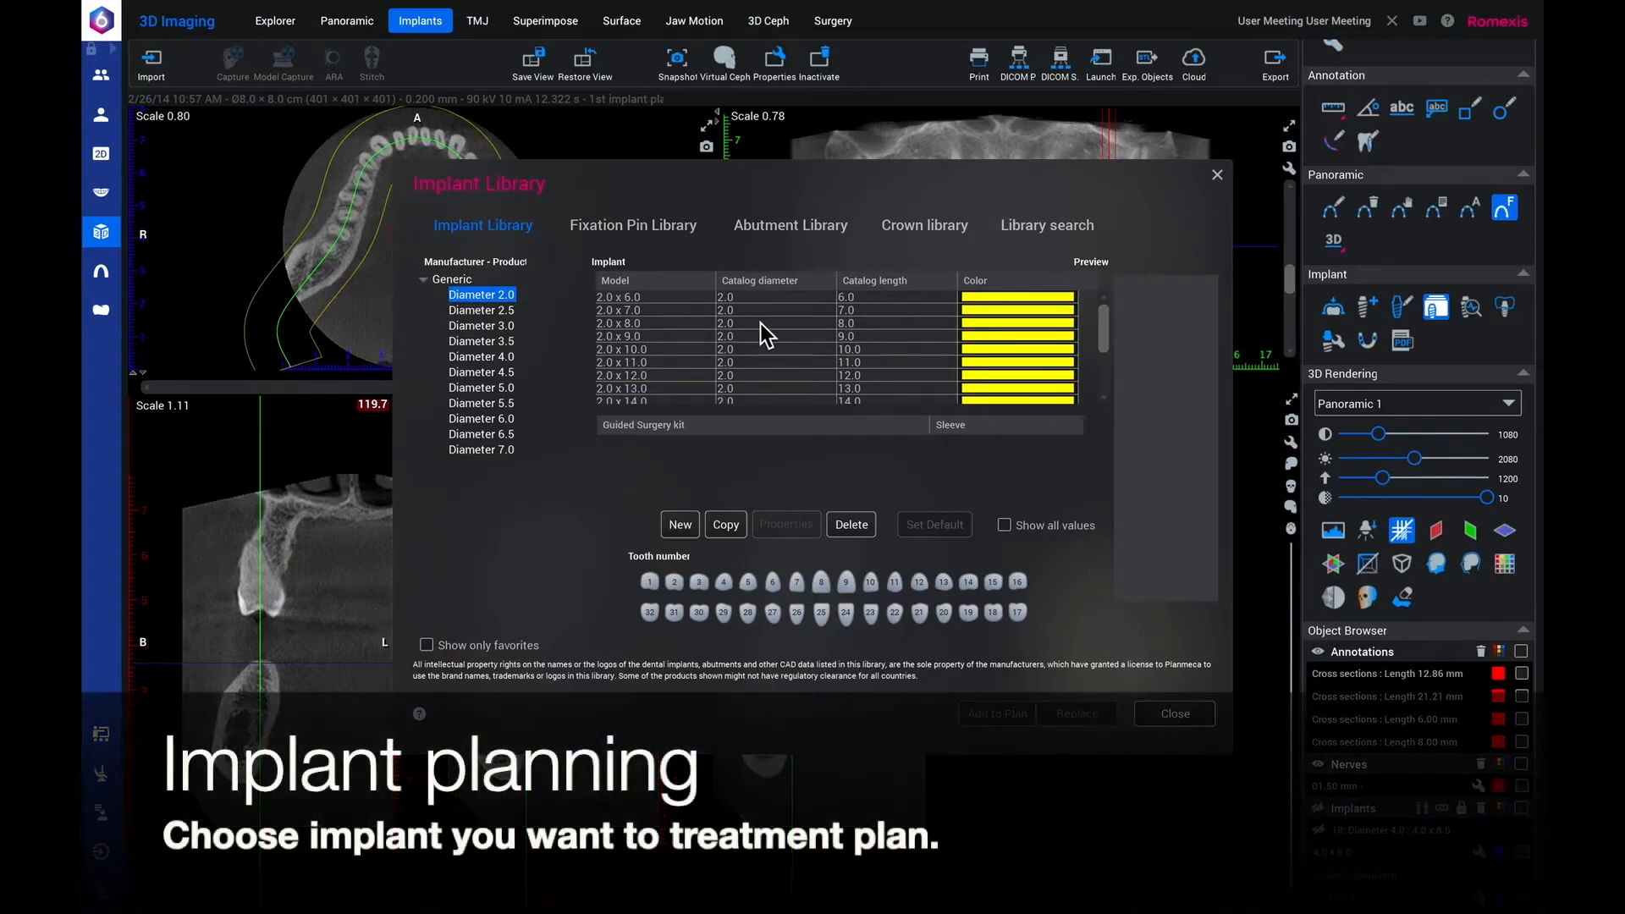
click(742, 312)
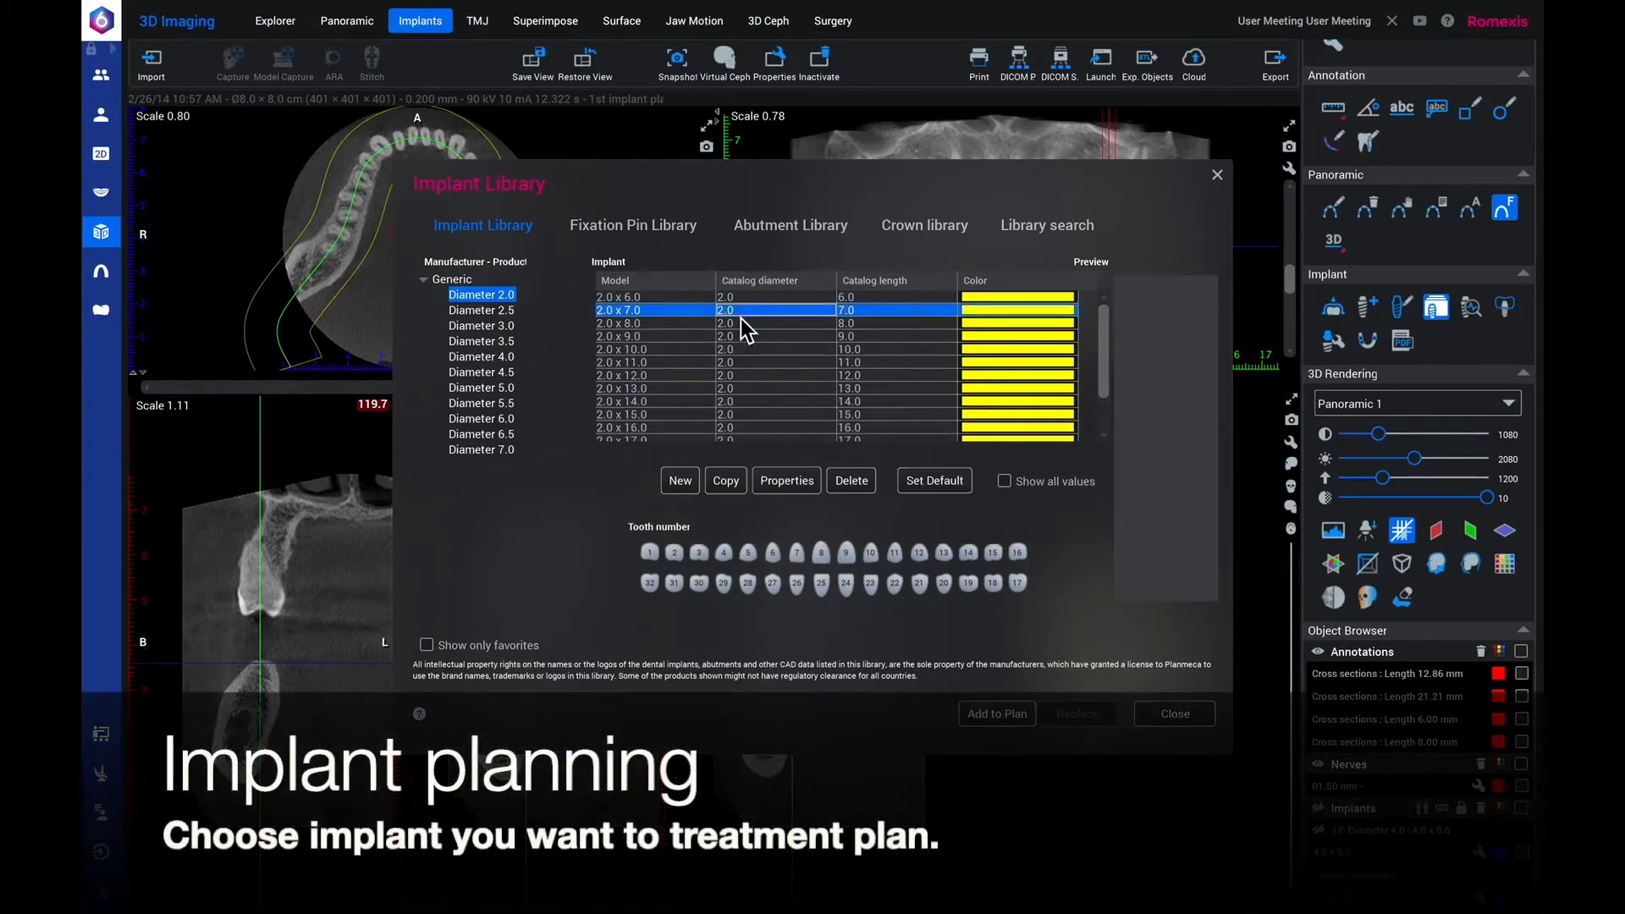
click(931, 487)
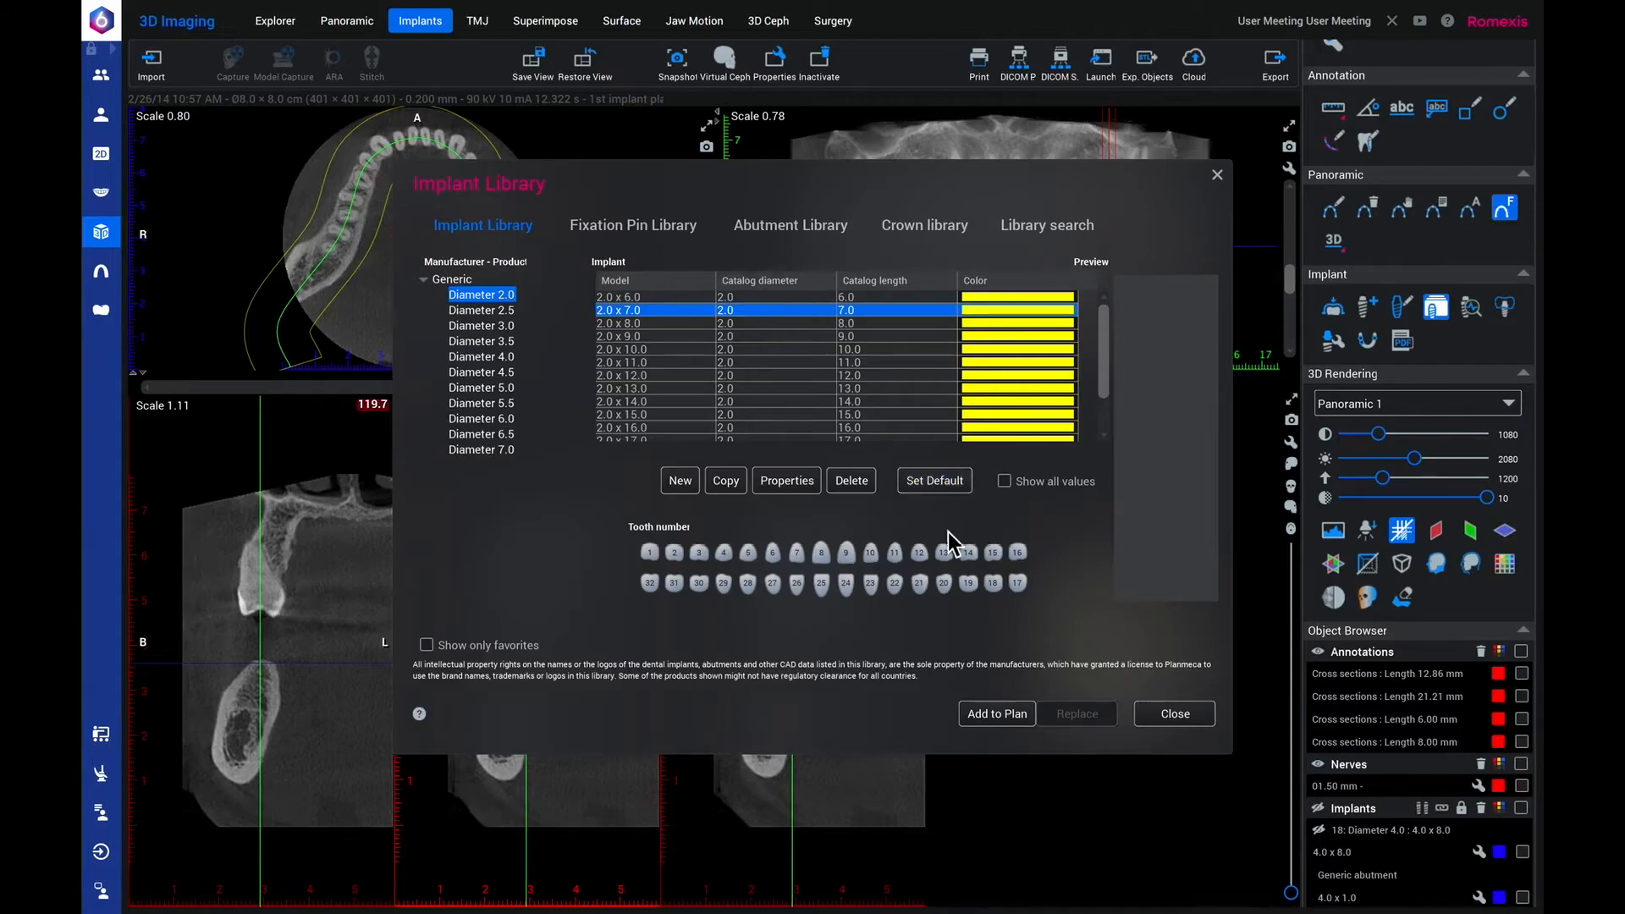
Assign the 2.0 x 7.0 implant to tooth 19 and add it to the plan.
click(970, 586)
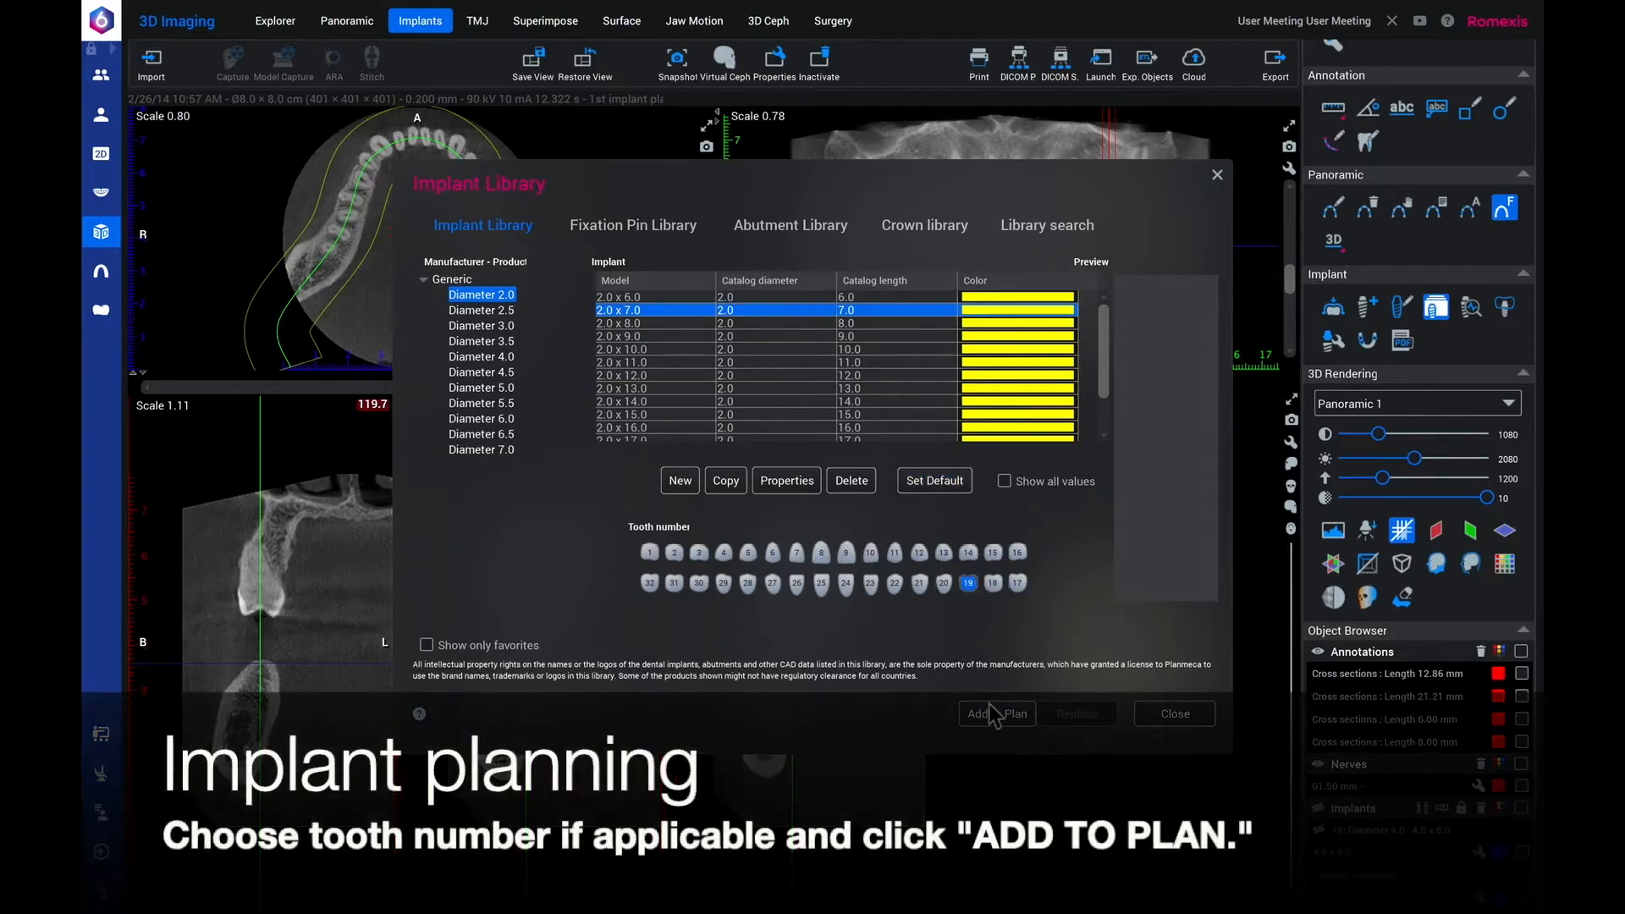
click(994, 715)
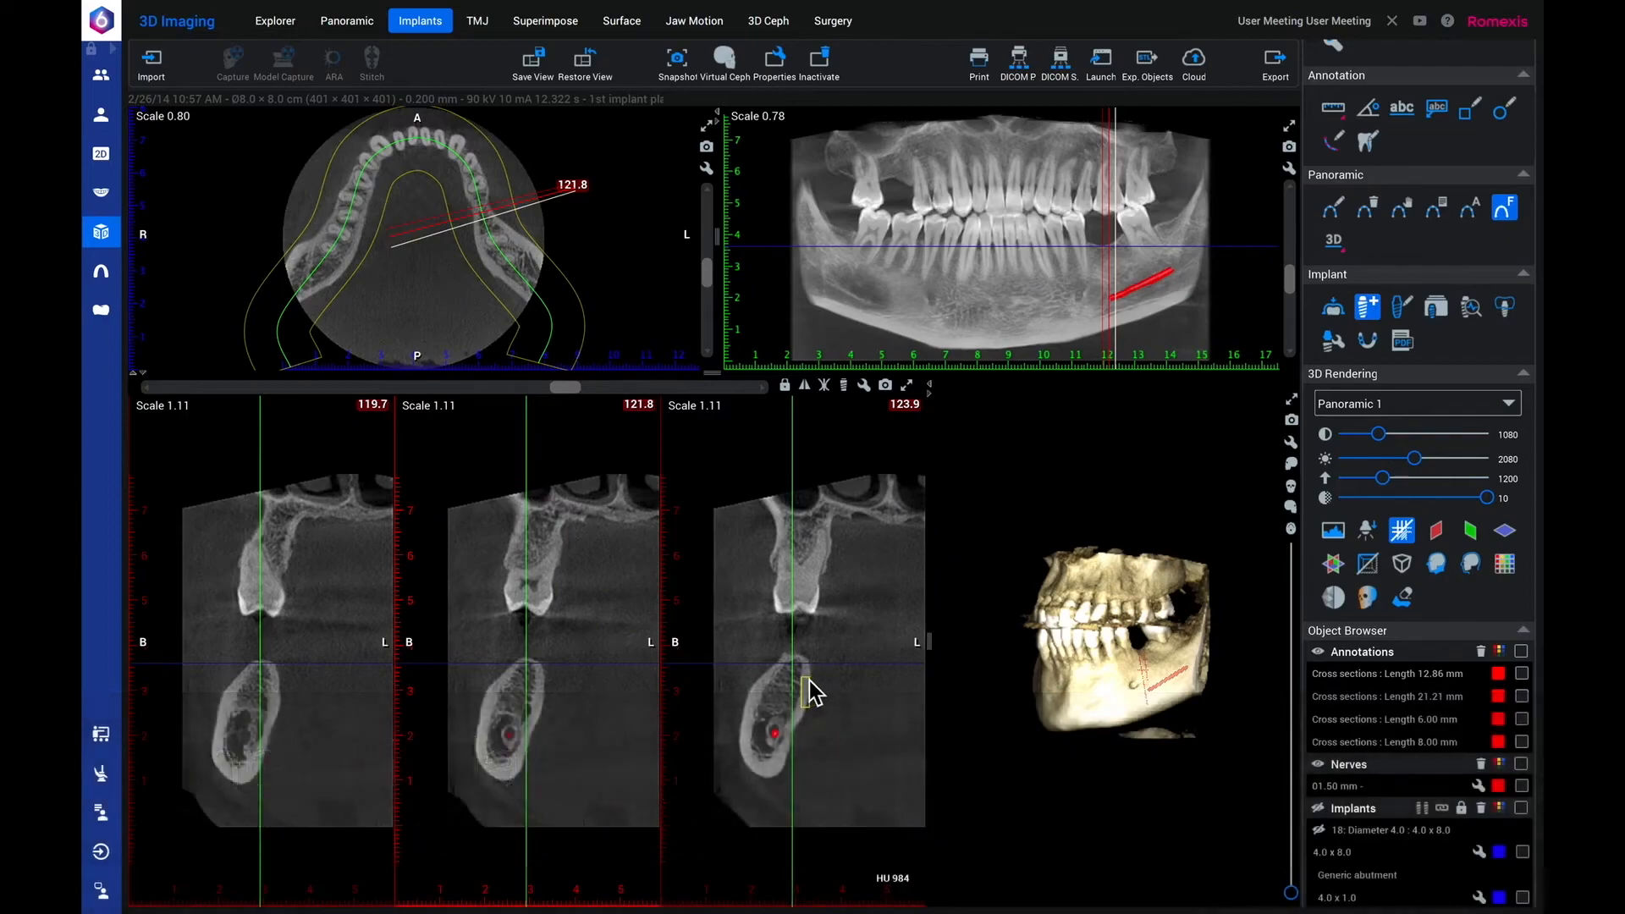
Place the 2.0 x 7.0 implant for tooth 19 in the ridge on cross-section 123.9 and tilt it slightly.
click(791, 683)
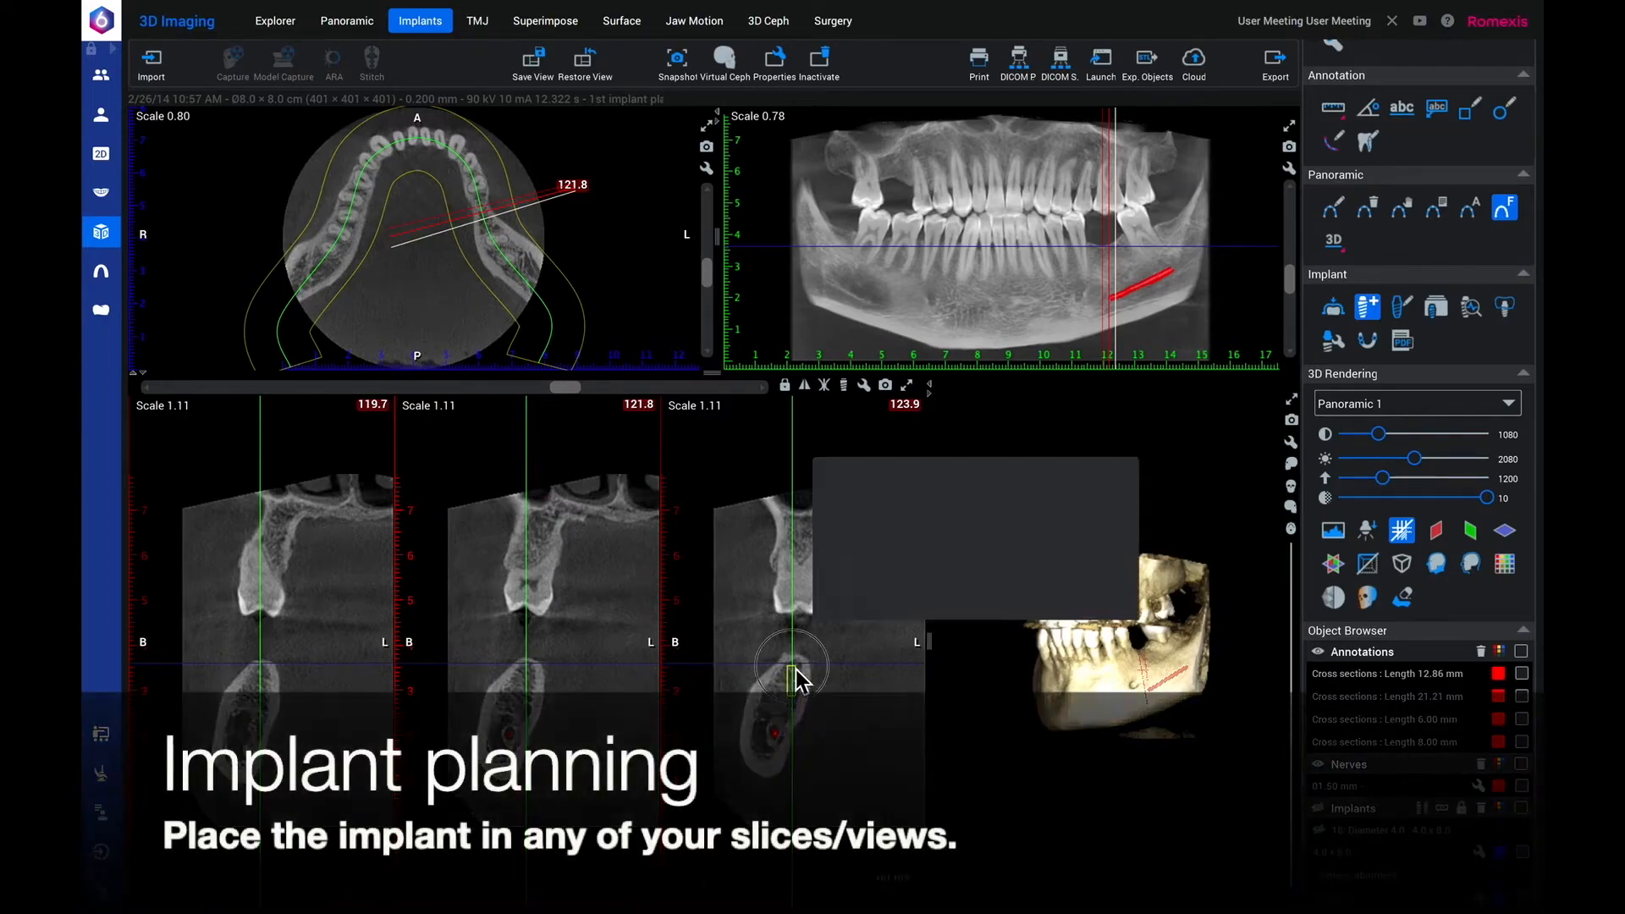
click(1082, 585)
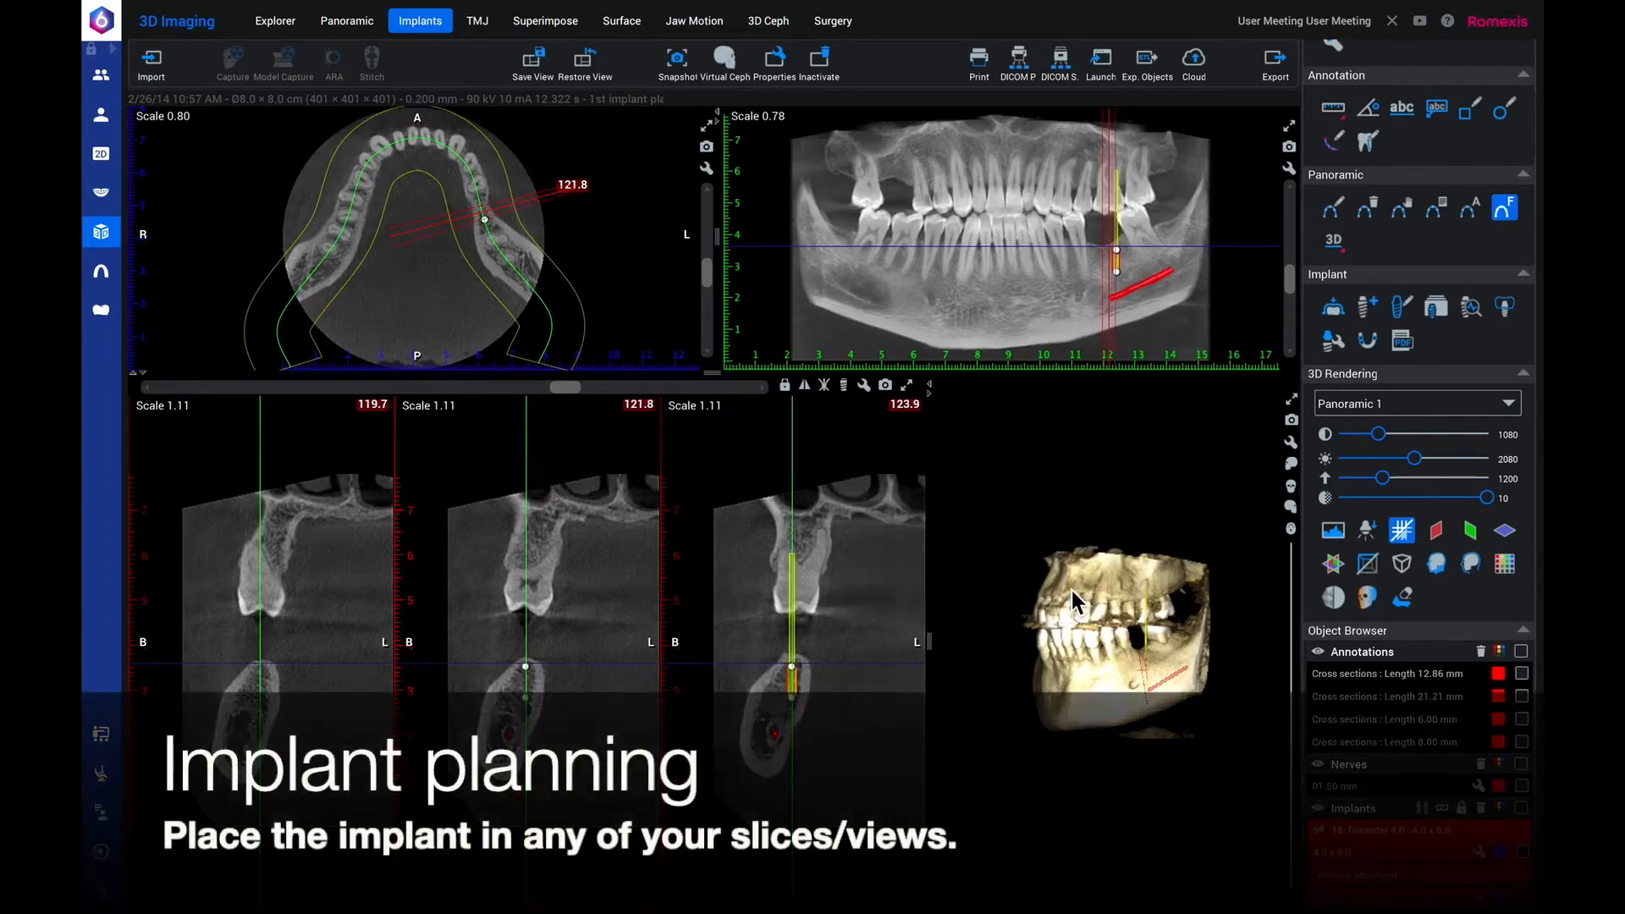
drag(797, 669, 799, 673)
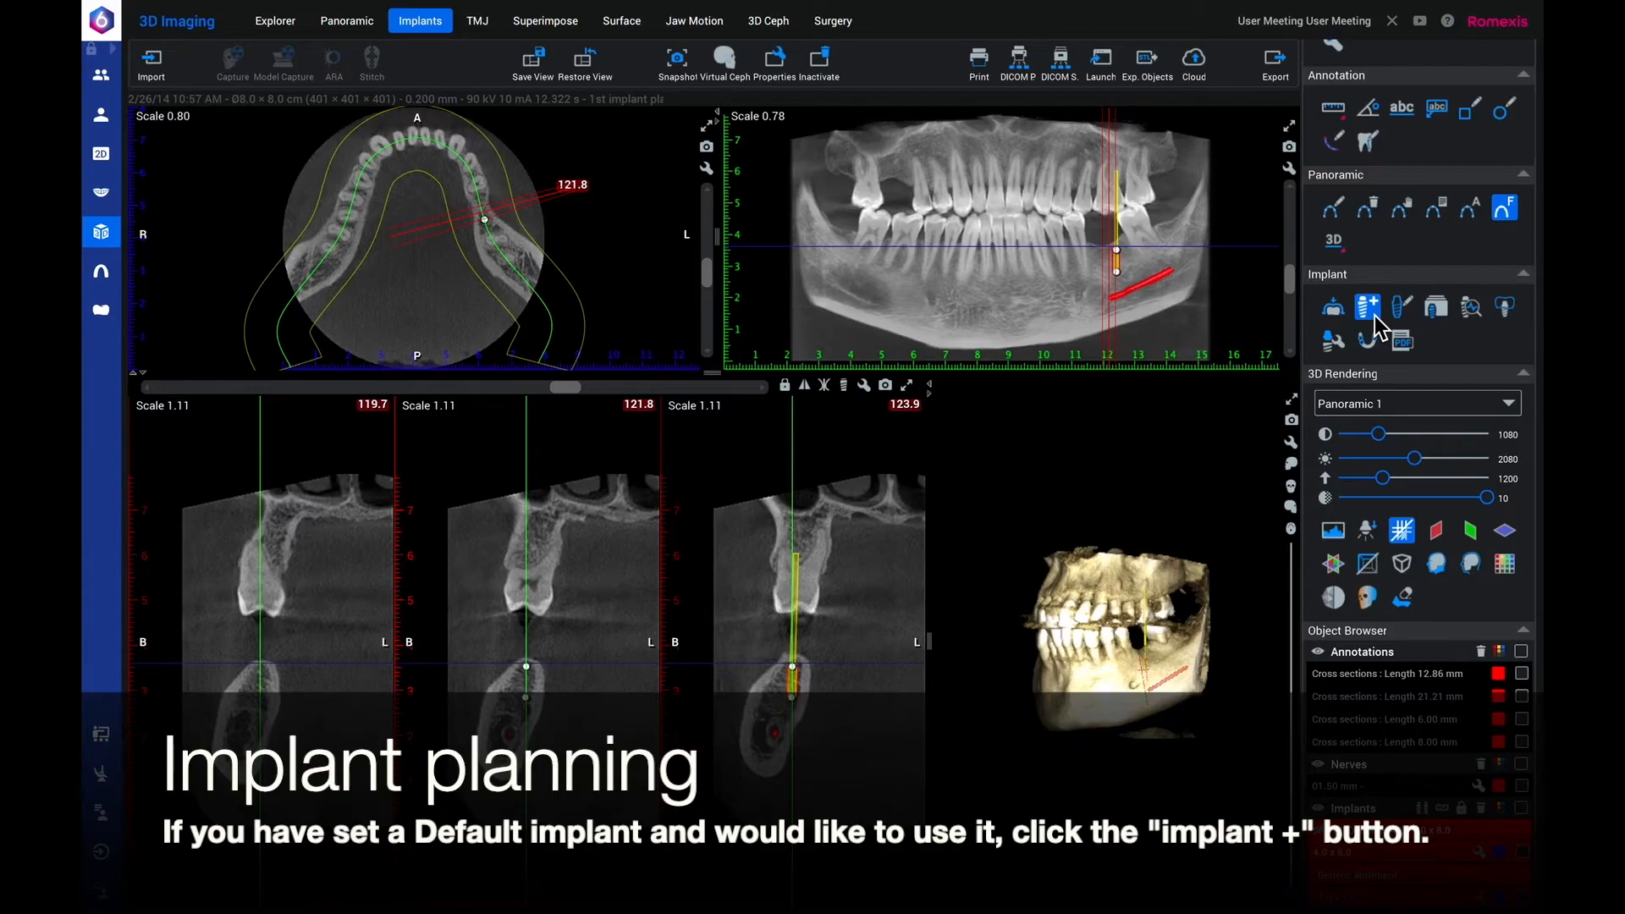
Add the default 2.0 x 7.0 implant in the patient's upper right molar gap on the panoramic view and angle it into the gap.
click(1374, 317)
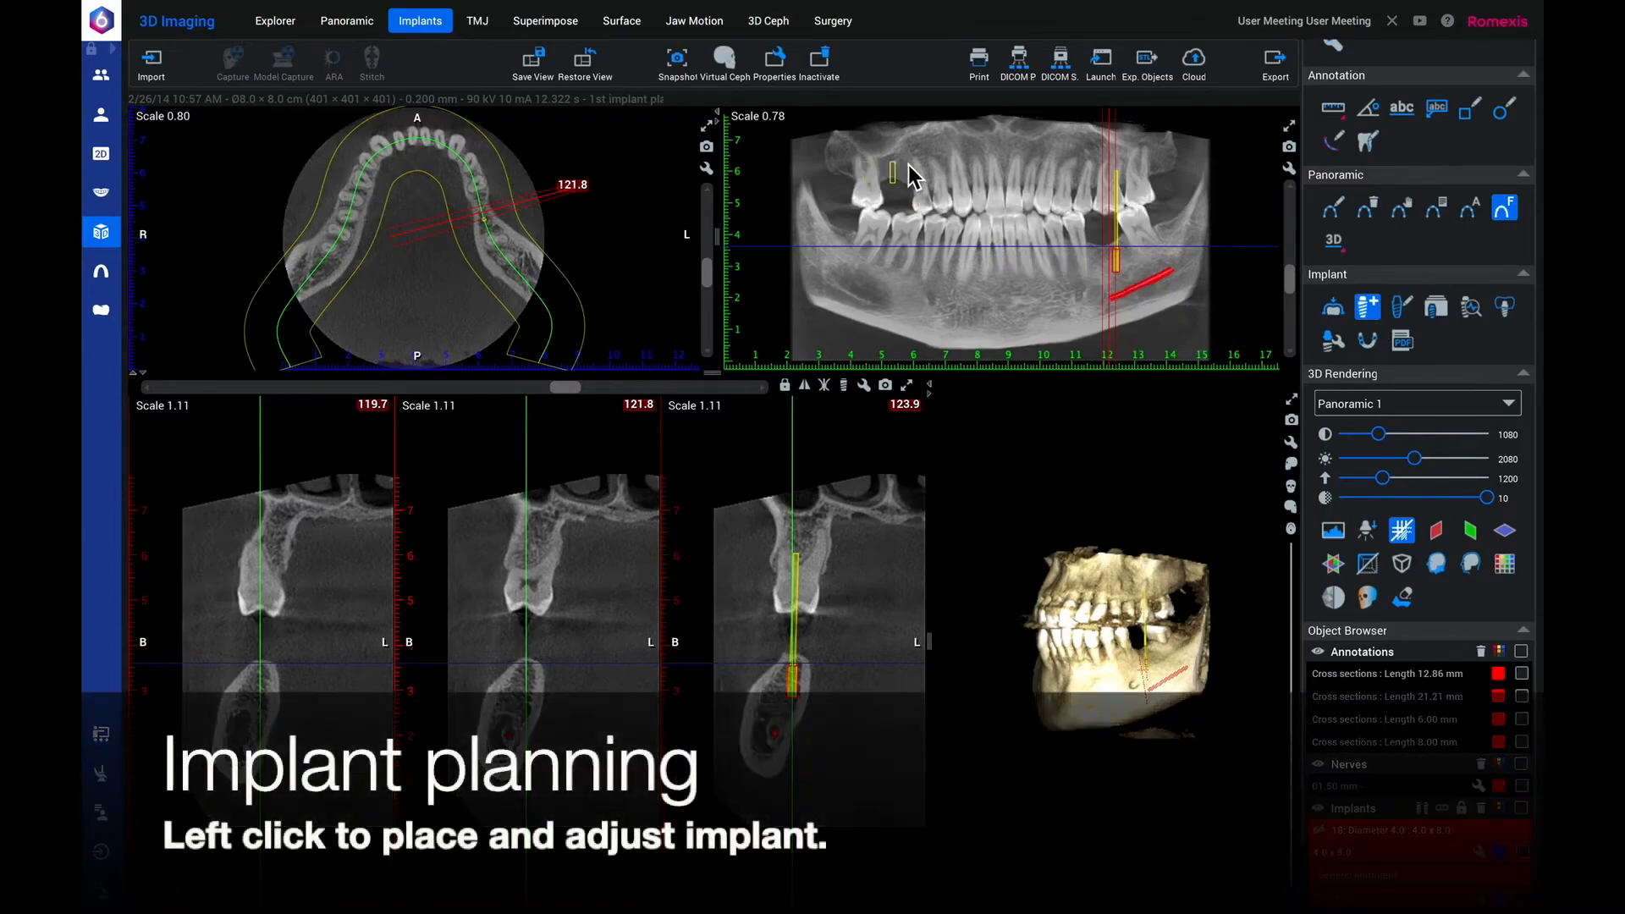
click(897, 161)
mouse_move(901, 169)
mouse_down()
mouse_move(907, 215)
mouse_move(902, 176)
mouse_up()
Move the cross-sections to 54.2 and shift the upper implant to the middle of the bone ridge.
drag(563, 389, 355, 416)
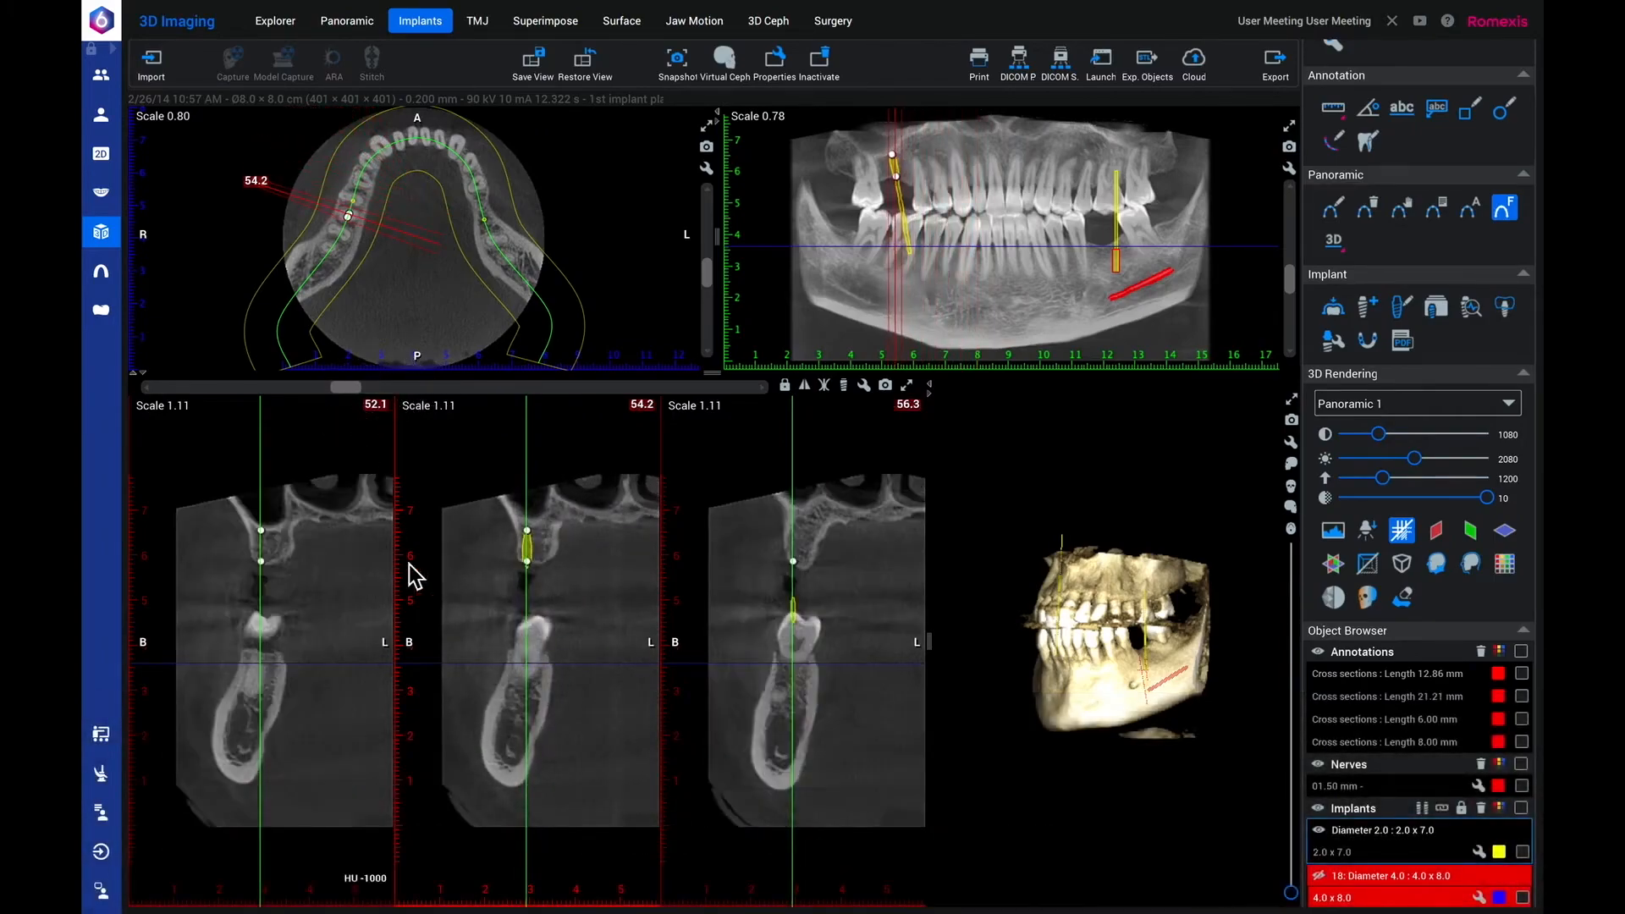
click(536, 554)
drag(537, 555, 543, 549)
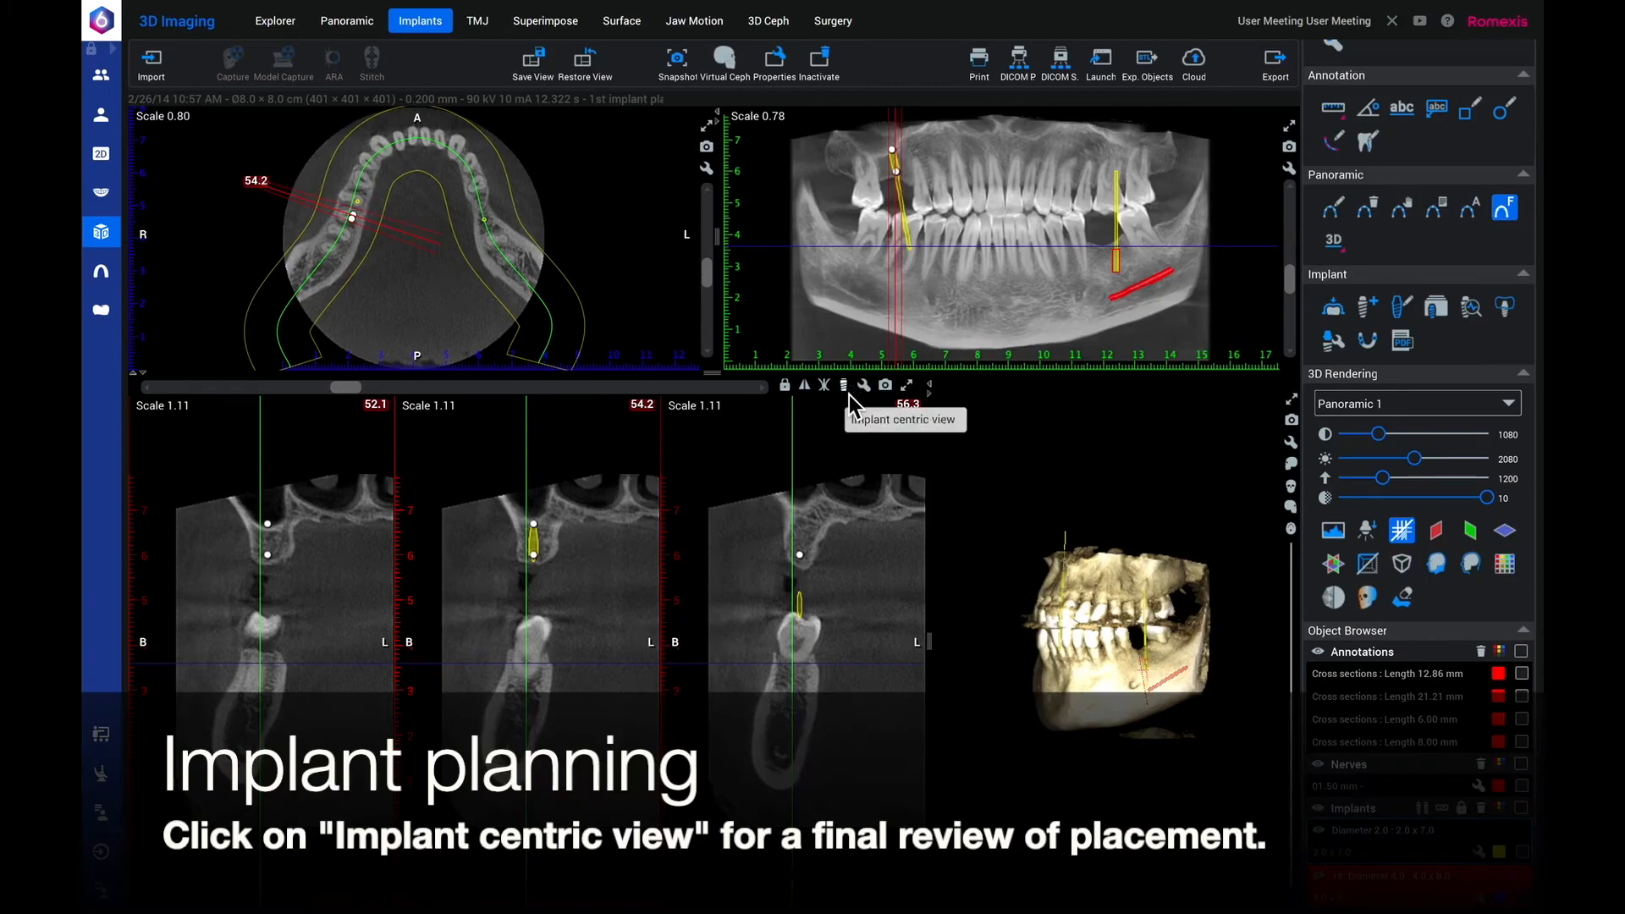
Review the upper implant rotationally in the implant centric view and move it slightly away from the sinus floor.
click(849, 391)
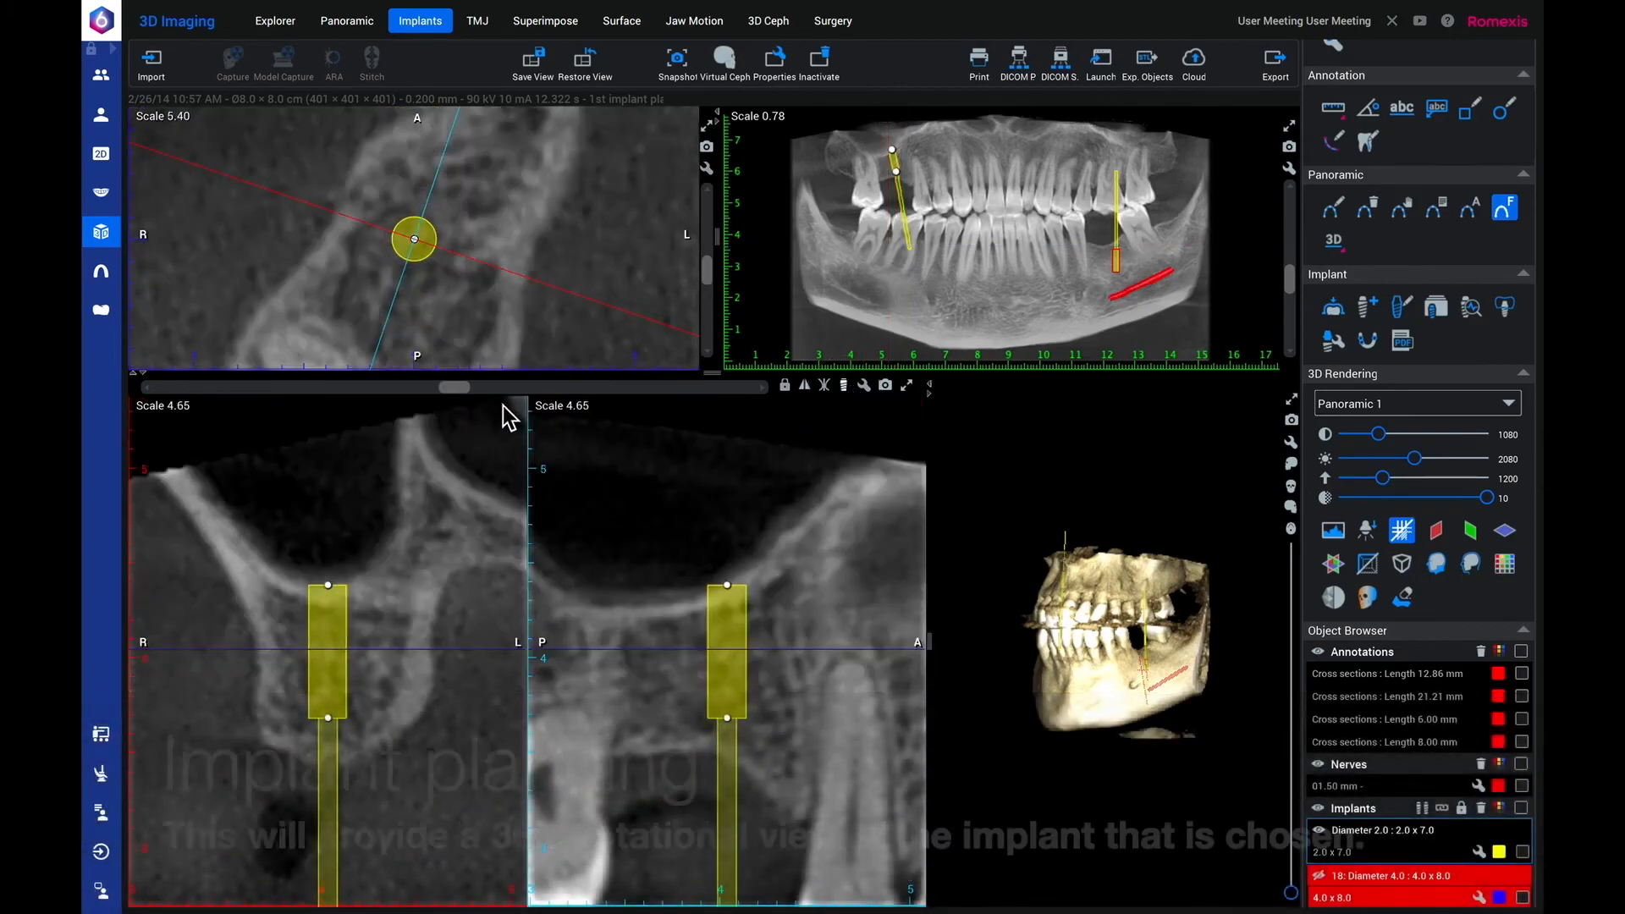
drag(453, 389, 555, 397)
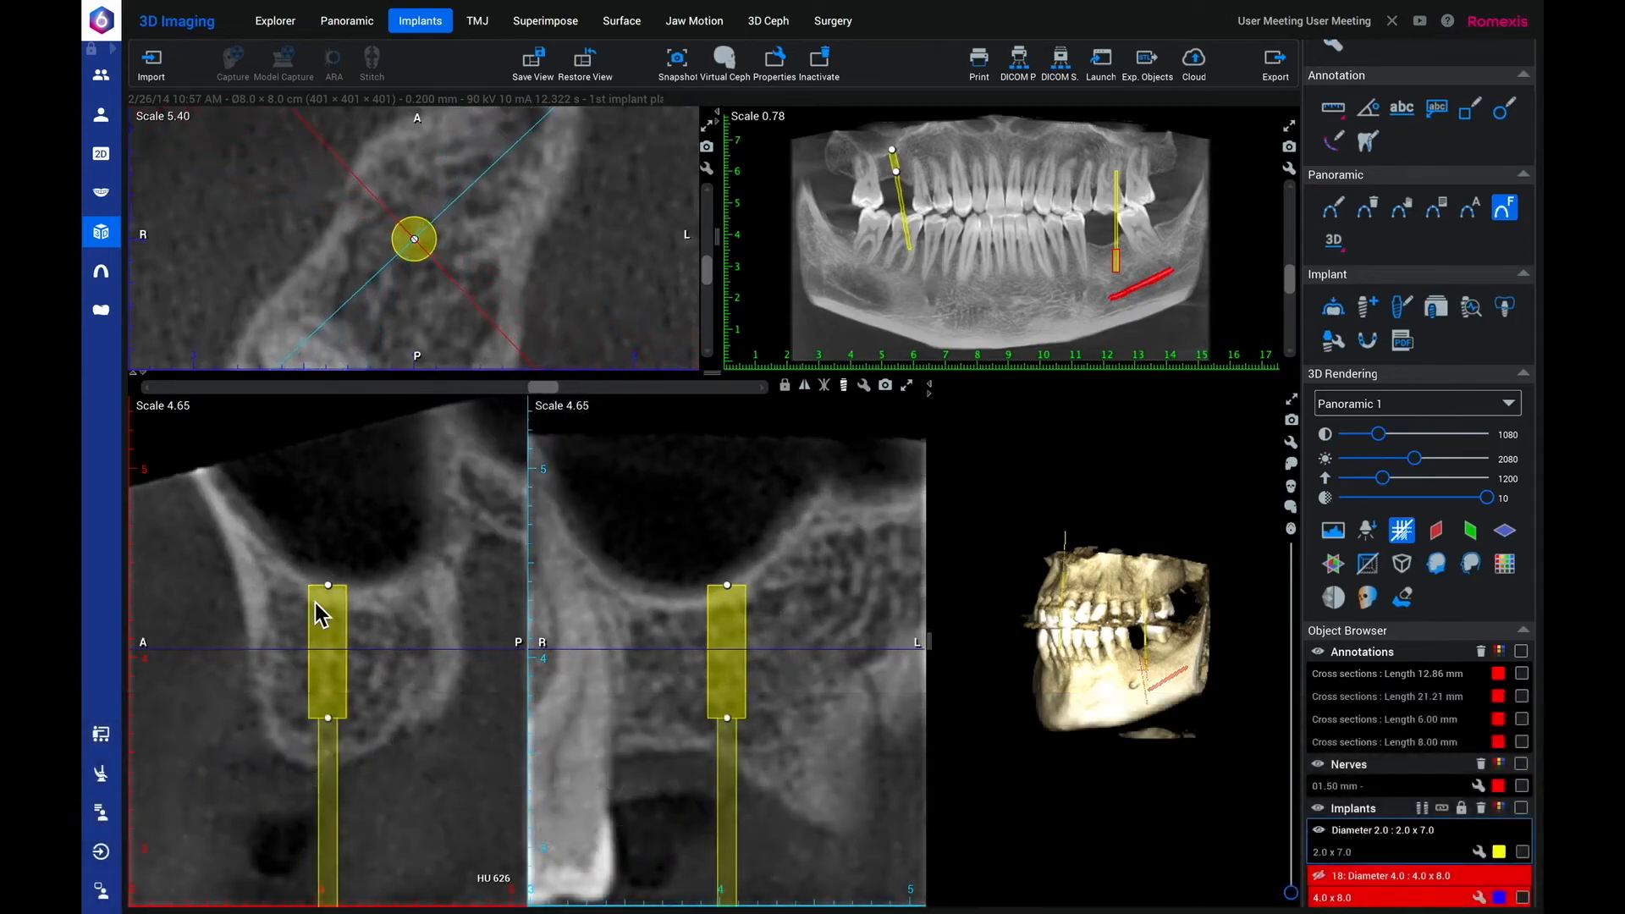
drag(334, 592, 346, 648)
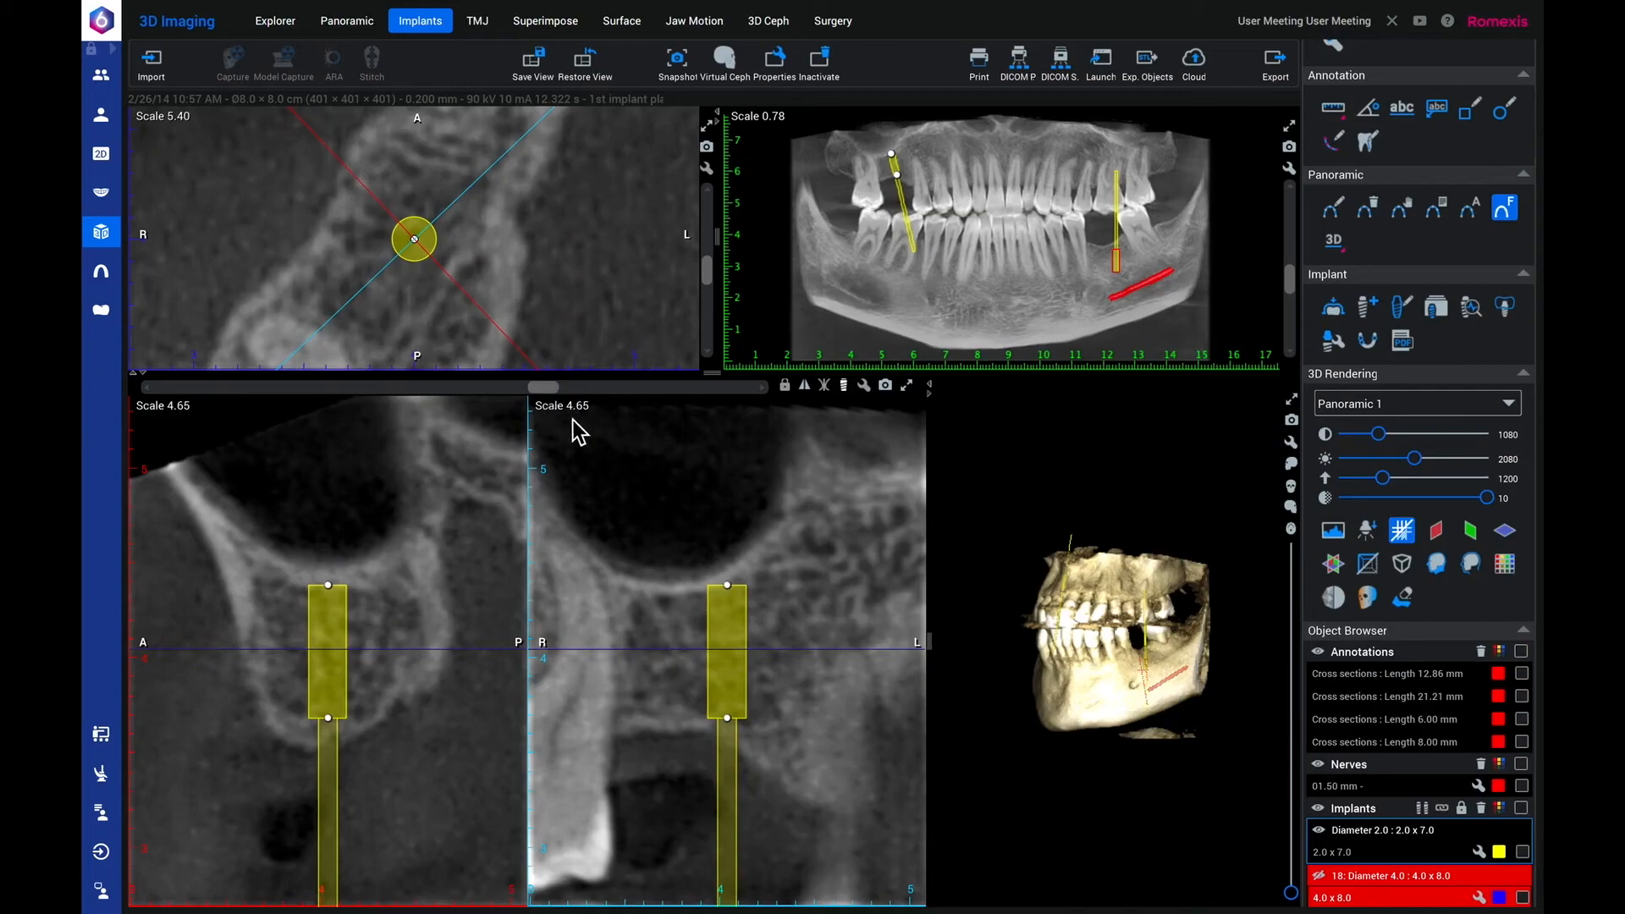
drag(548, 394, 609, 406)
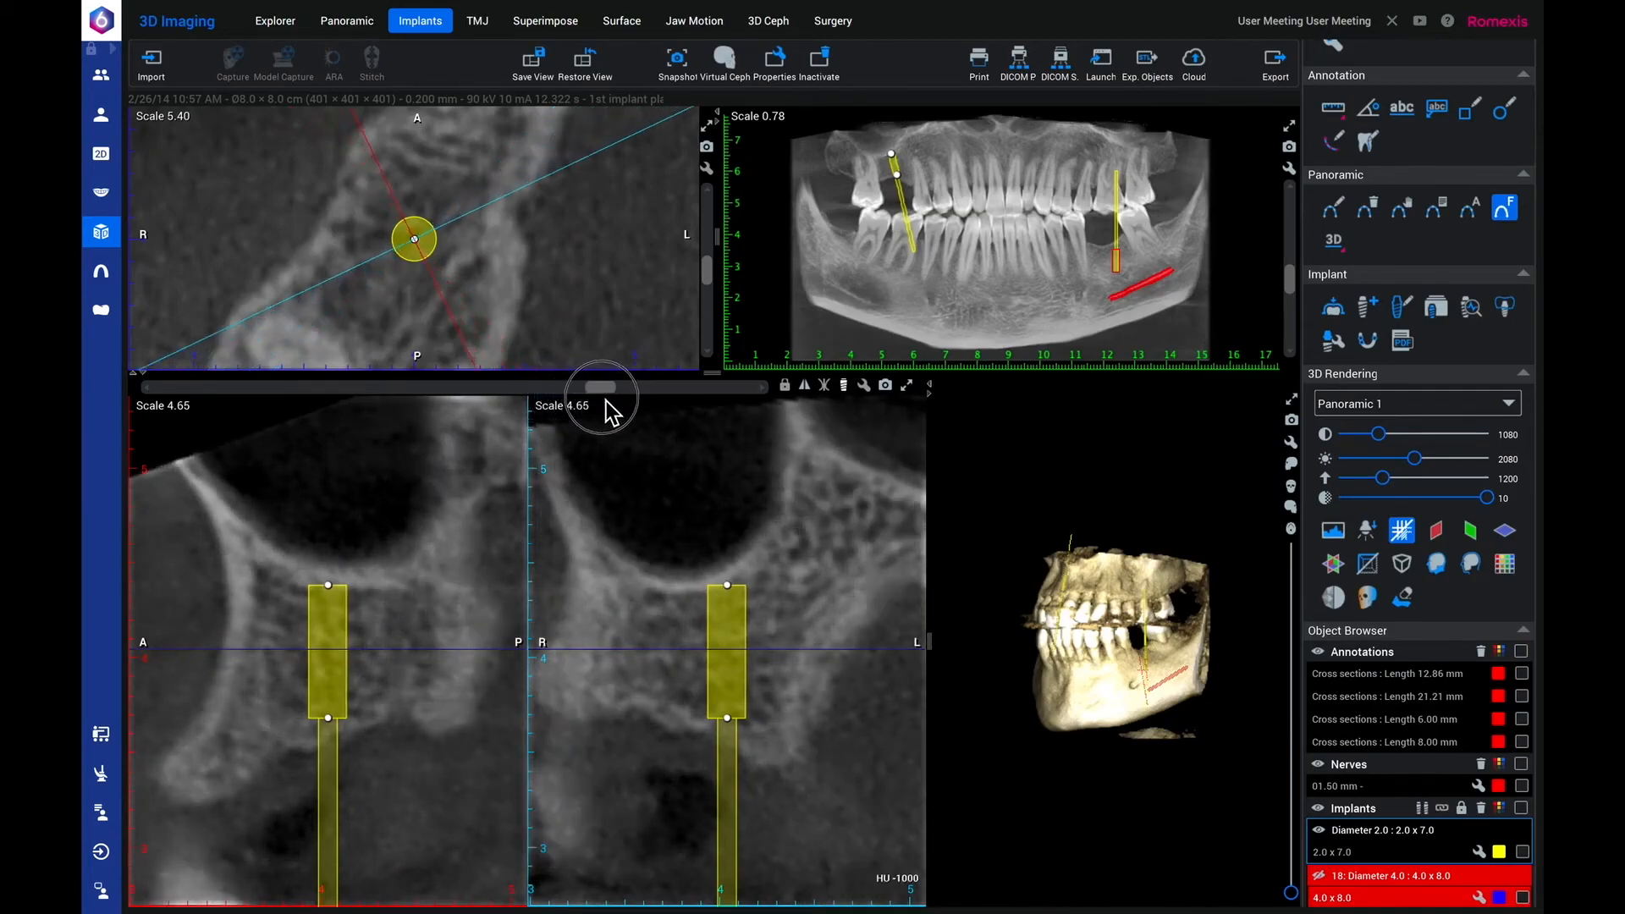
Rotate the 3D rendering to show the upper right implant and save the 3D view as "Pan consult".
drag(1067, 677, 1335, 696)
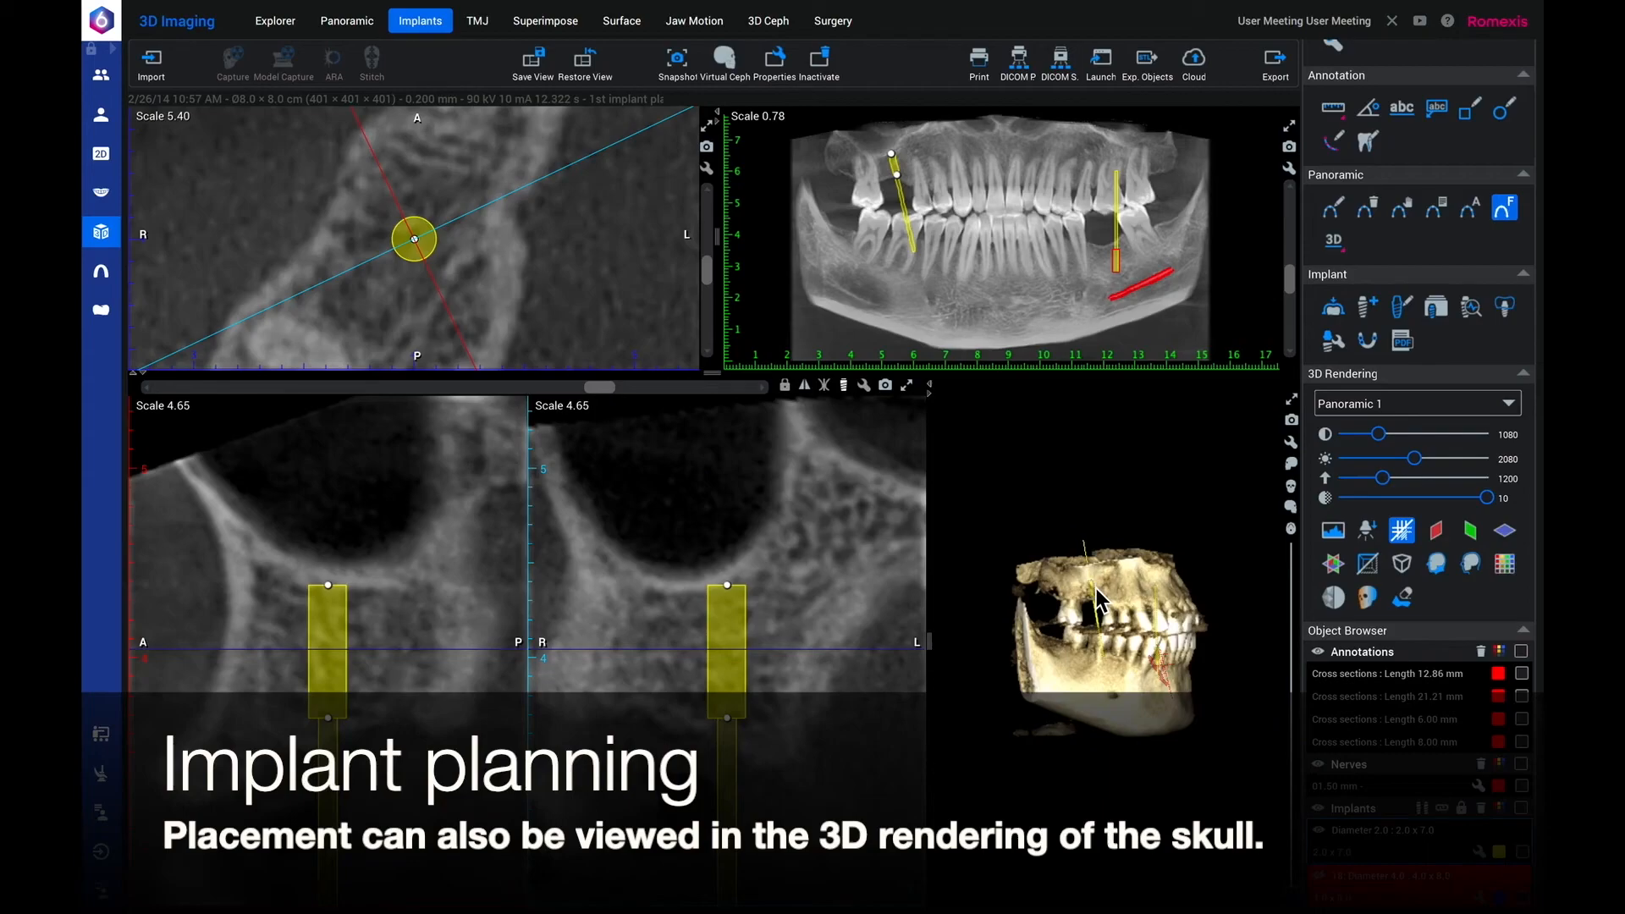
mouse_move(1095, 585)
mouse_down()
mouse_move(1060, 576)
mouse_move(1113, 577)
mouse_up()
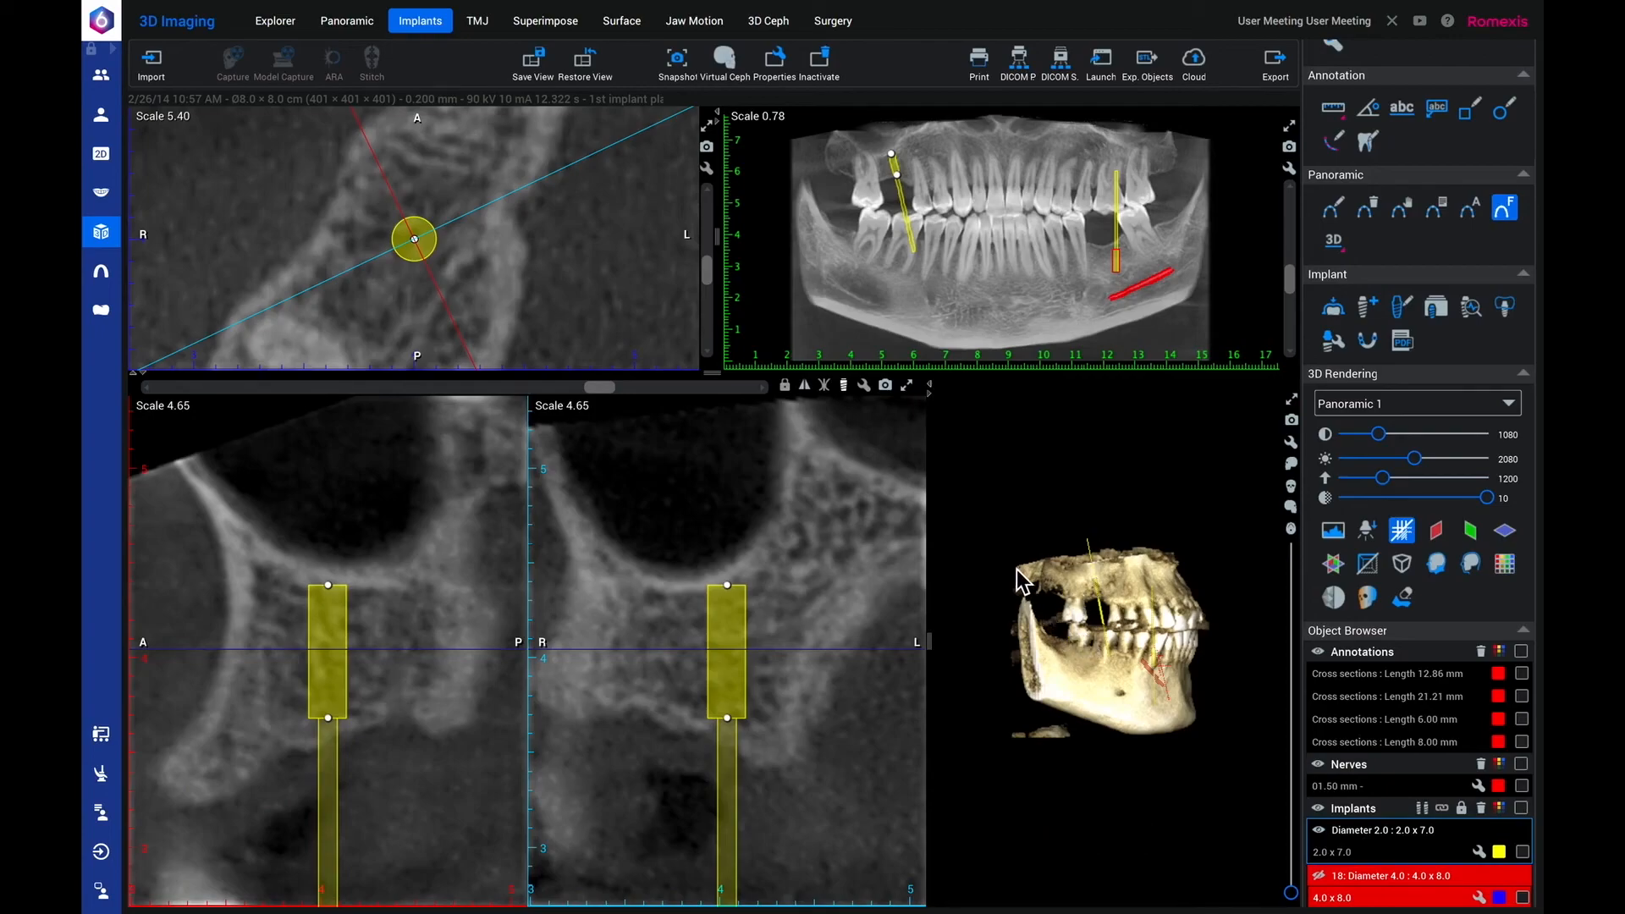
click(536, 73)
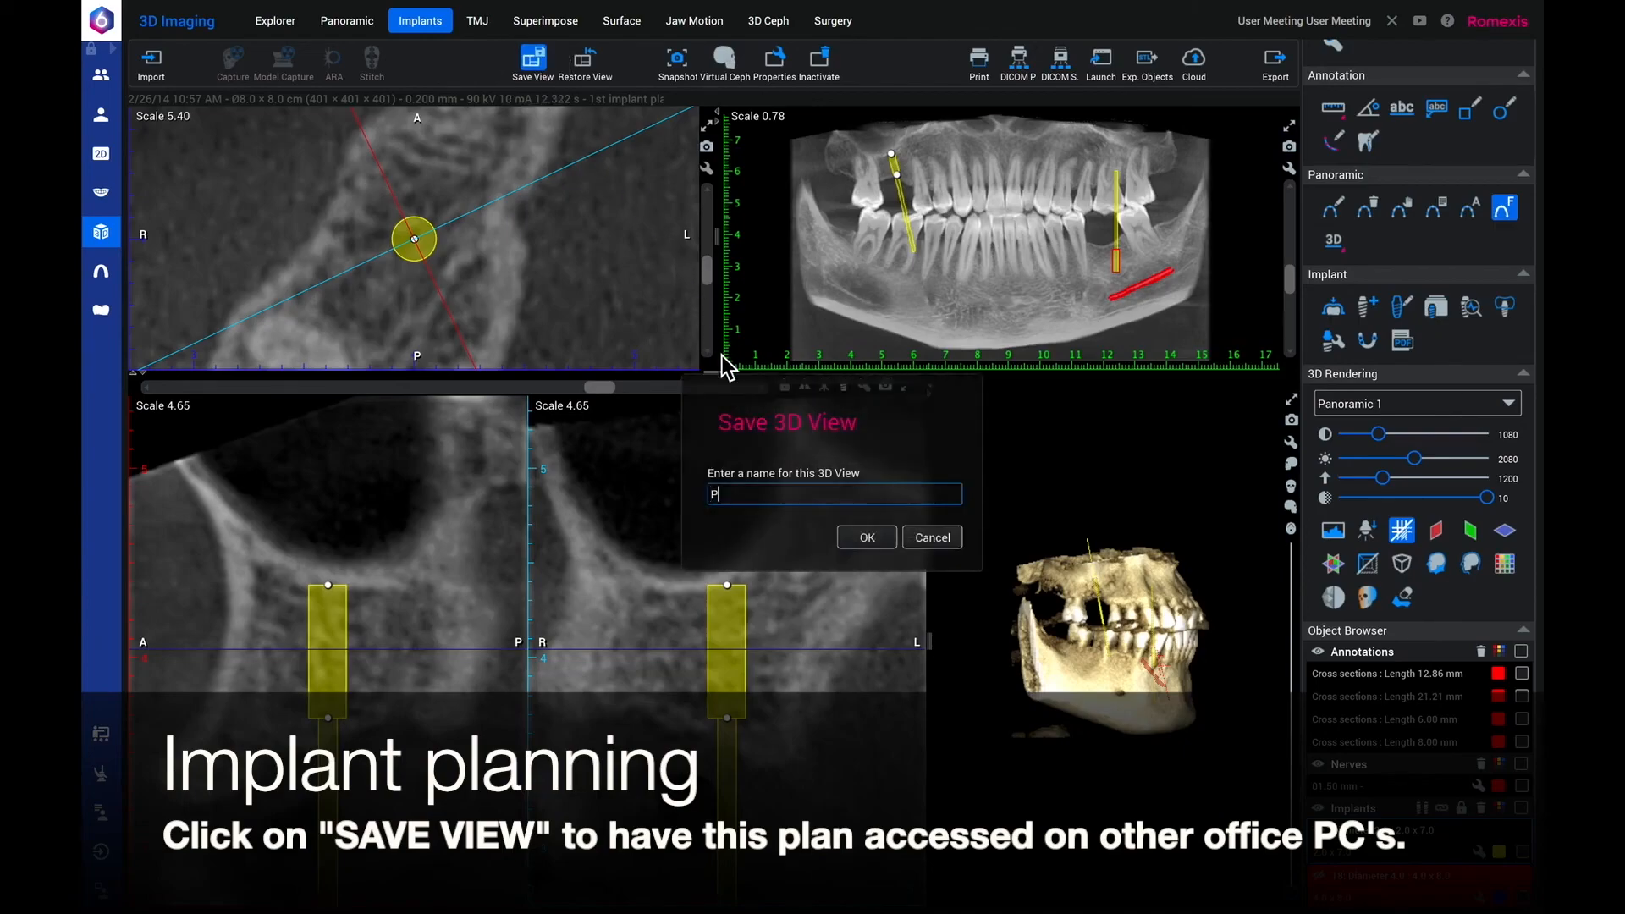
text(Pan consult)
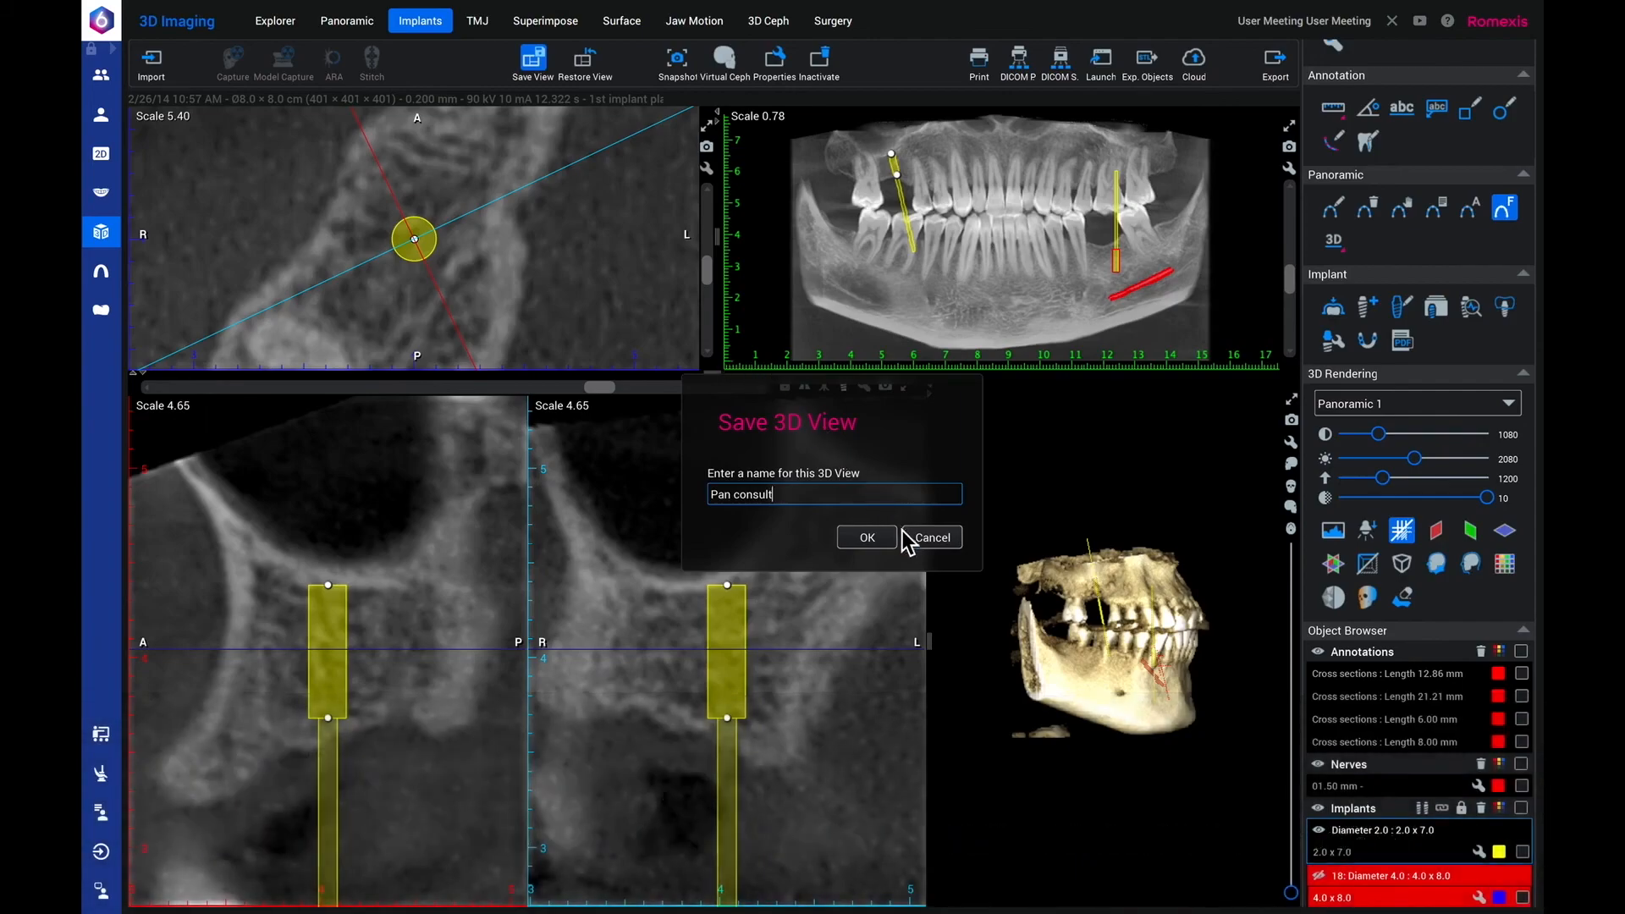
click(866, 537)
Restore the default view layout and reopen the saved "Pan consult" view from the object list.
scroll(1400, 787, down, 1)
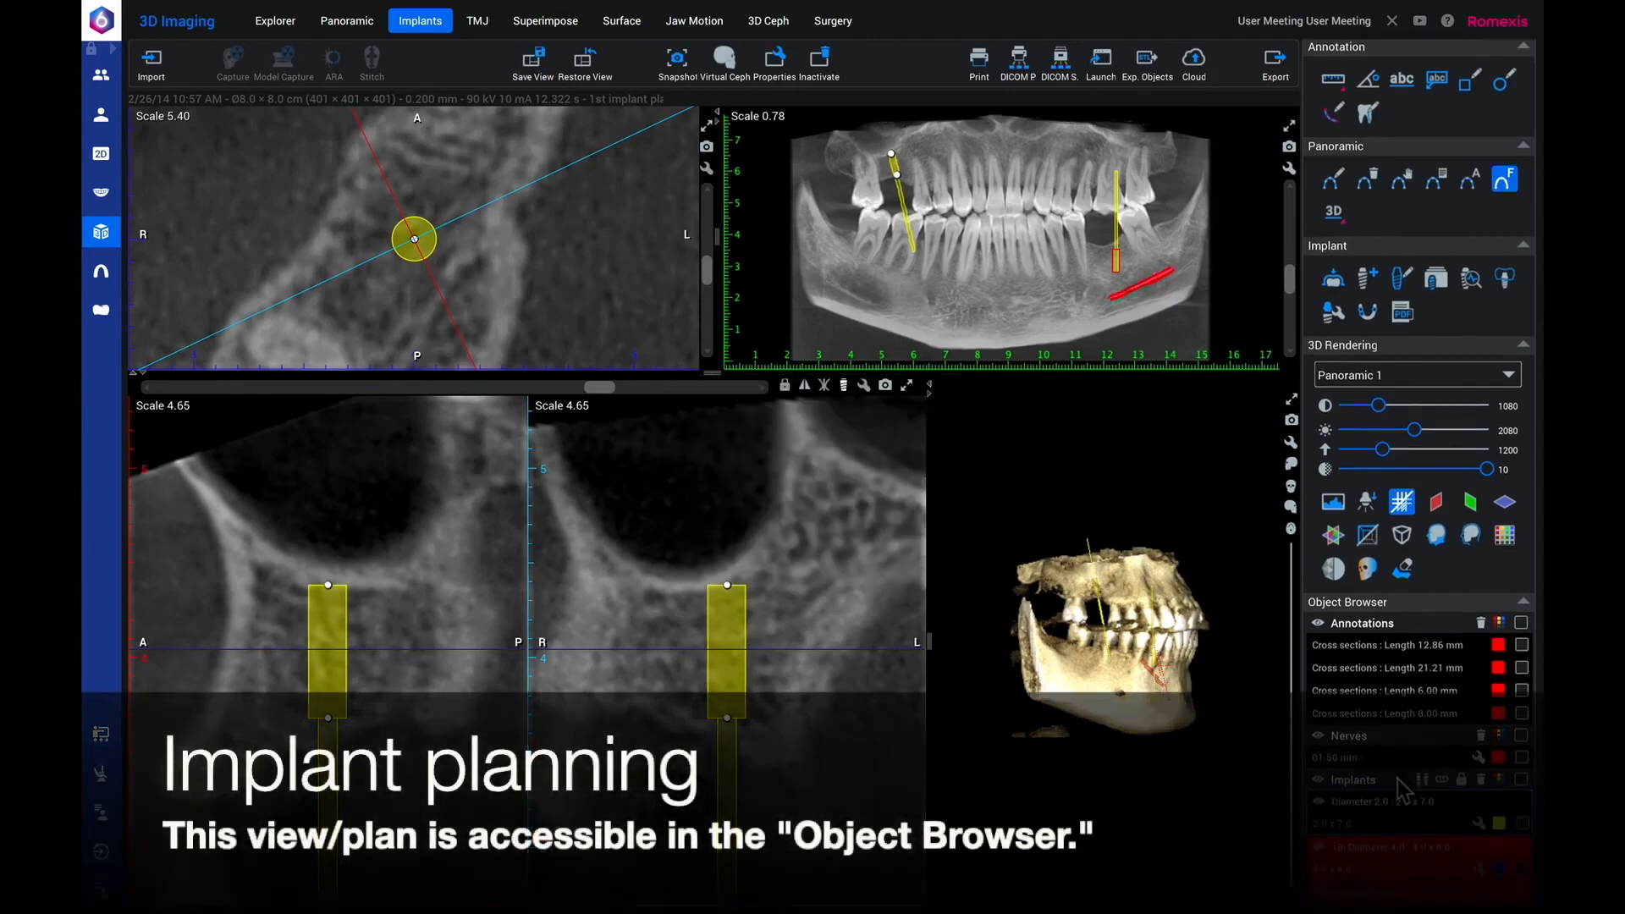
scroll(1398, 780, down, 3)
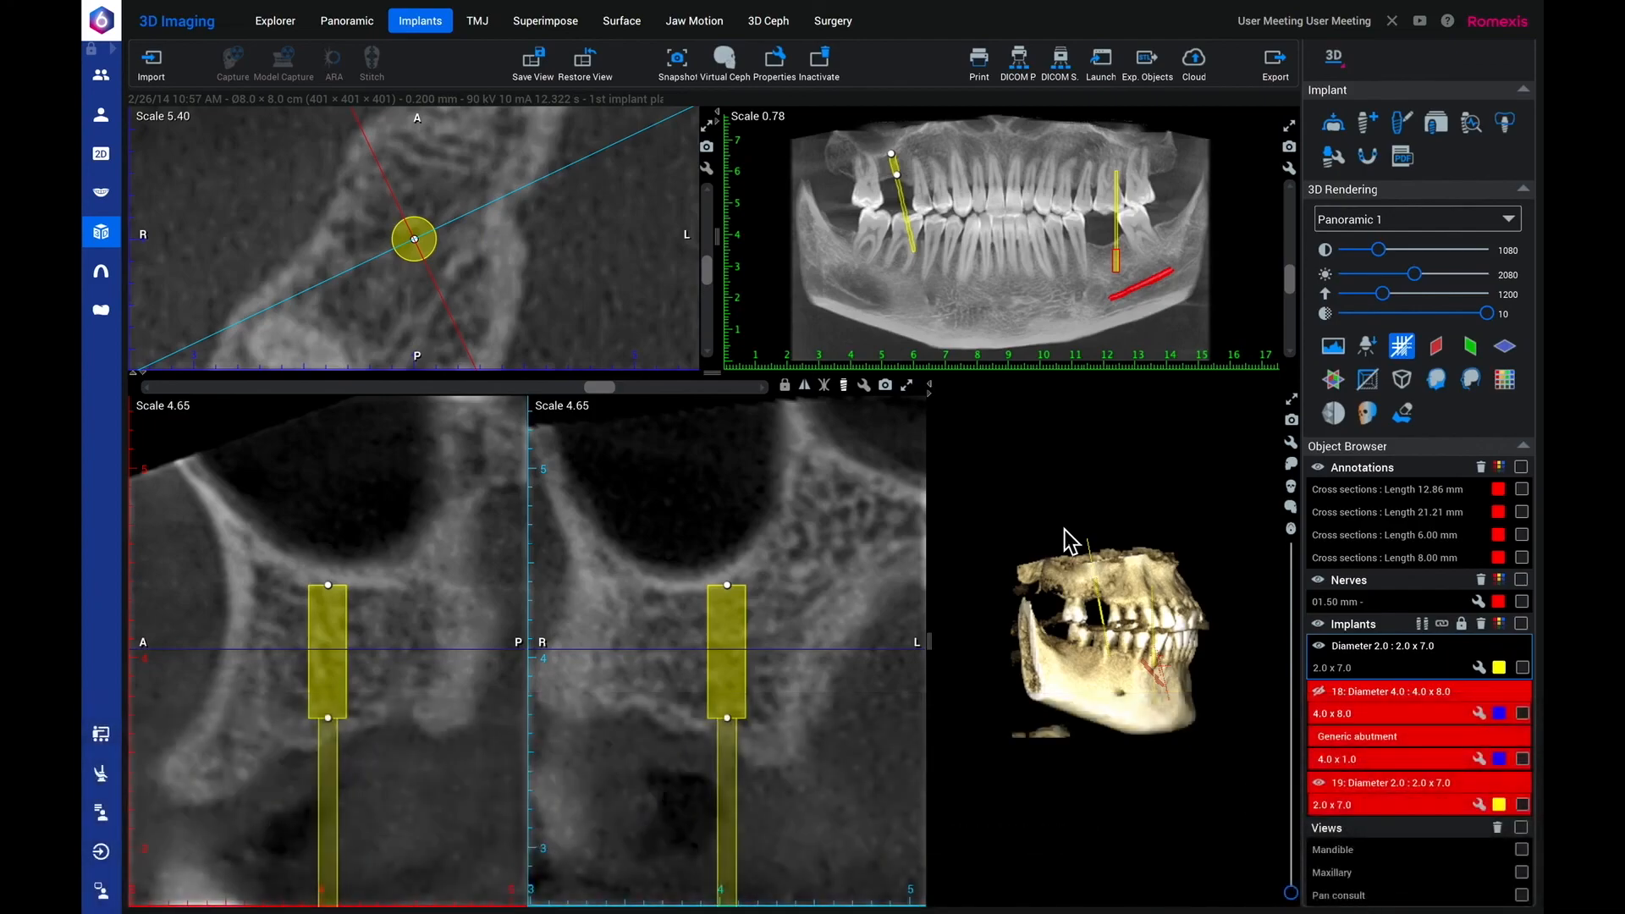
click(580, 63)
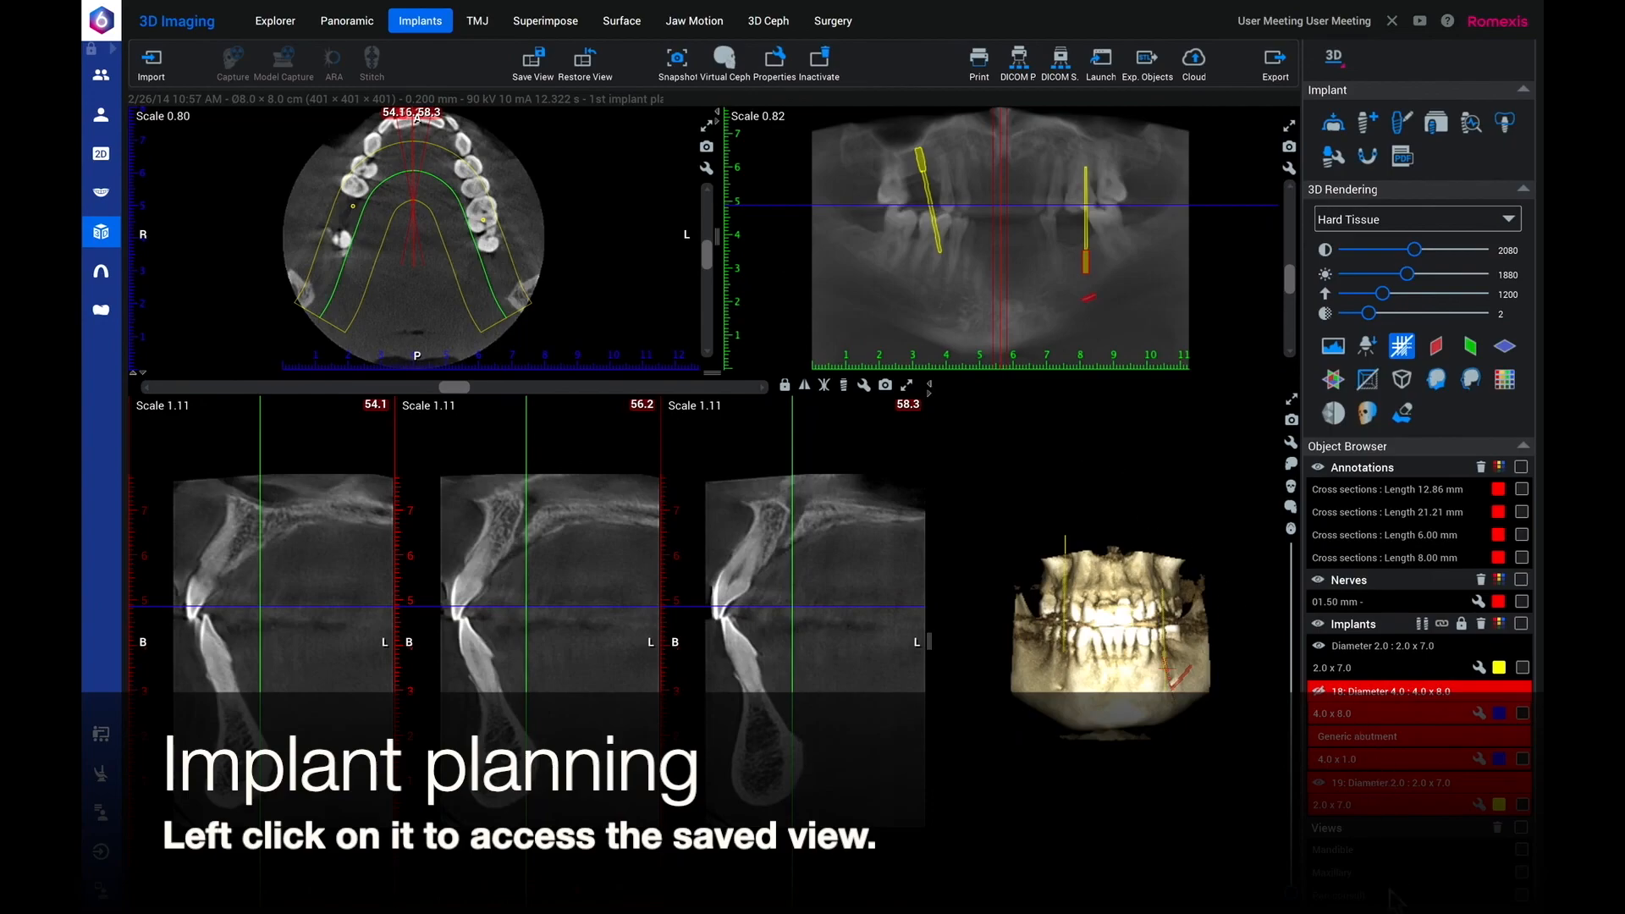
click(1347, 896)
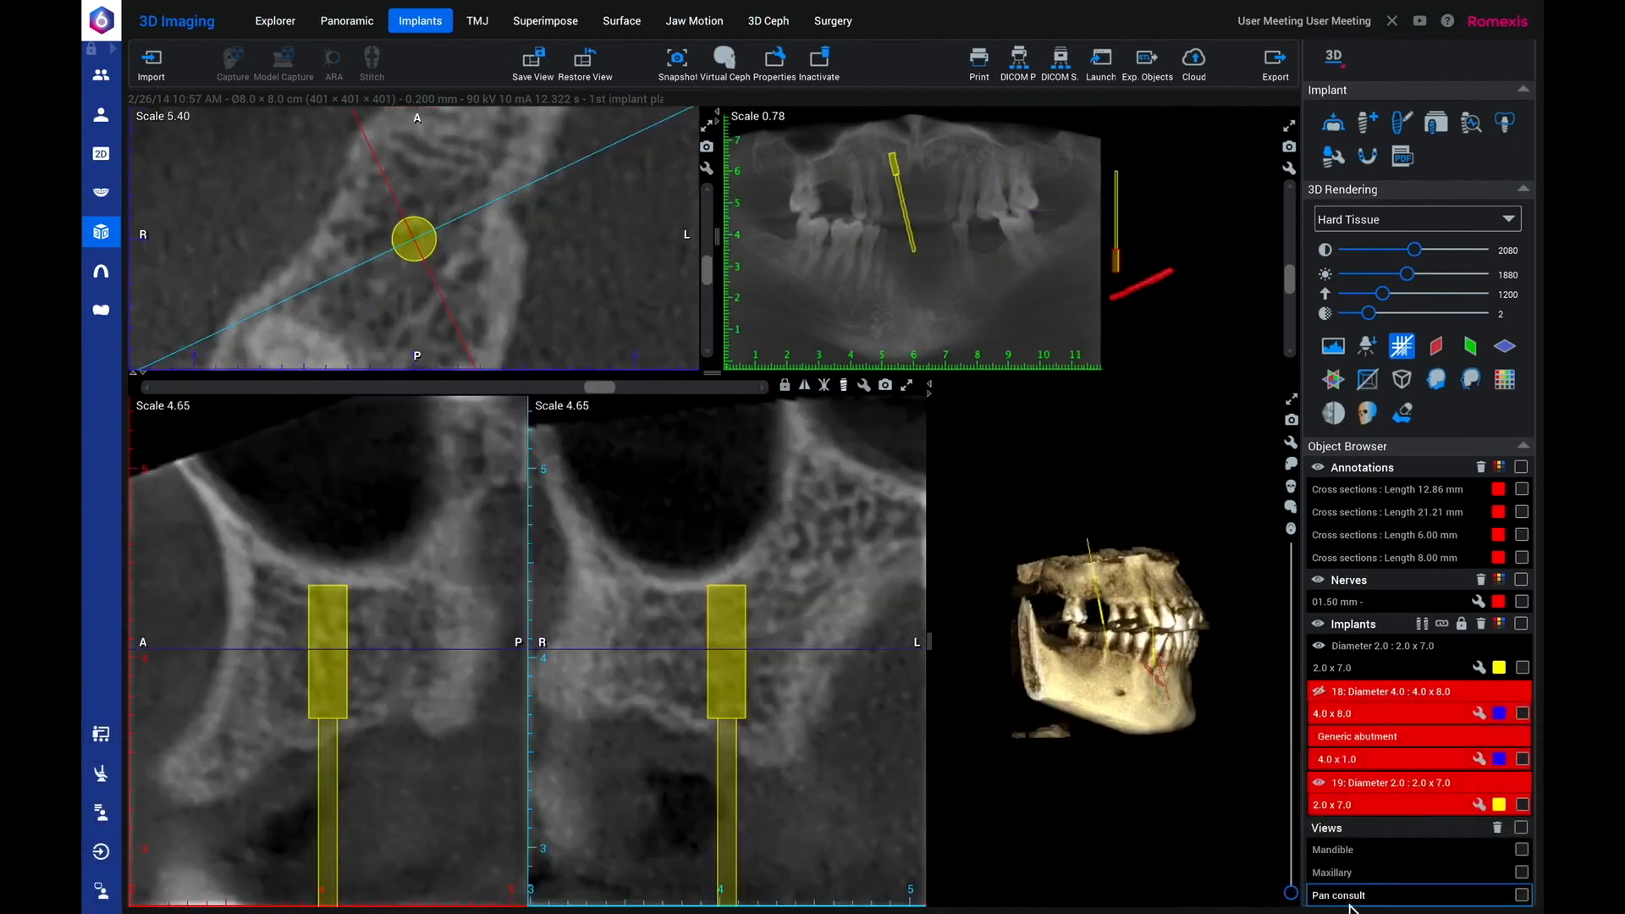